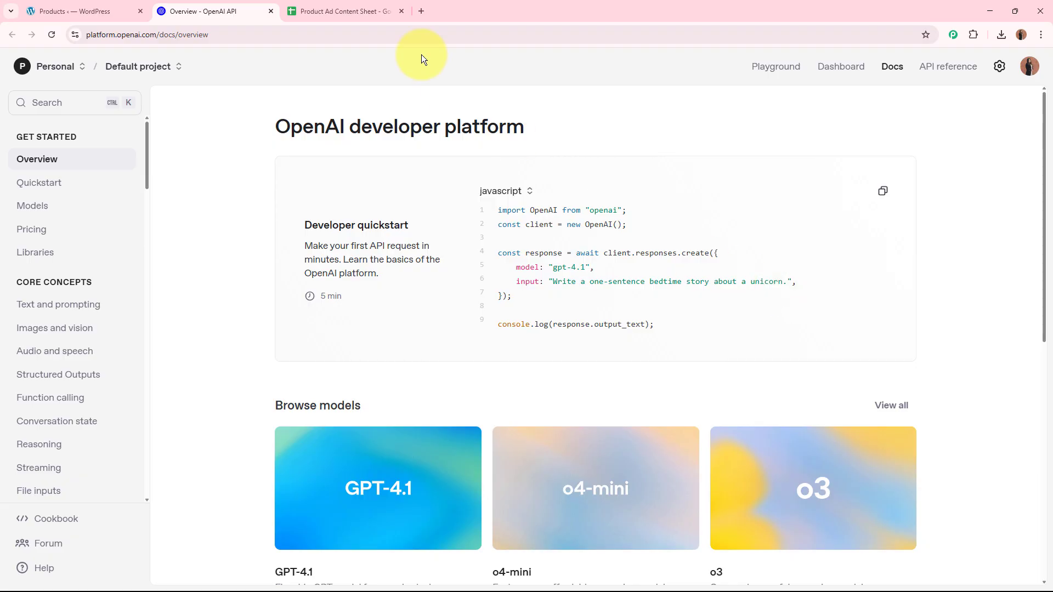
Step: Switch to the Product Ad Content Sheet in Google Sheets and examine the Black Evening Gown row across all four columns
left_click(354, 9)
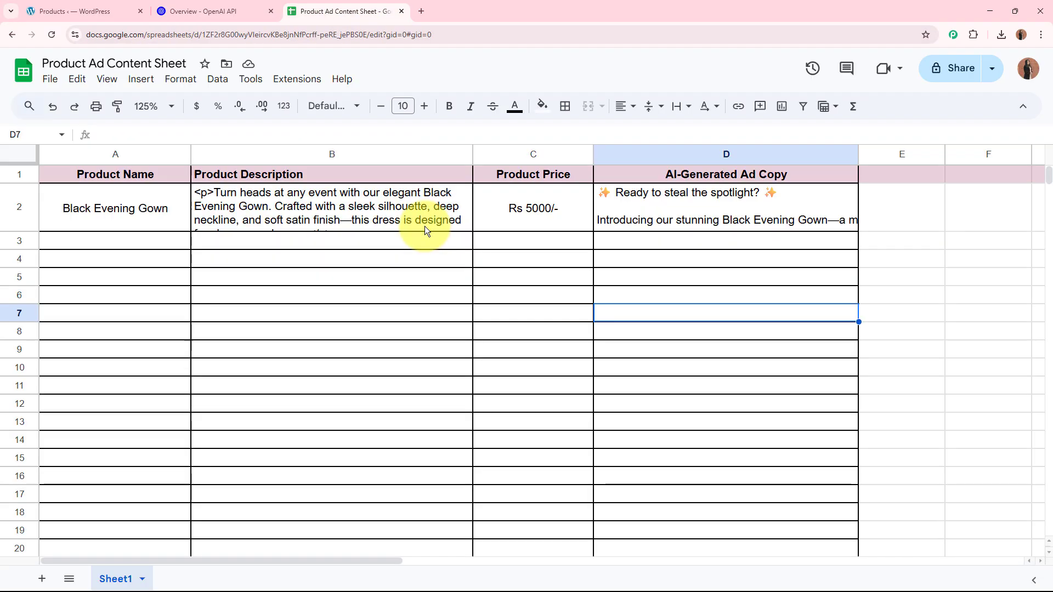
left_click(143, 206)
left_click_drag(591, 205, 636, 206)
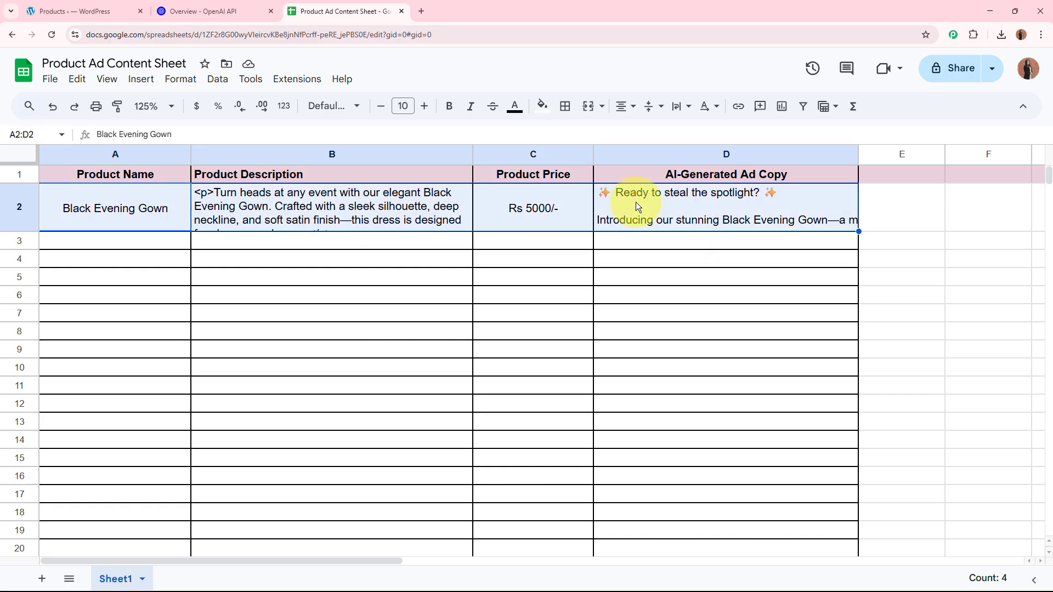
left_click(626, 314)
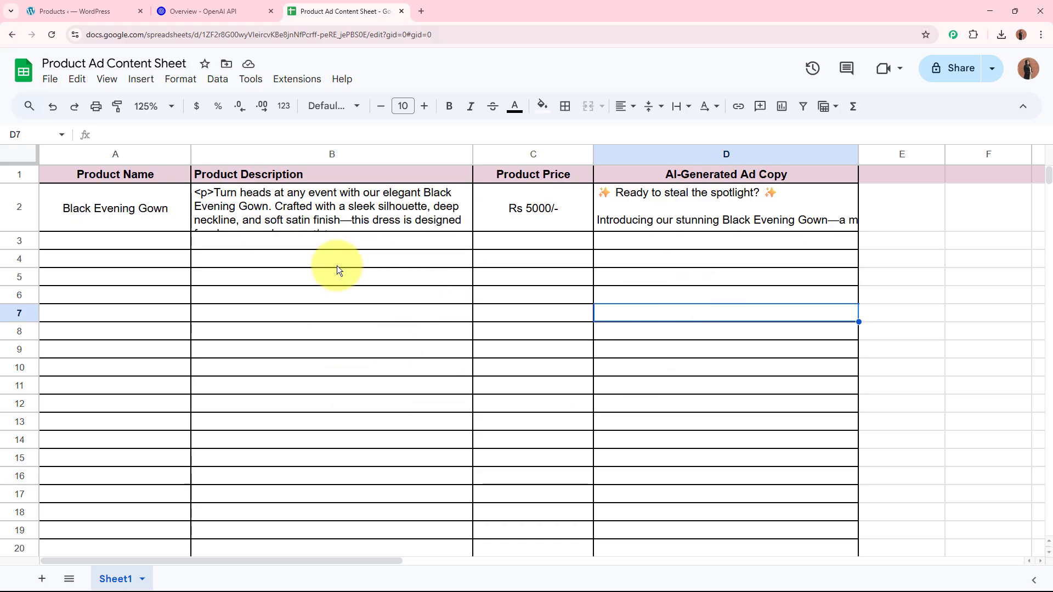
Step: Check the product list in WordPress and compare it with row 3 of the Product Ad Content Sheet
left_click(93, 11)
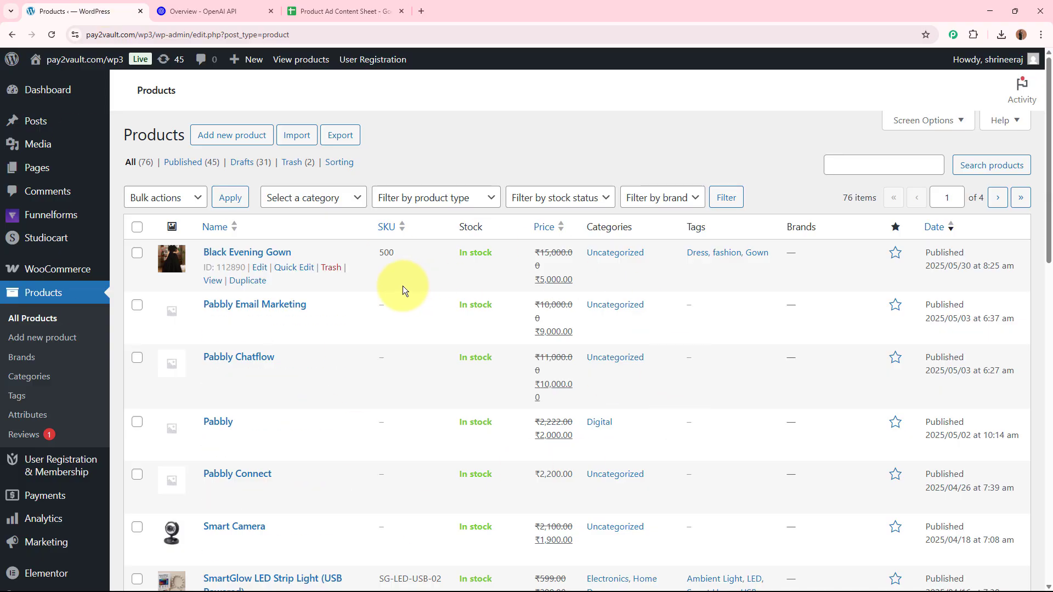
left_click(353, 7)
left_click_drag(143, 248, 685, 240)
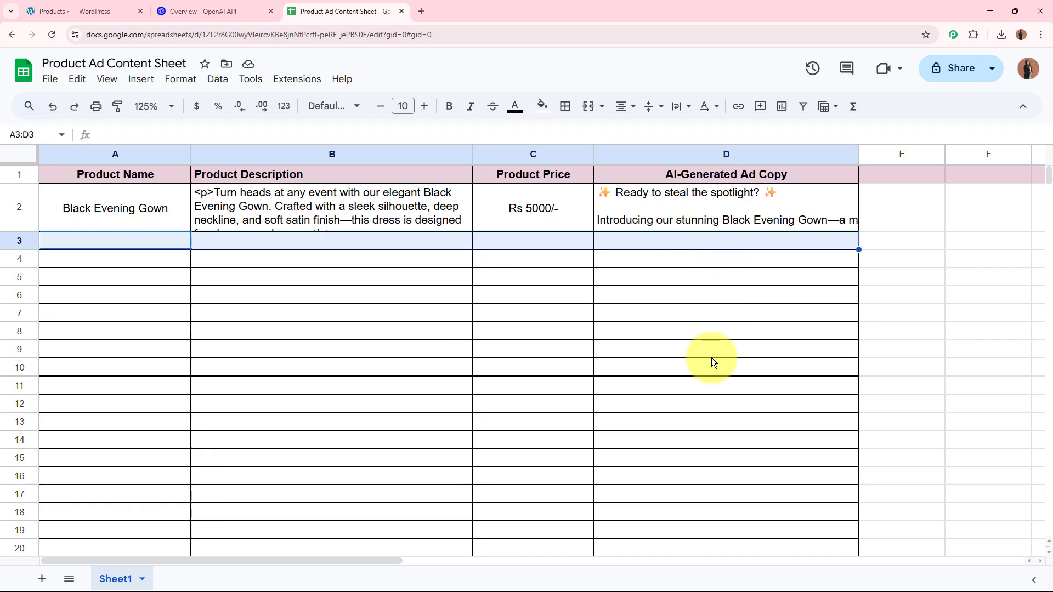
left_click(674, 386)
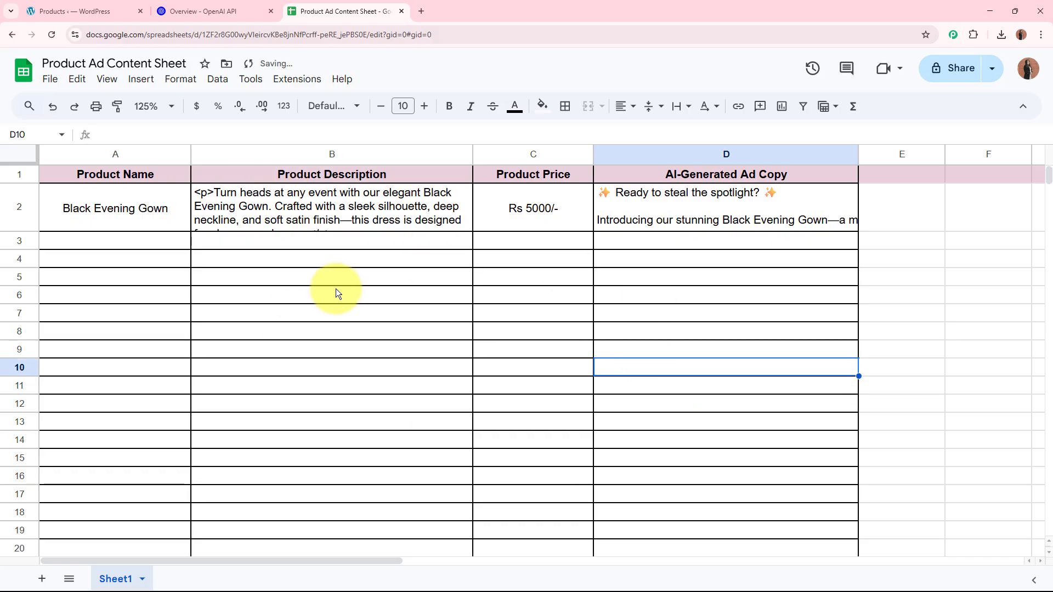
Step: Switch to the WordPress new product form and review the Pink Midi Dress name and product description
left_click(104, 11)
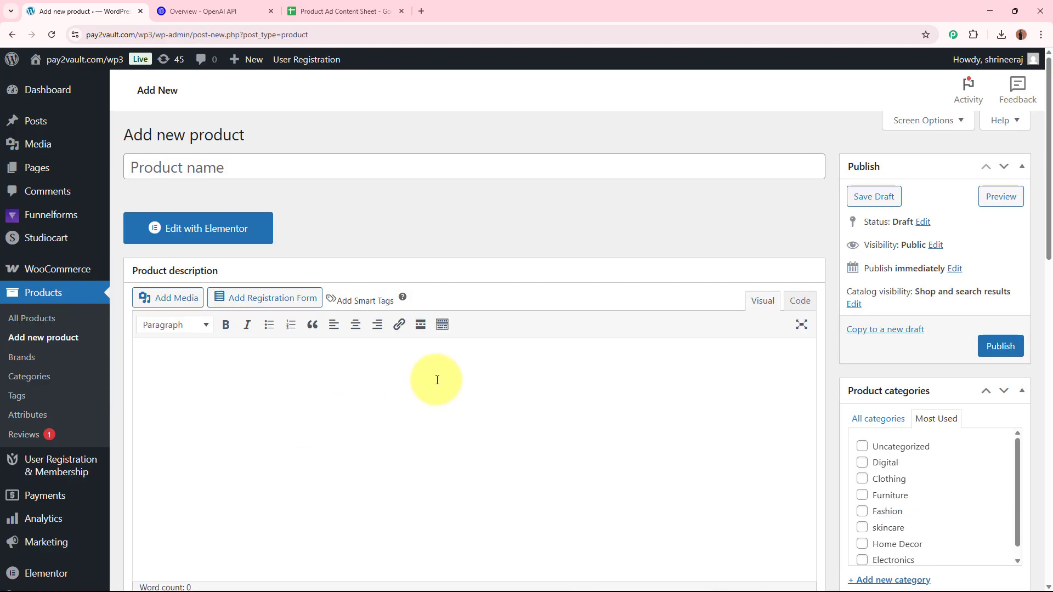
scroll(436, 379, "down", 8)
scroll(436, 378, "up", 6)
scroll(436, 379, "up", 3)
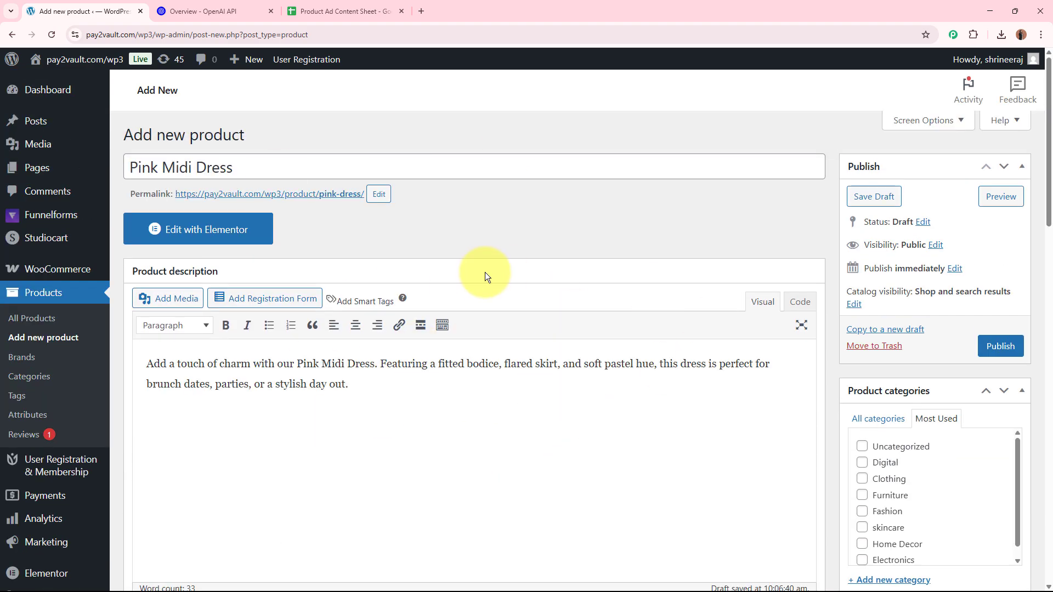
left_click_drag(254, 167, 94, 164)
left_click(647, 260)
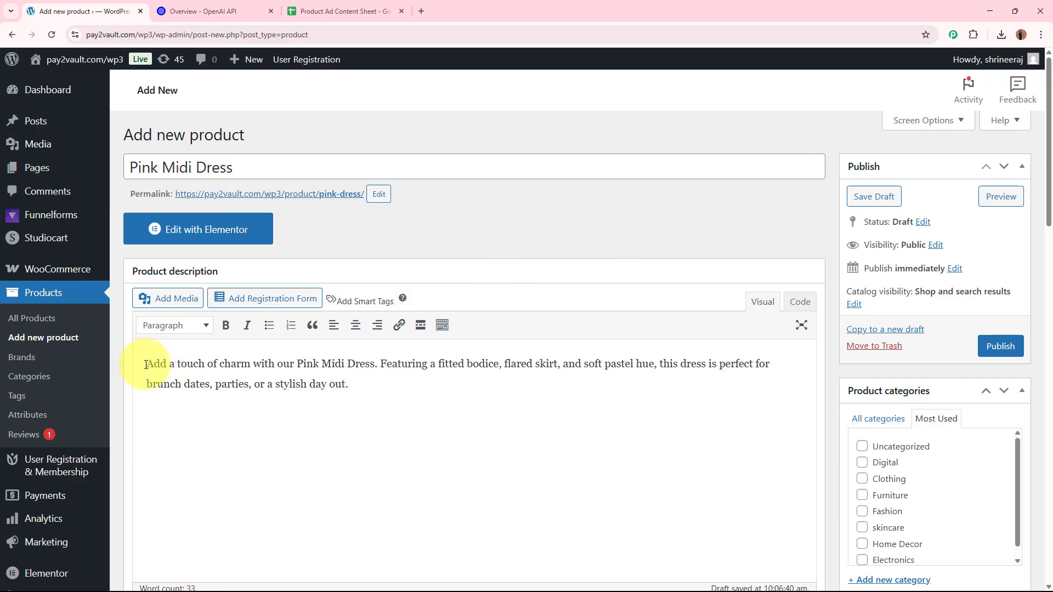
left_click_drag(146, 363, 370, 360)
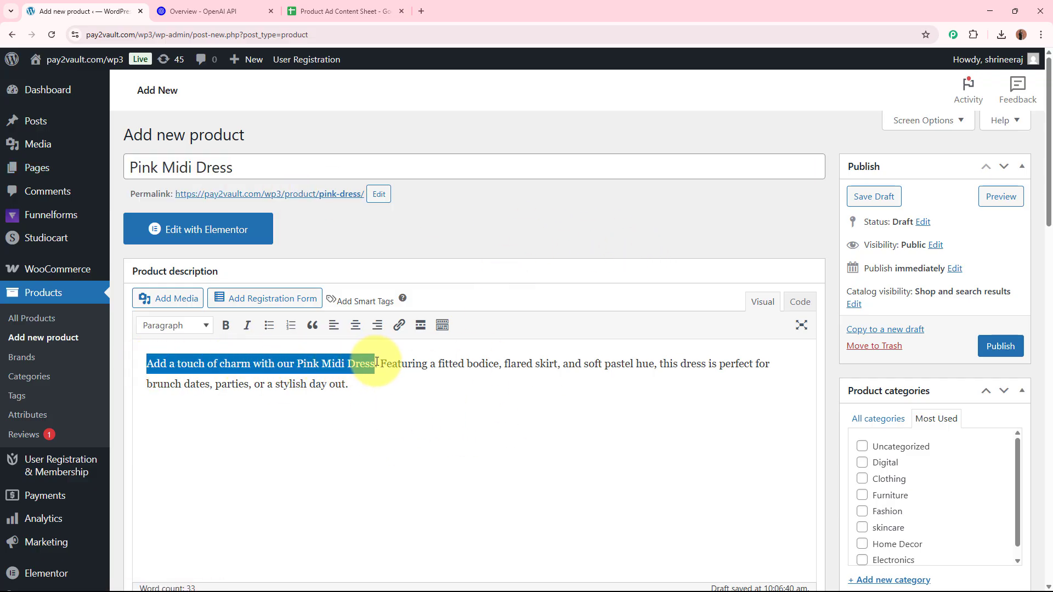
left_click(388, 369)
Step: Review the Pink Midi Dress draft's regular price, sale price and short description section
scroll(501, 378, "down", 5)
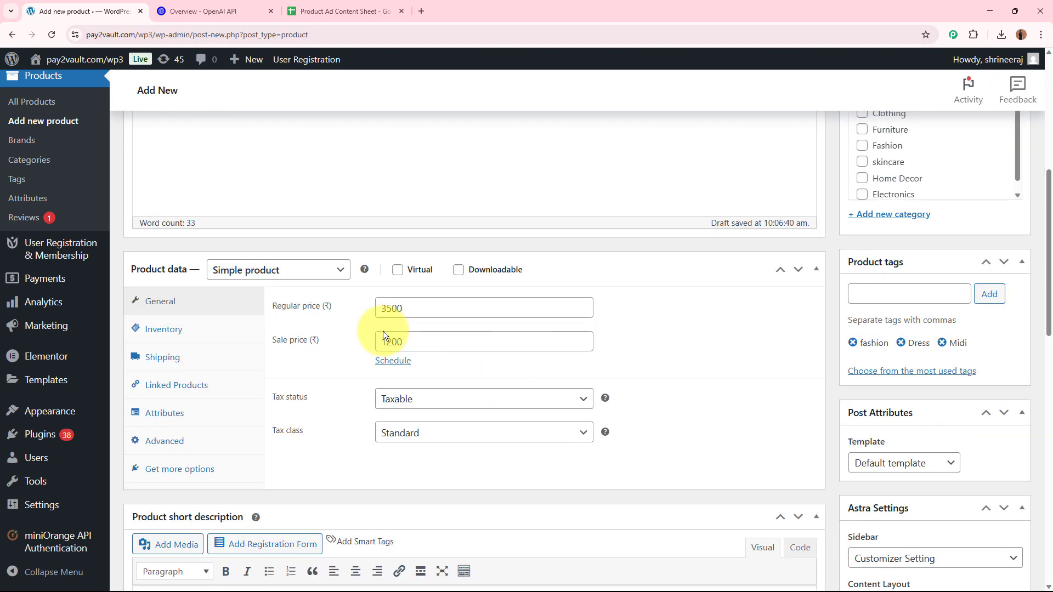
left_click(383, 341)
left_click(412, 301)
double_click(412, 301)
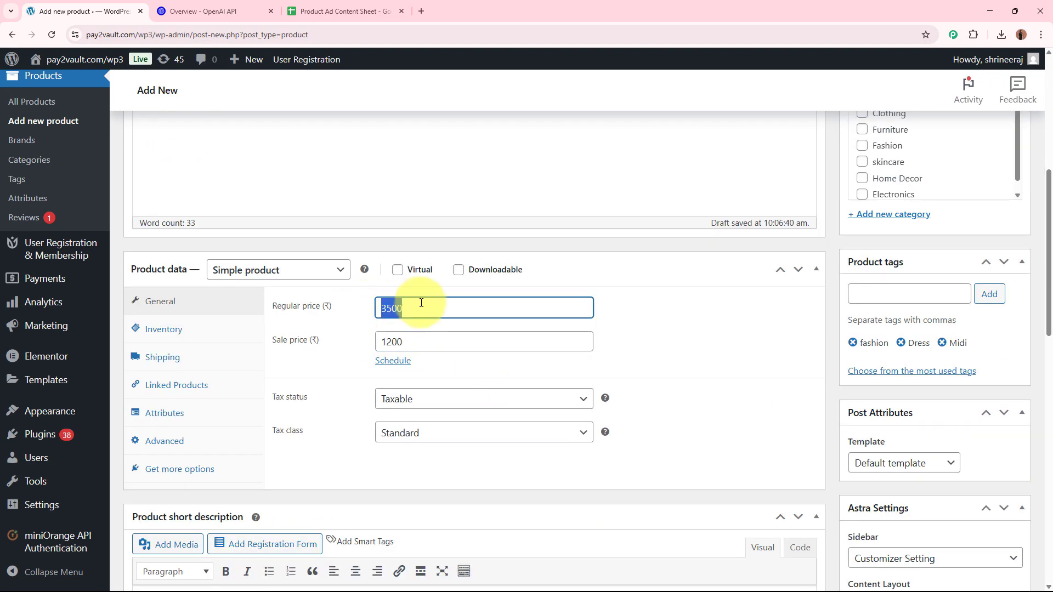
left_click(646, 353)
scroll(644, 355, "down", 12)
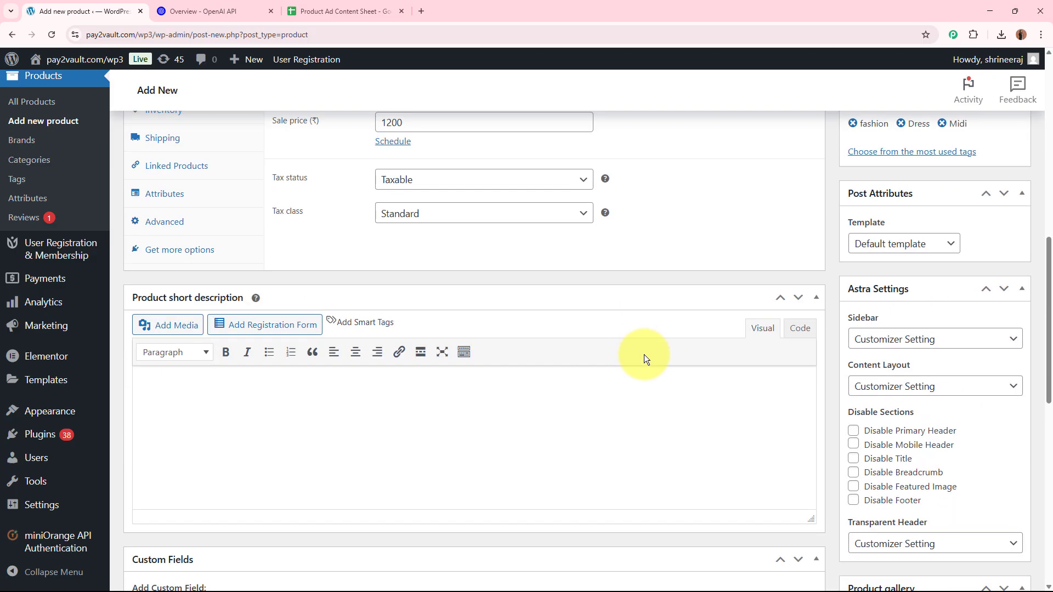
scroll(926, 378, "up", 15)
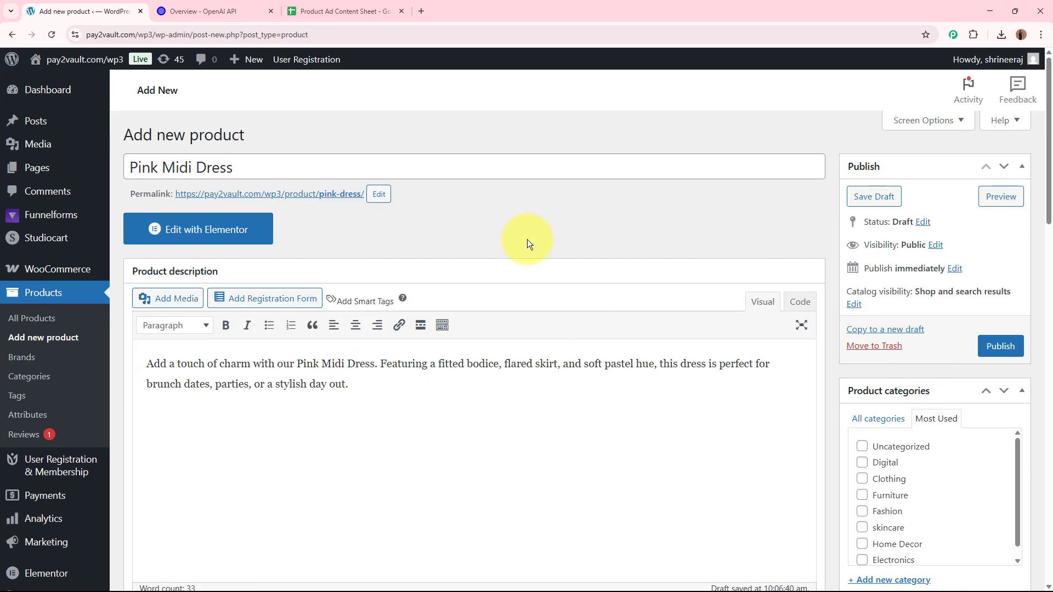
Step: Publish the Pink Midi Dress product and dismiss the two Elementor data updater notices
left_click(1012, 354)
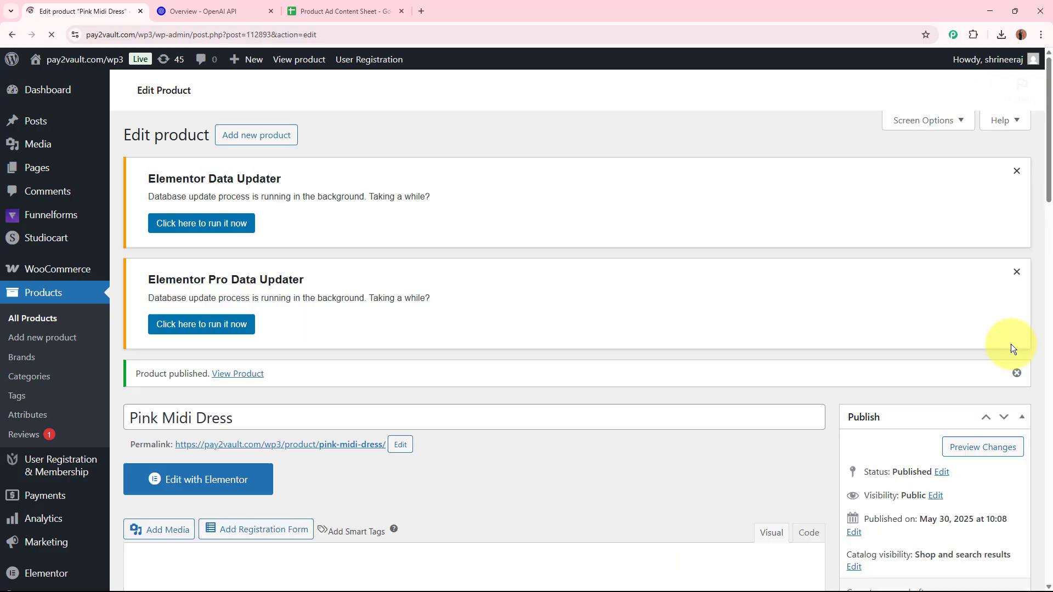
left_click_drag(135, 373, 202, 372)
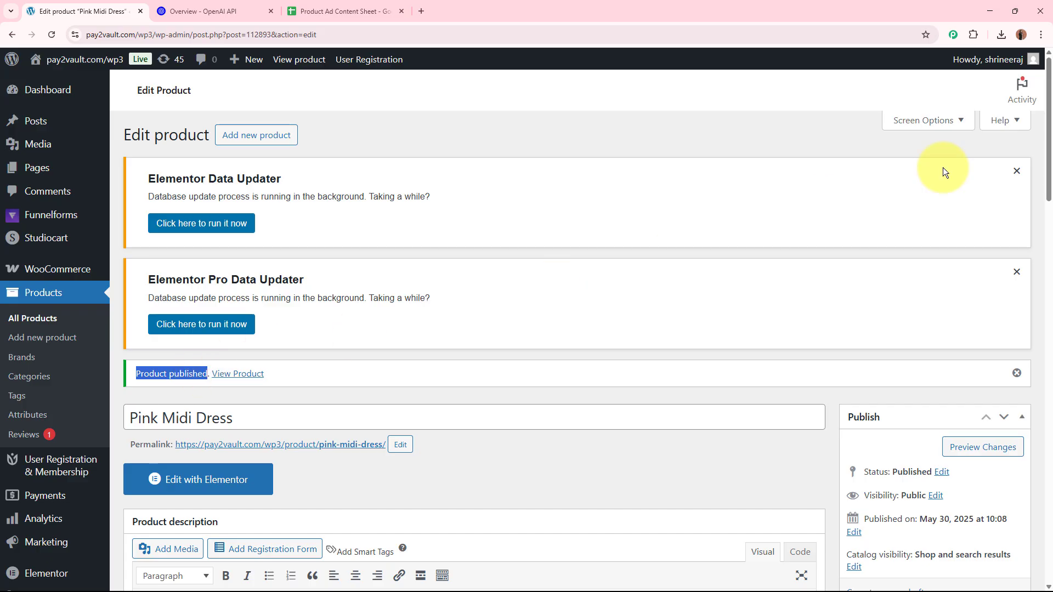
left_click(1016, 171)
left_click(1016, 171)
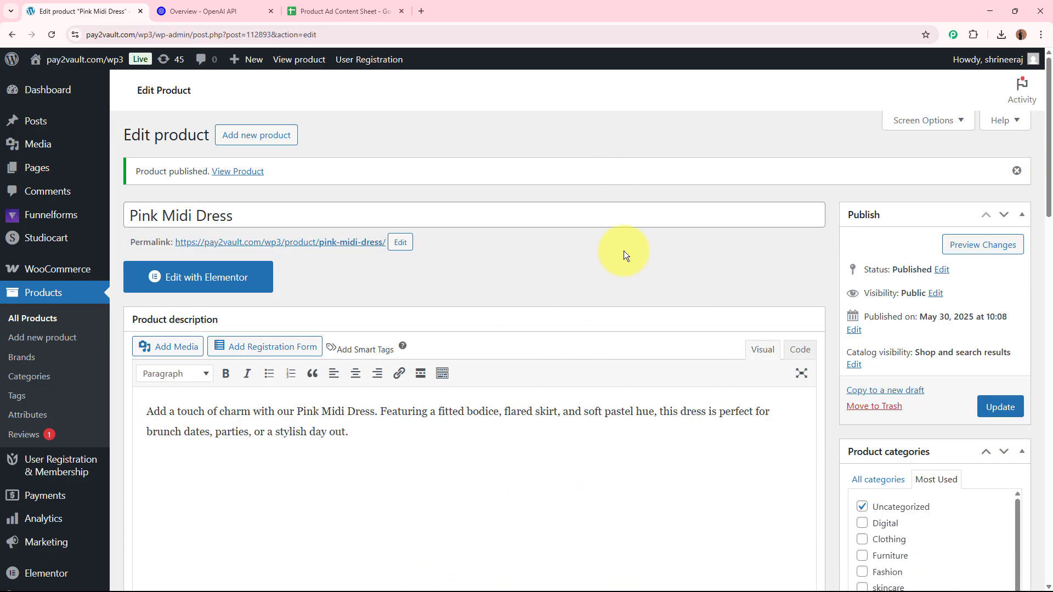
Step: View the published Pink Midi Dress product page from its permalink in a separate tab, and close that tab
right_click(324, 248)
right_click(326, 243)
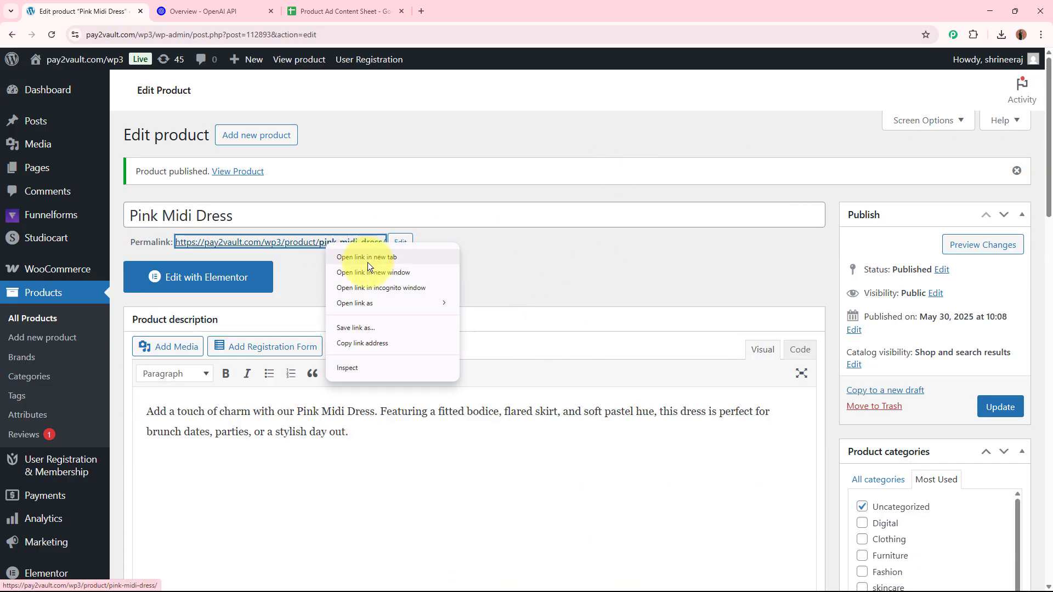
left_click(369, 260)
left_click(230, 9)
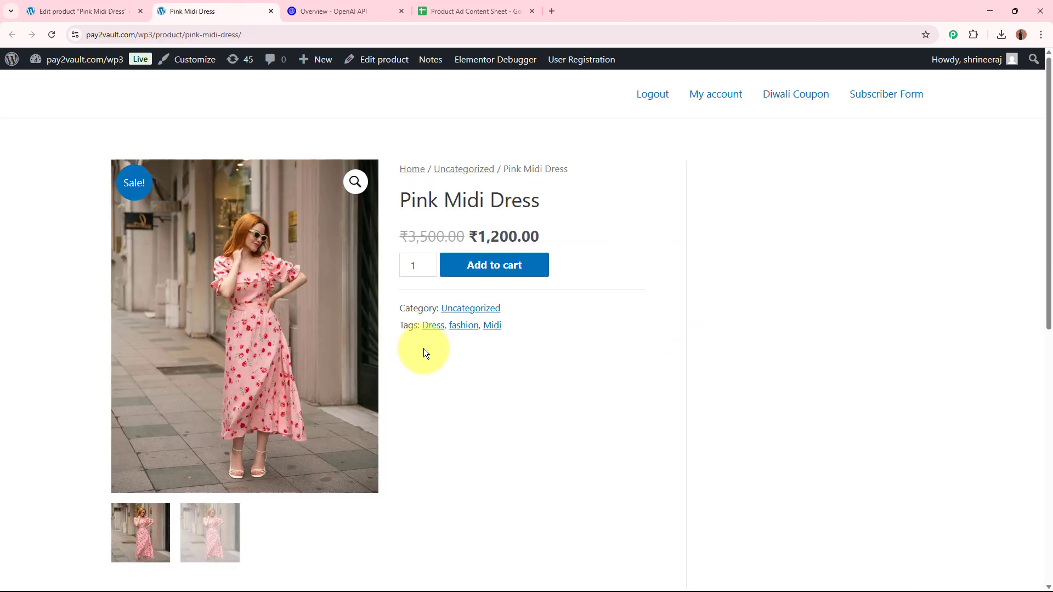
left_click(271, 11)
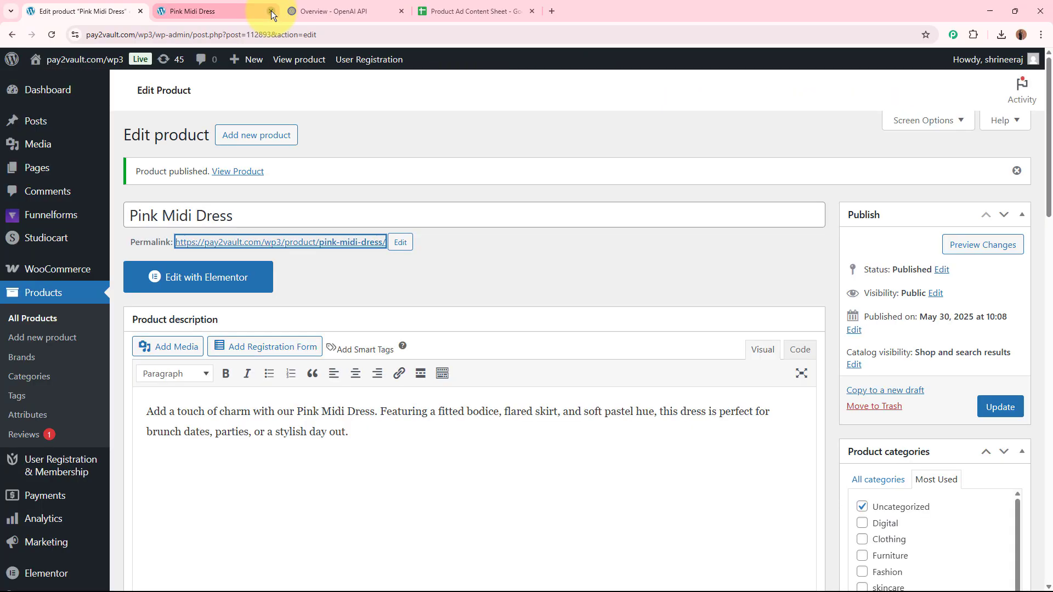
Step: Switch to the Product Ad Content Sheet and examine the Pink Midi Dress row's name, full description and price
left_click(371, 6)
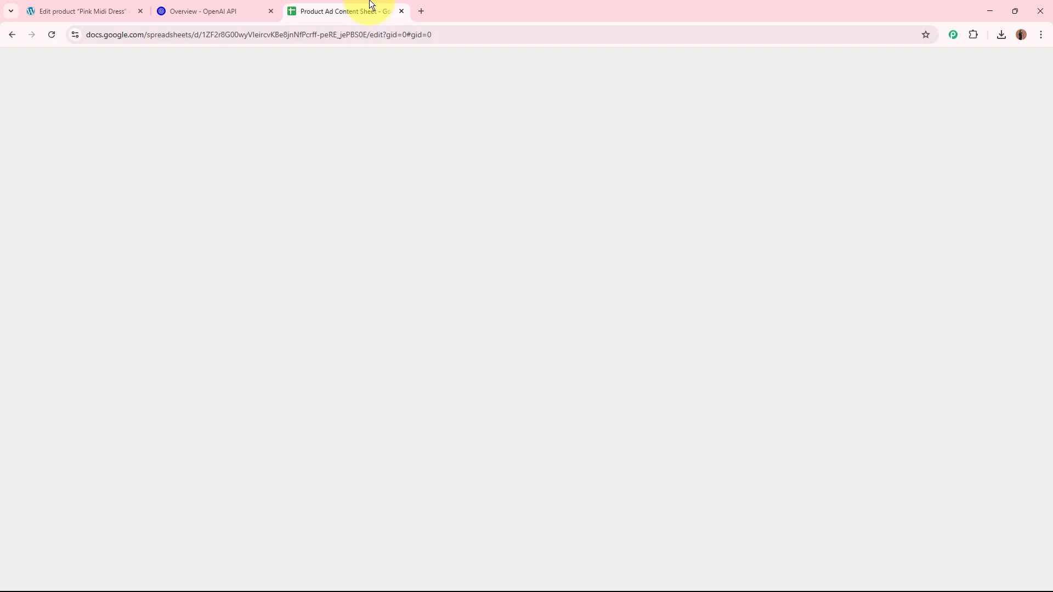
left_click_drag(159, 235, 762, 244)
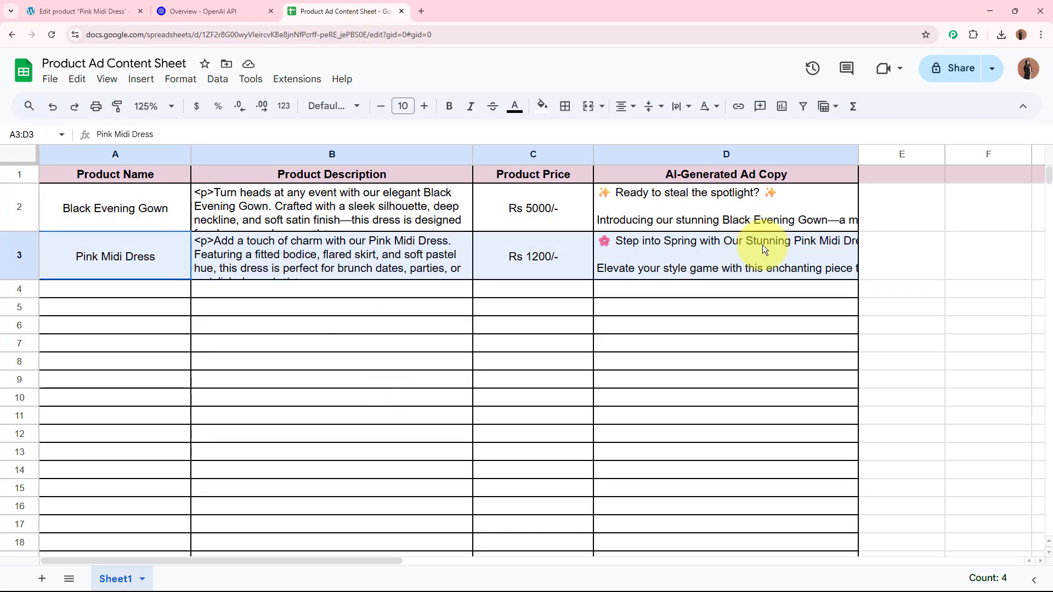
left_click(740, 359)
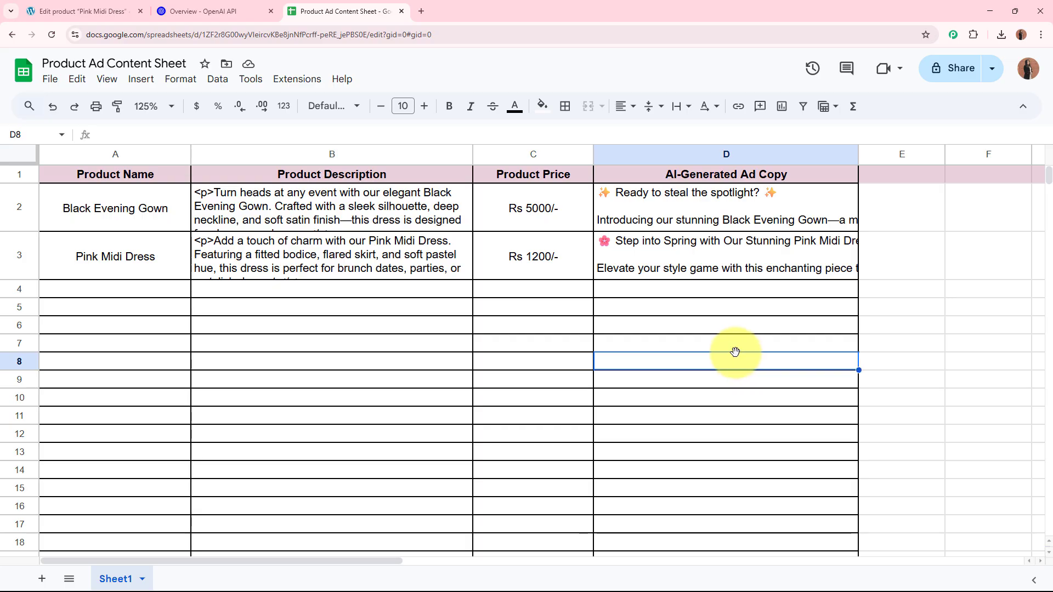
left_click(123, 269)
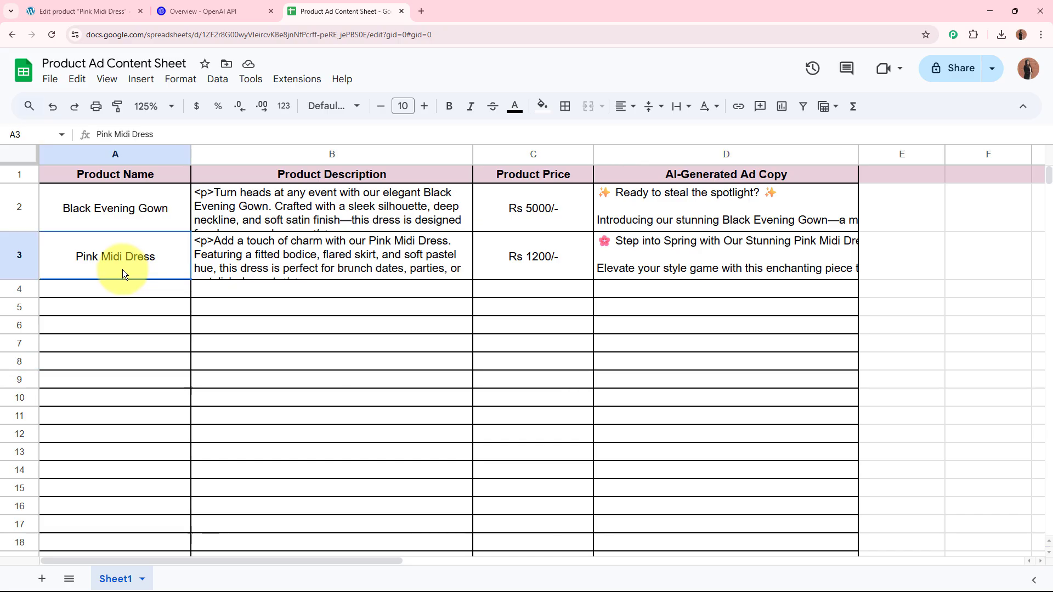
left_click(297, 265)
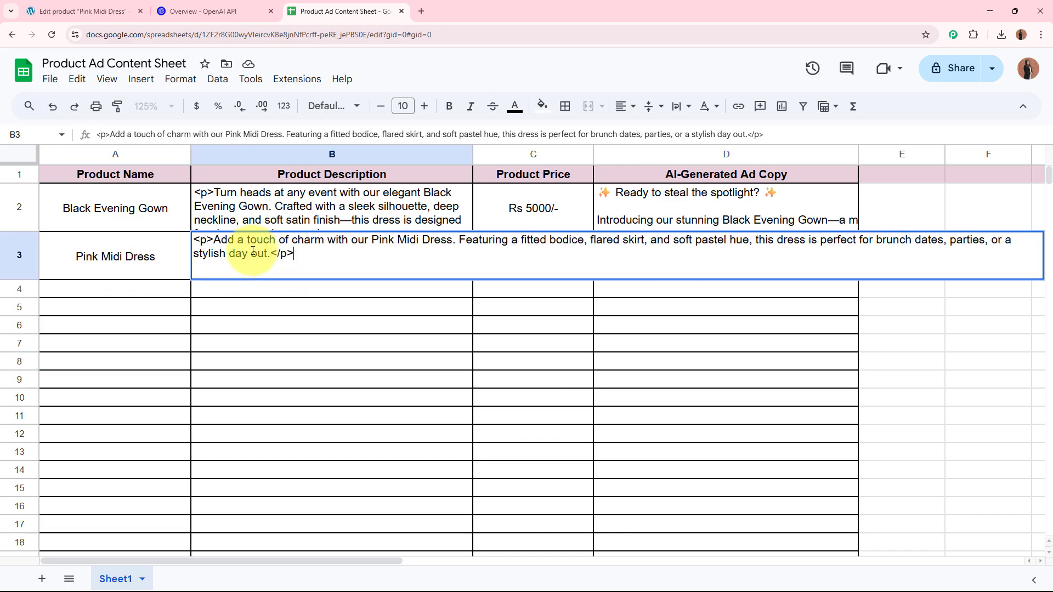
double_click(297, 265)
left_click_drag(207, 240, 340, 320)
key("Return")
left_click(555, 267)
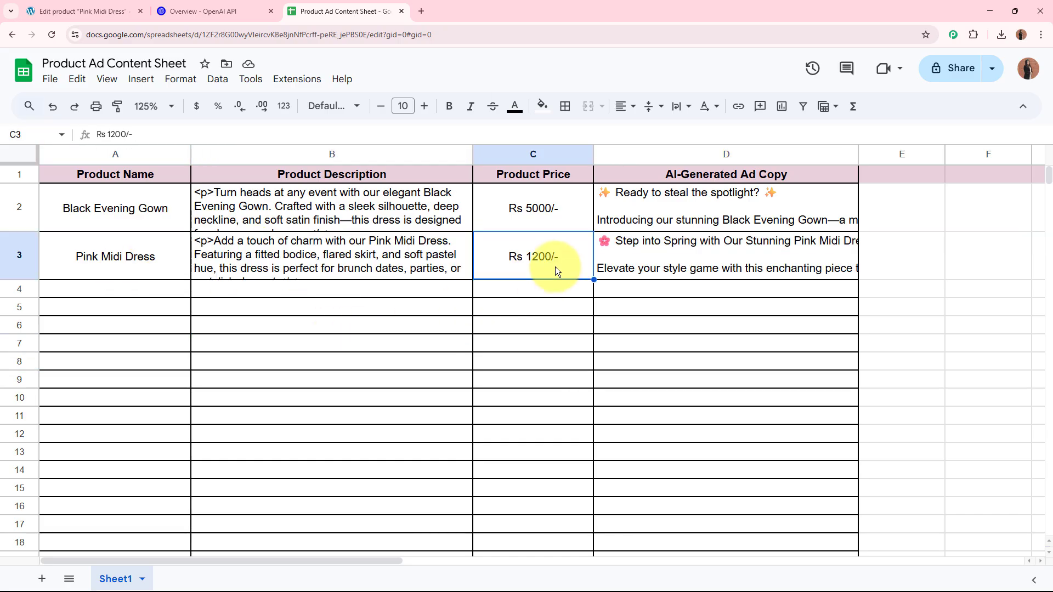
Step: Read the full AI-generated ad copy for the Pink Midi Dress in D3, and check the next row
left_click(729, 255)
double_click(730, 255)
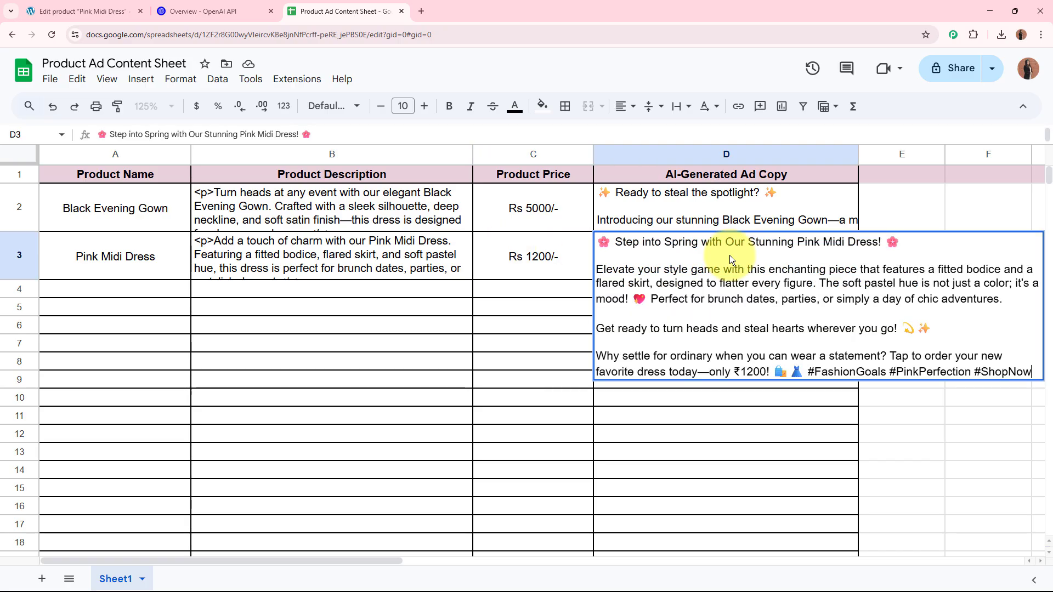
left_click_drag(614, 242, 845, 241)
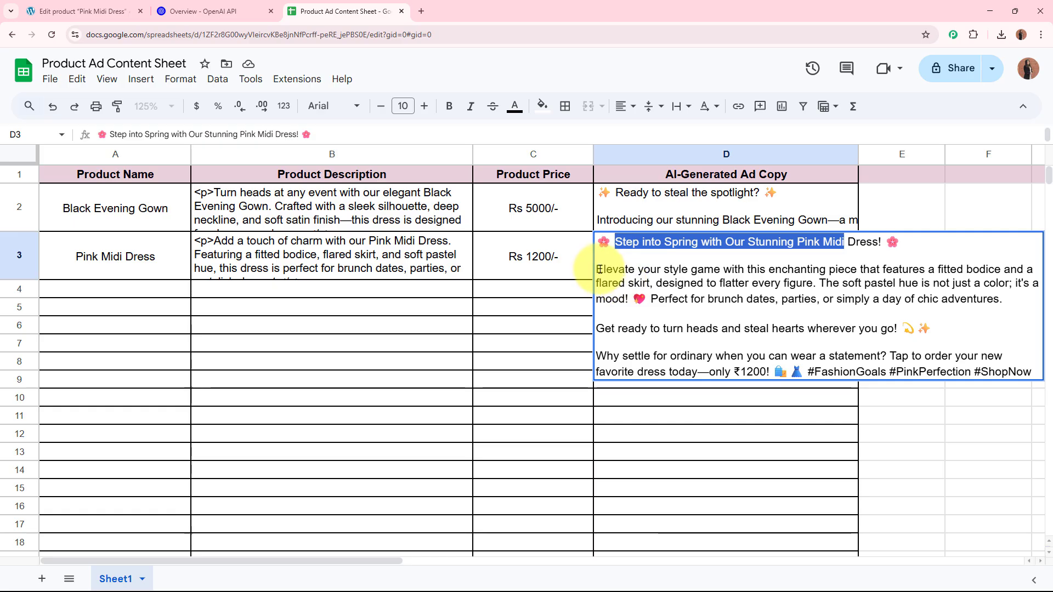
left_click_drag(596, 269, 919, 429)
left_click(919, 429)
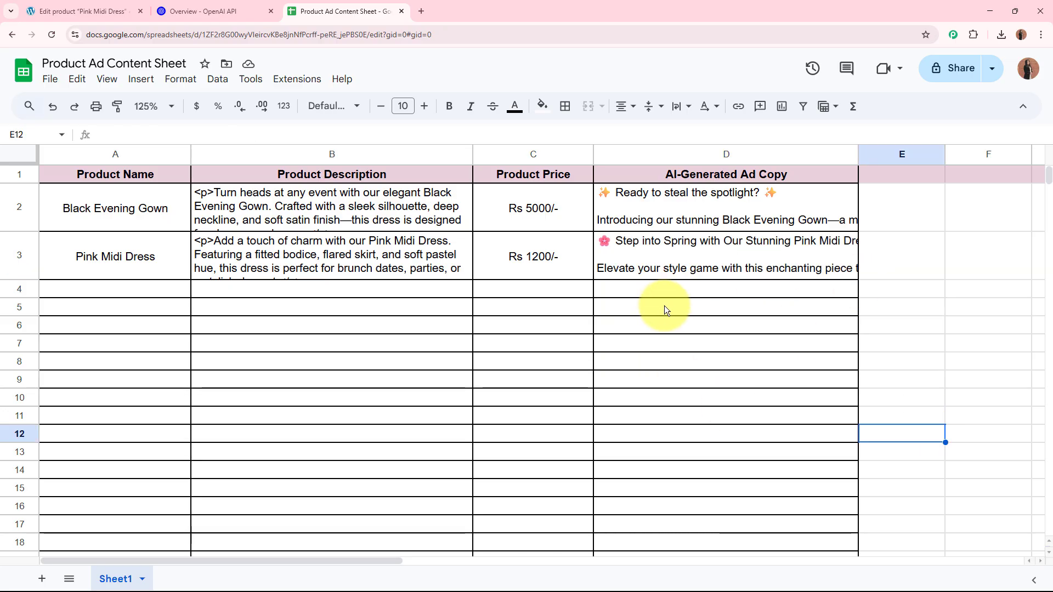
double_click(718, 267)
left_click(499, 359)
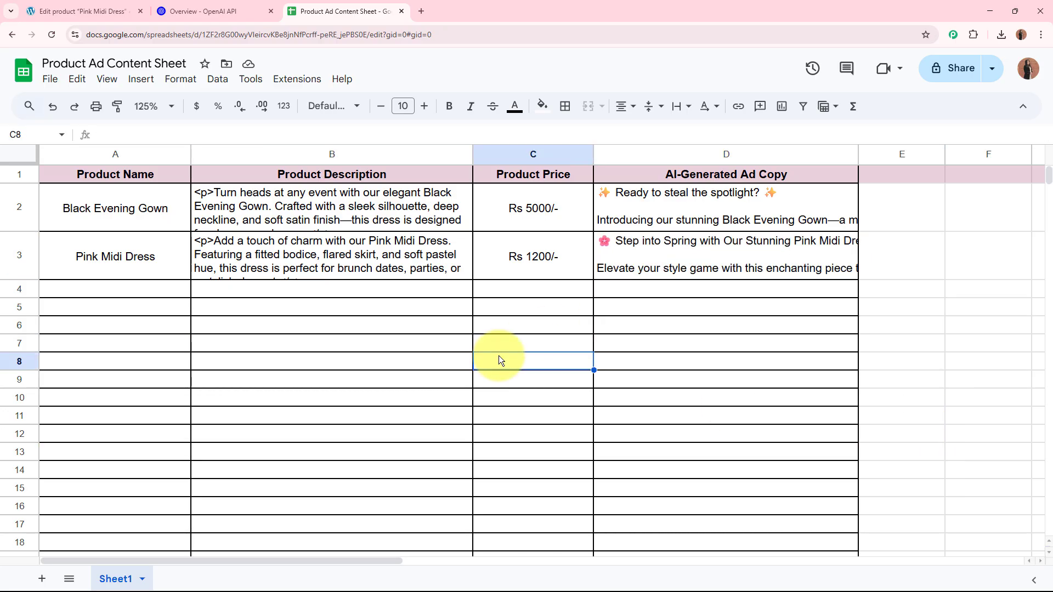
left_click_drag(85, 288, 707, 290)
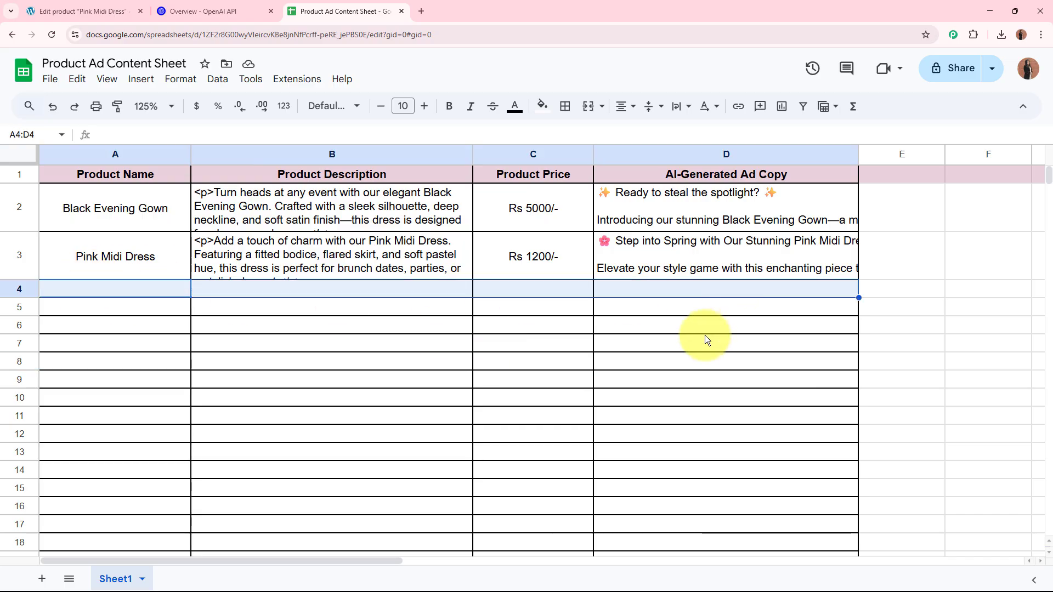
left_click(654, 424)
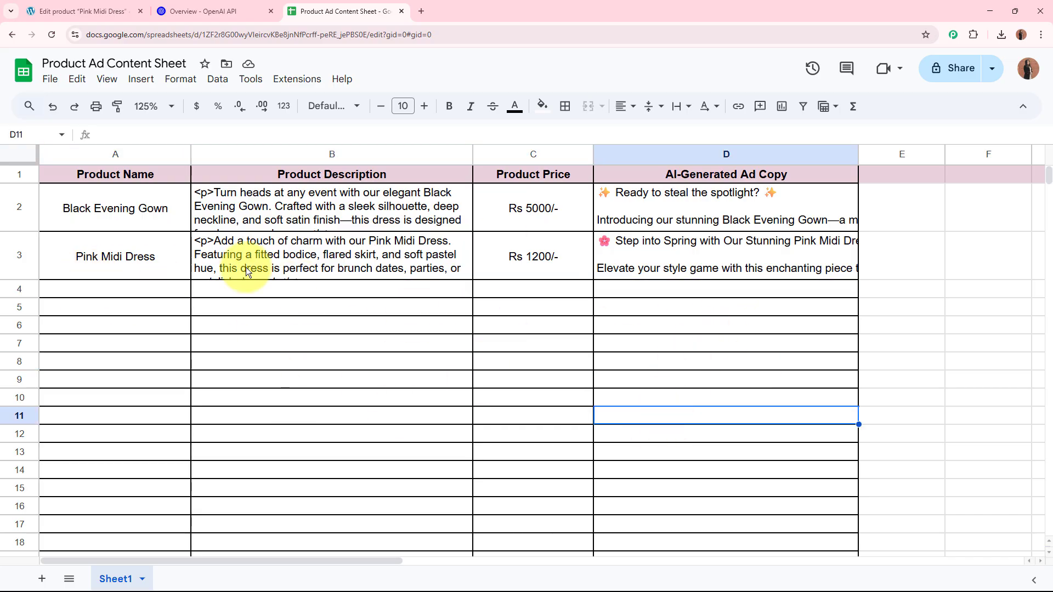
left_click(420, 5)
type("www.pa")
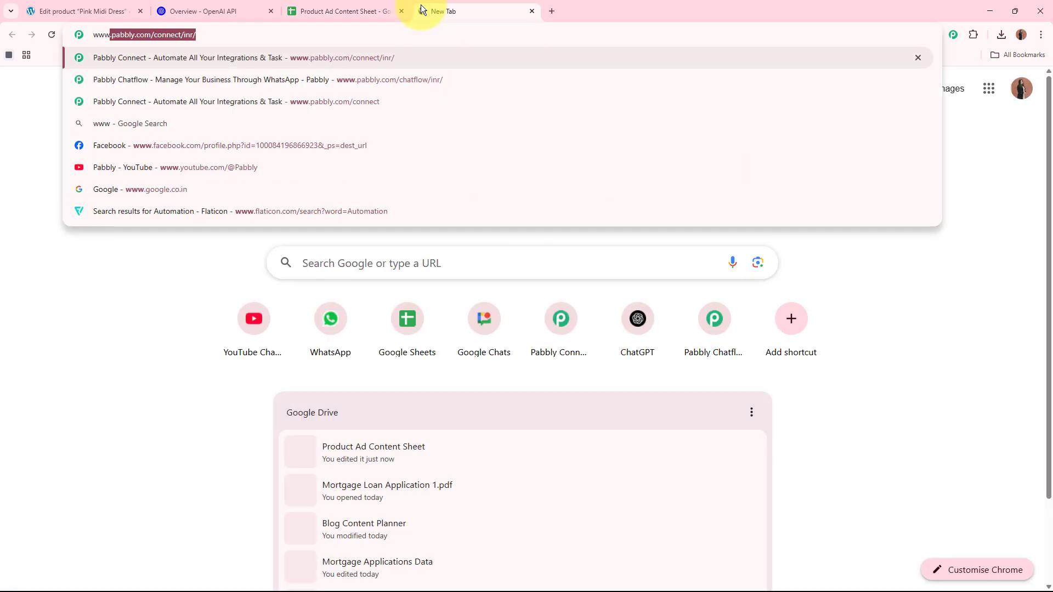
type("bbly.co")
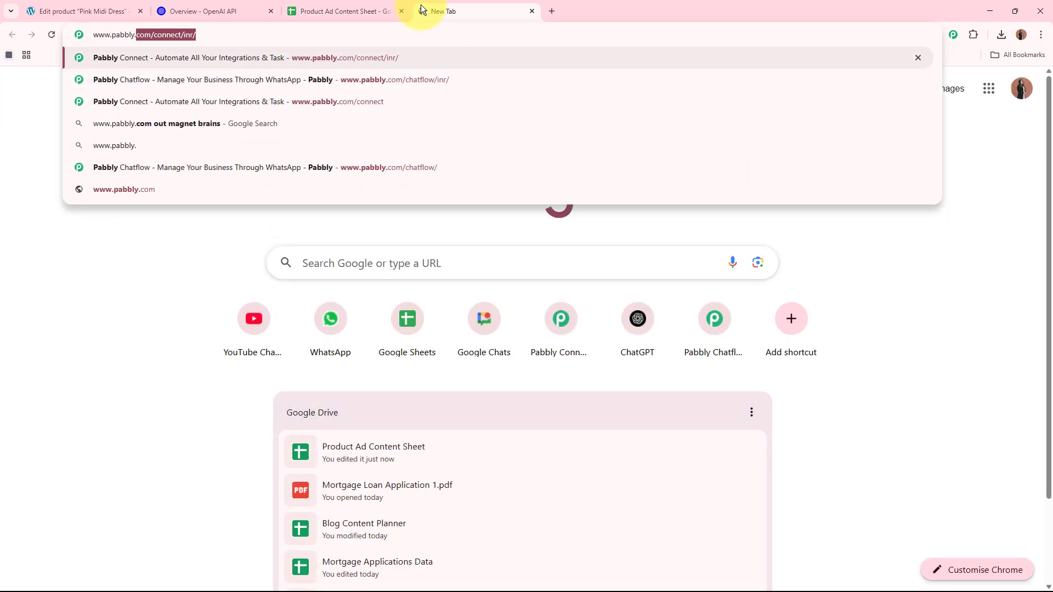
type("m/co")
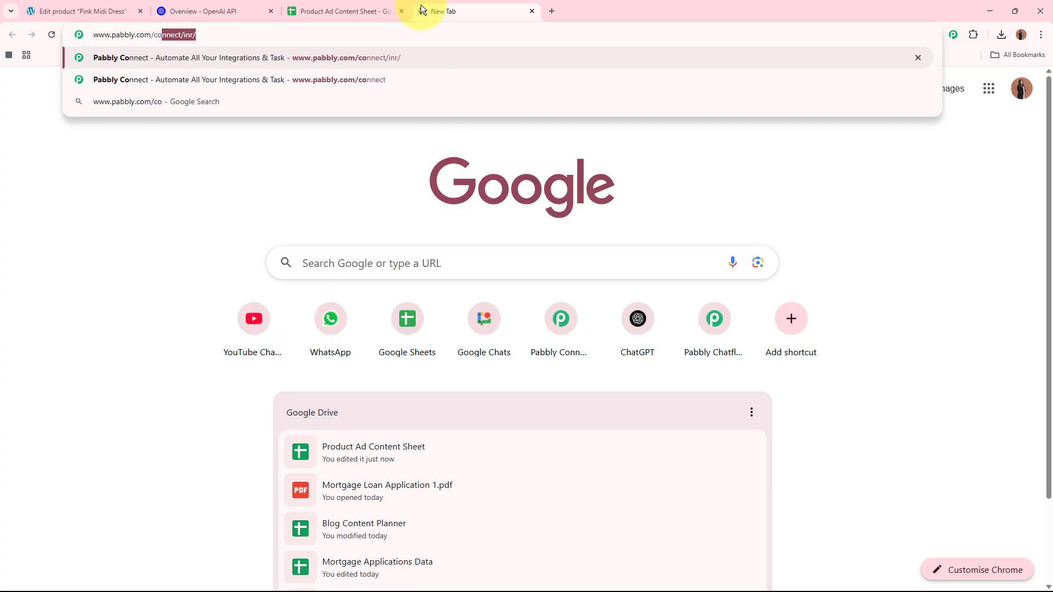
type("nnect")
key("Return")
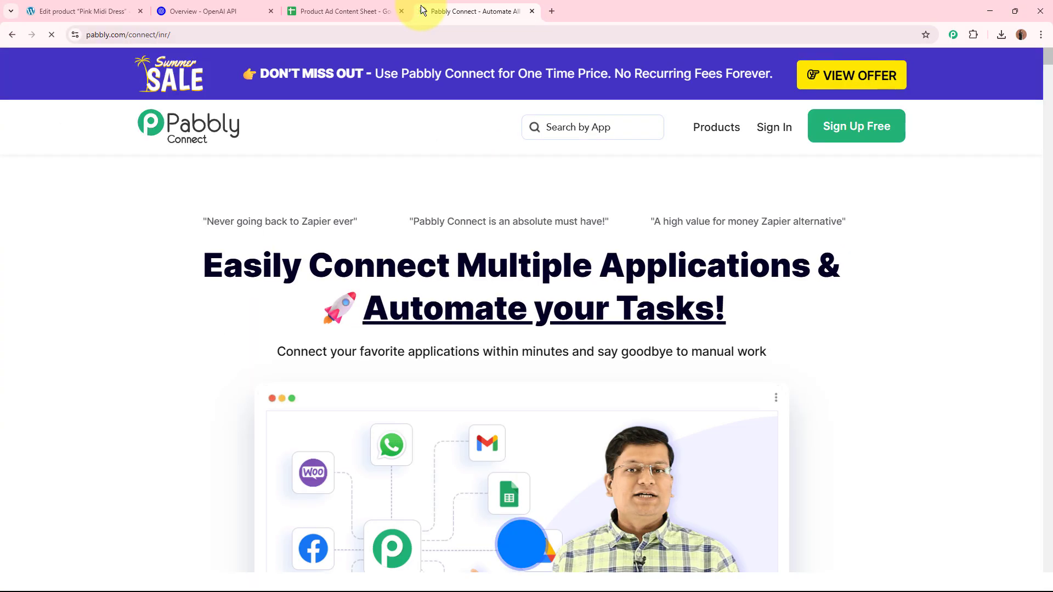
left_click_drag(510, 11, 65, 10)
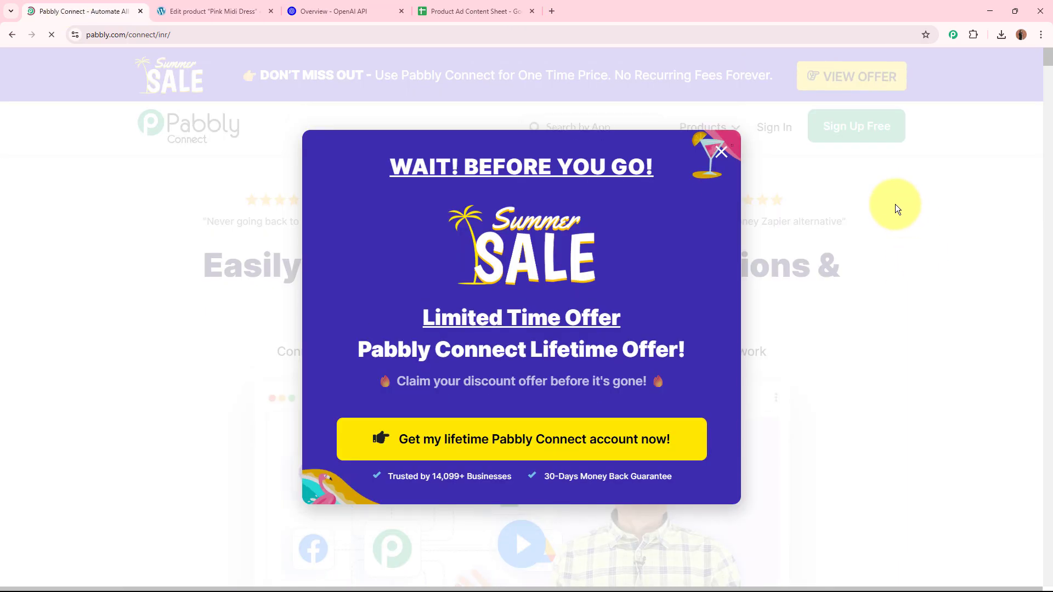
left_click(923, 173)
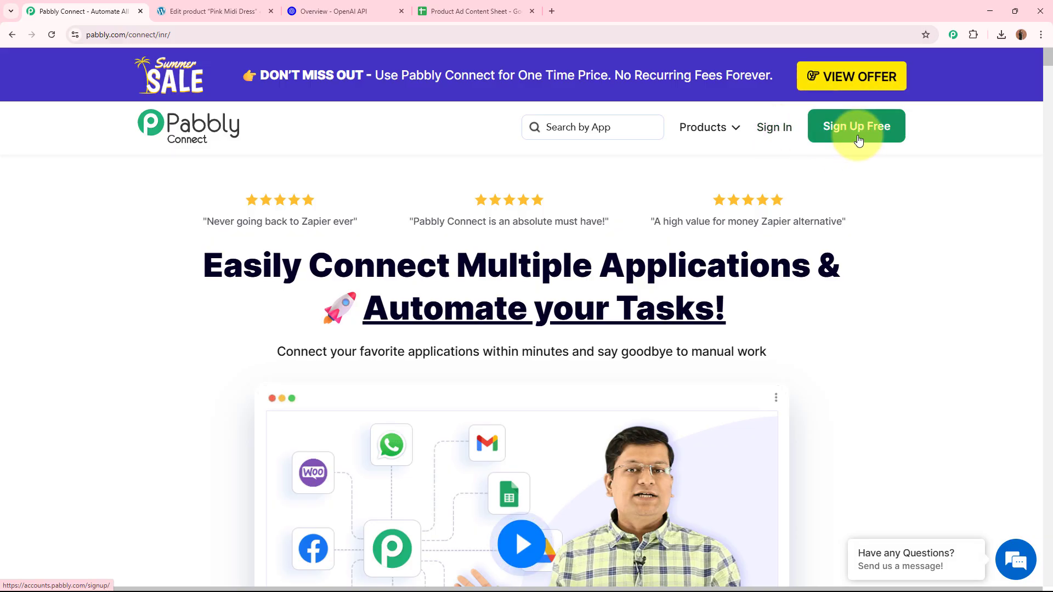
Step: Sign in to Pabbly and access Pabbly Connect from the All Pabbly Apps page
left_click(790, 161)
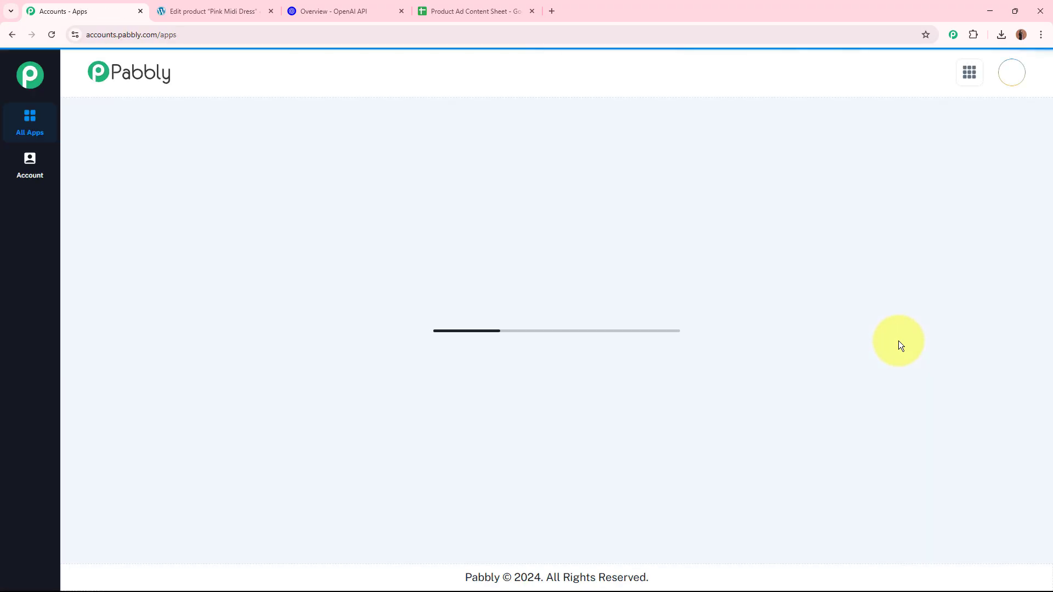
left_click_drag(87, 143, 261, 145)
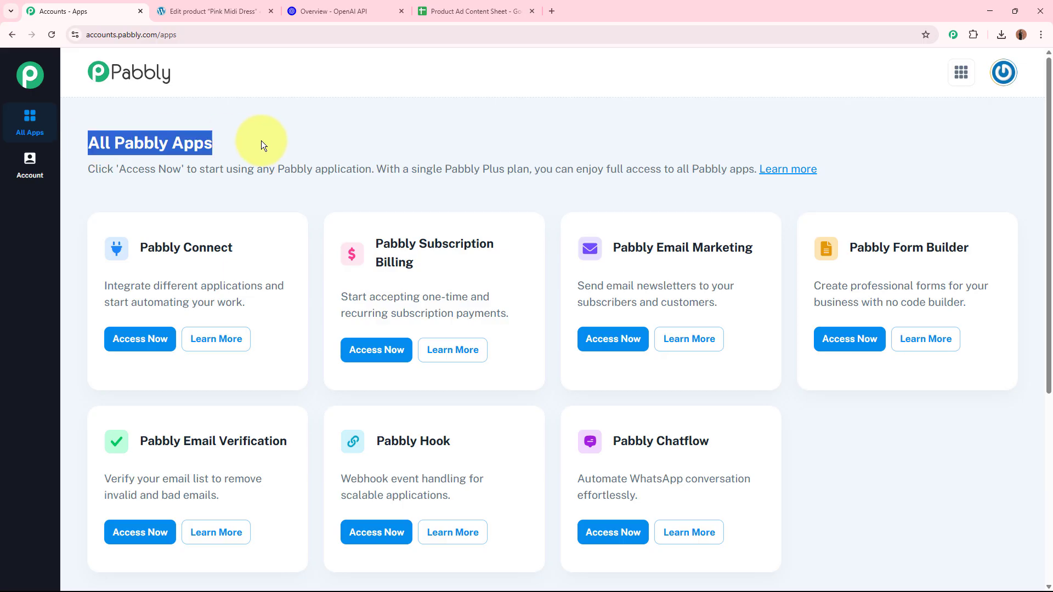
left_click(439, 132)
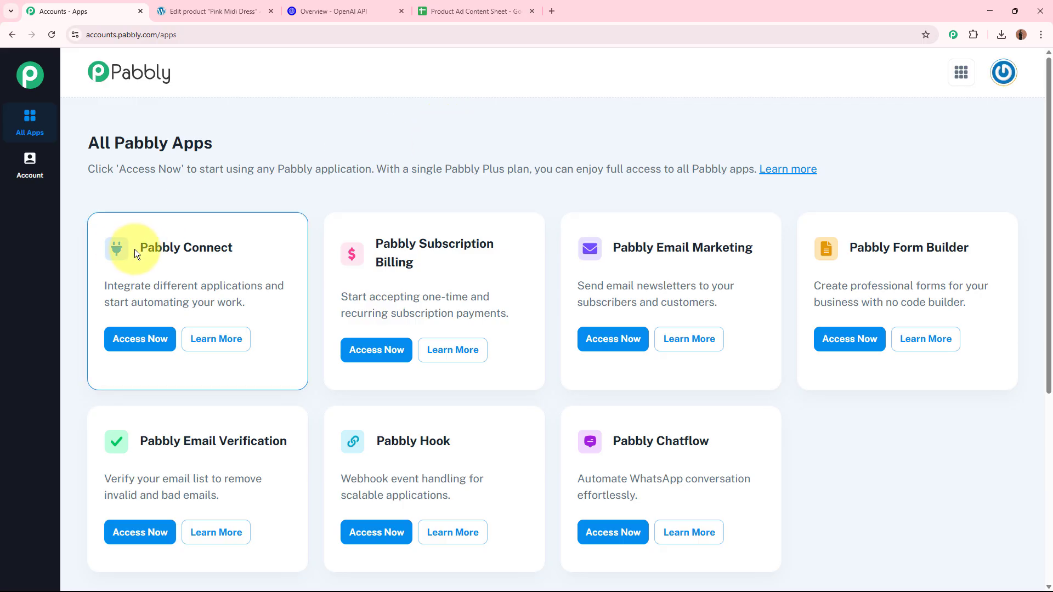
left_click_drag(136, 248, 268, 251)
left_click(284, 192)
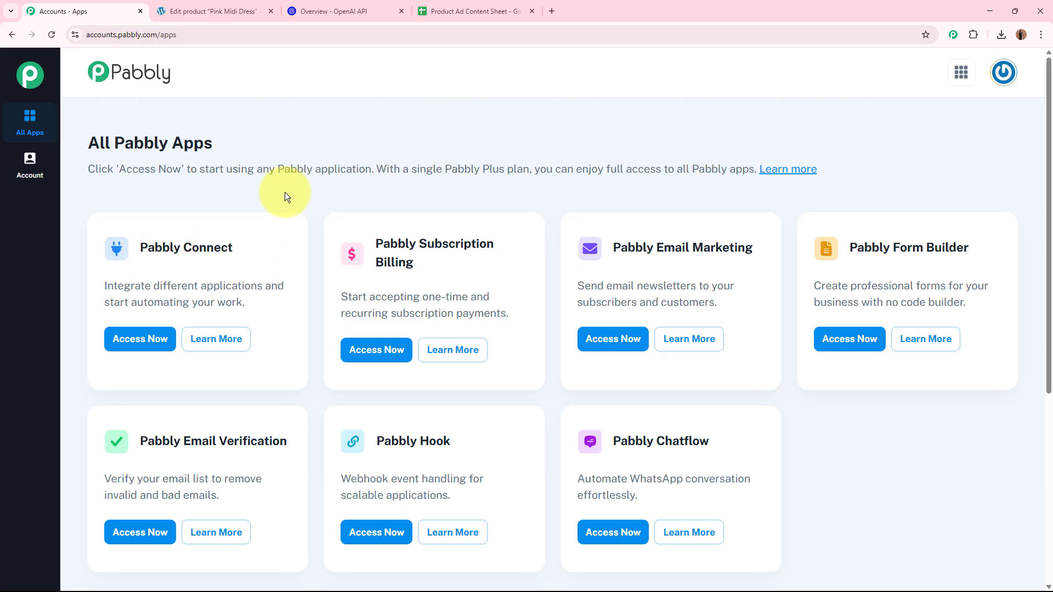
left_click(143, 346)
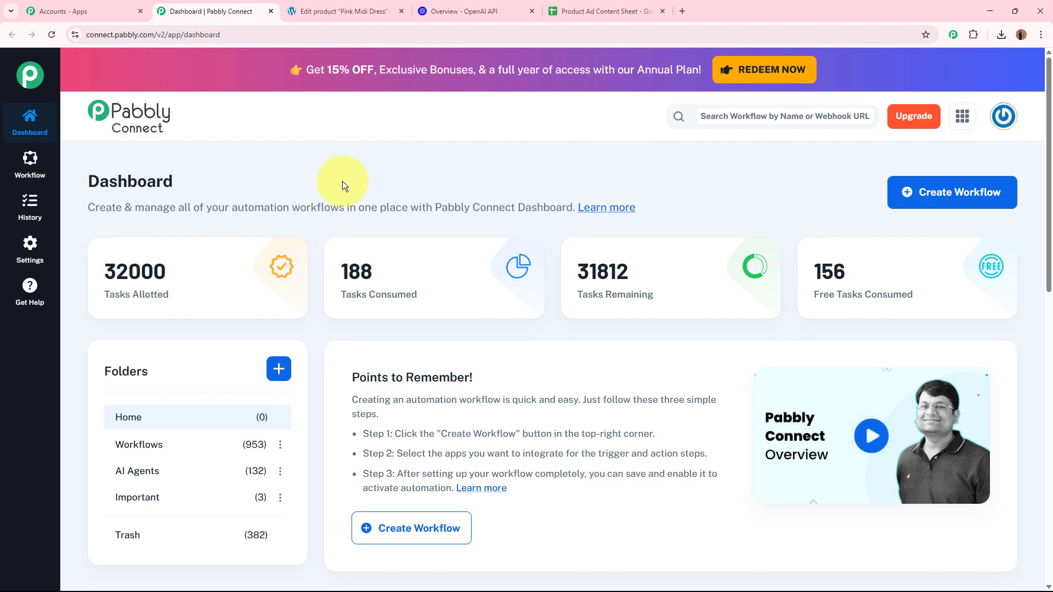
Step: Start a new workflow from the dashboard and name it "Automate AI-Based Instagram Ad Copy for WooCommerce Products"
left_click_drag(94, 207, 269, 208)
left_click_drag(390, 430, 687, 437)
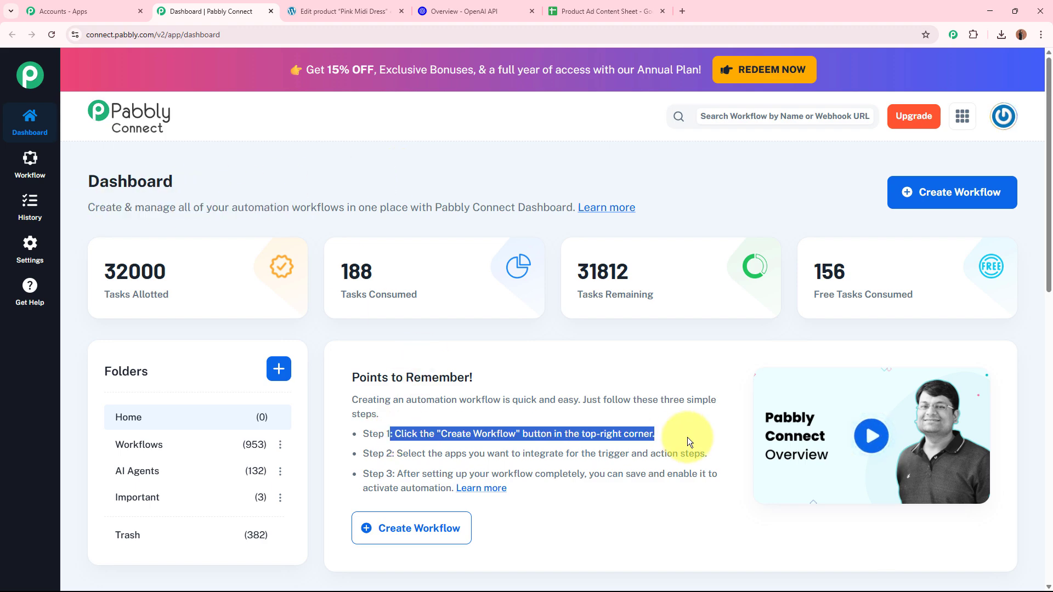
left_click(687, 436)
left_click(899, 203)
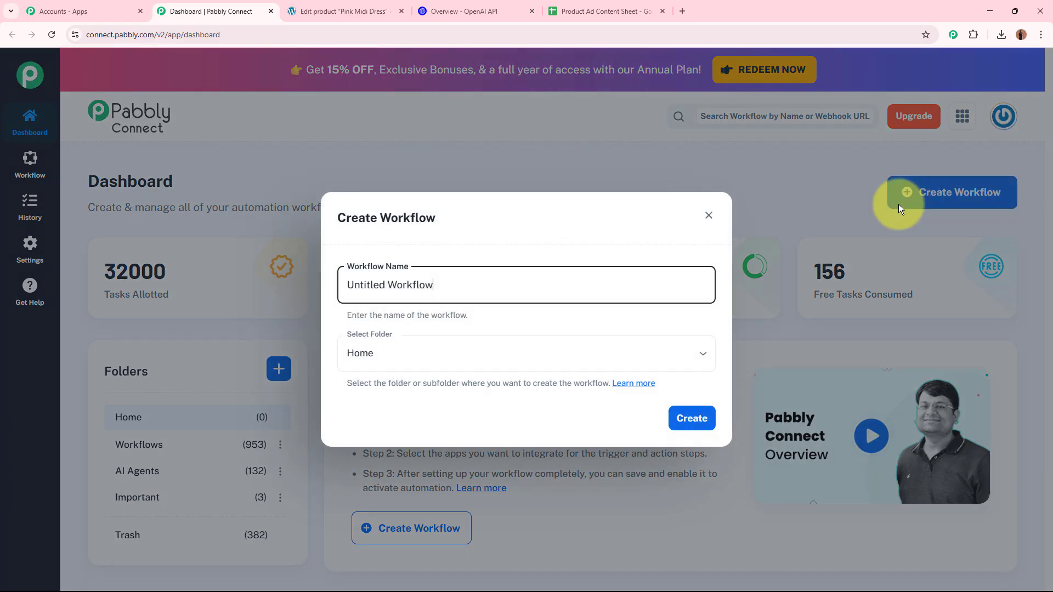
left_click_drag(449, 289, 274, 284)
key("BackSpace")
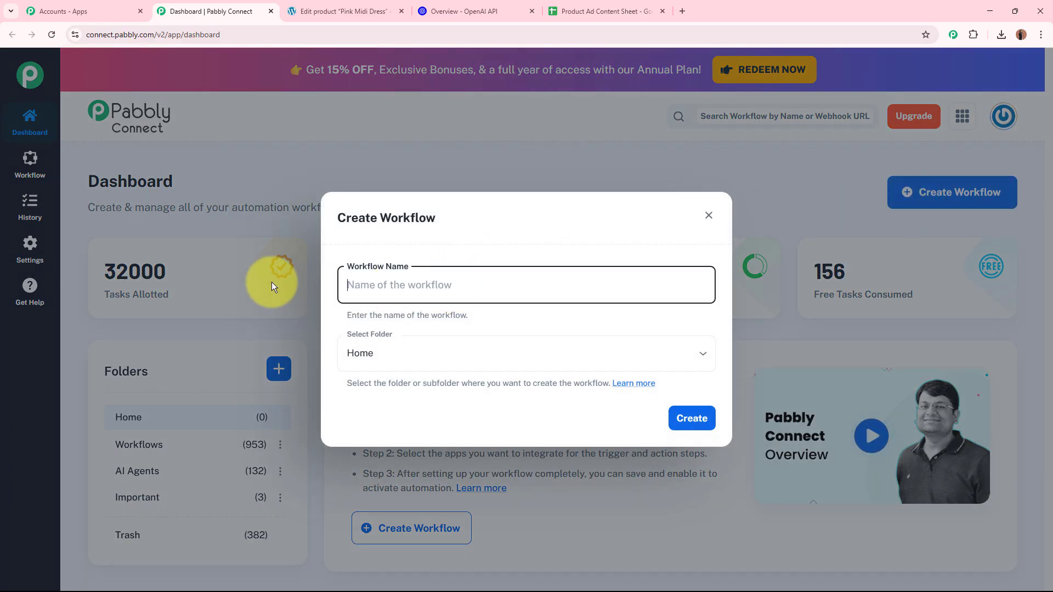
type("Automate AI-Based Instagram Ad Copy for WooCommerce Products")
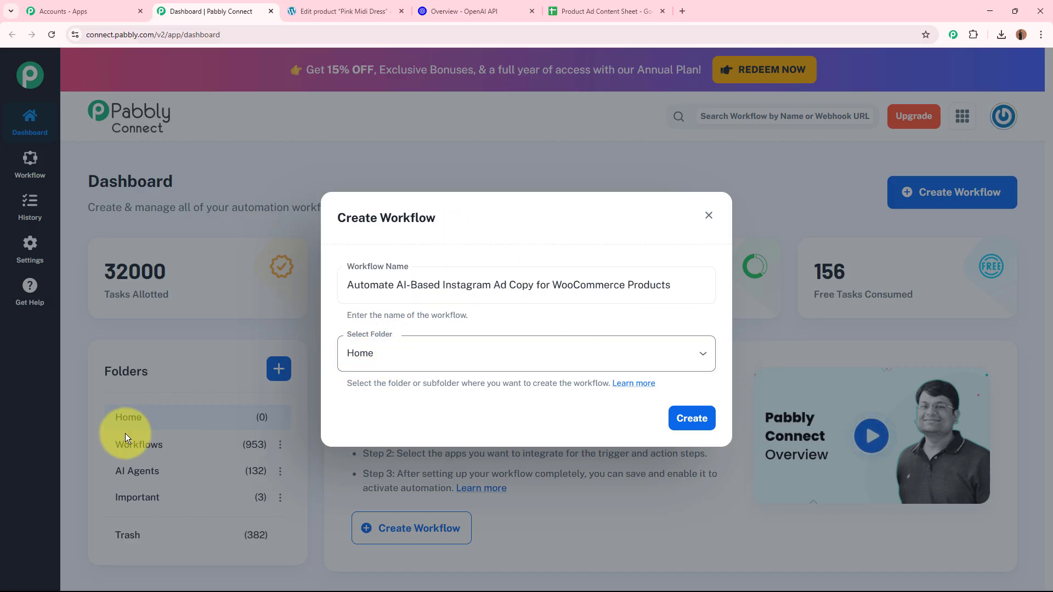
Step: Choose the AI Agents folder for the workflow and create it
left_click(454, 357)
left_click(419, 437)
left_click(394, 400)
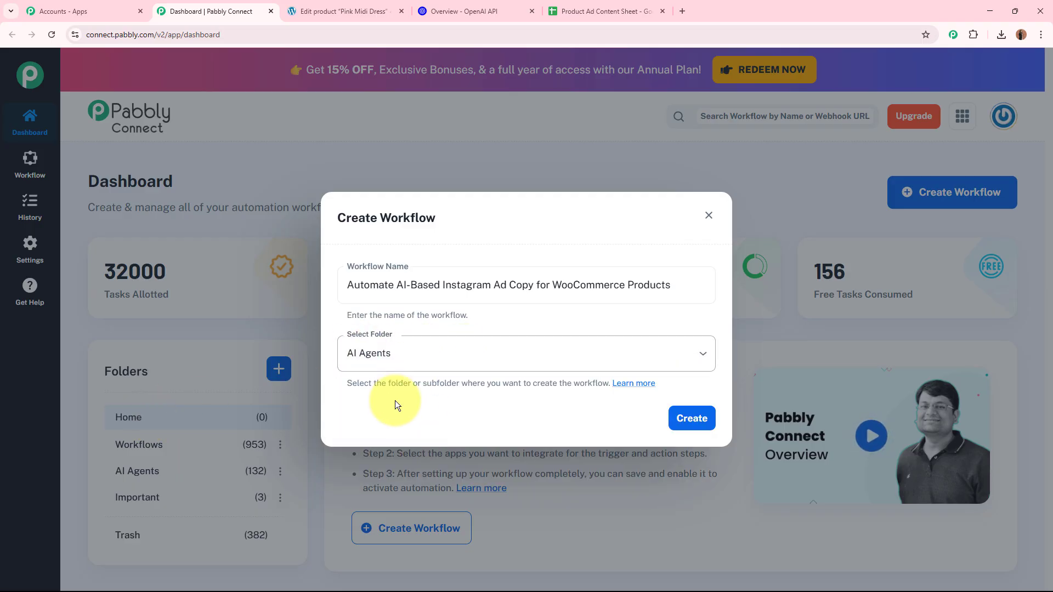
left_click(689, 420)
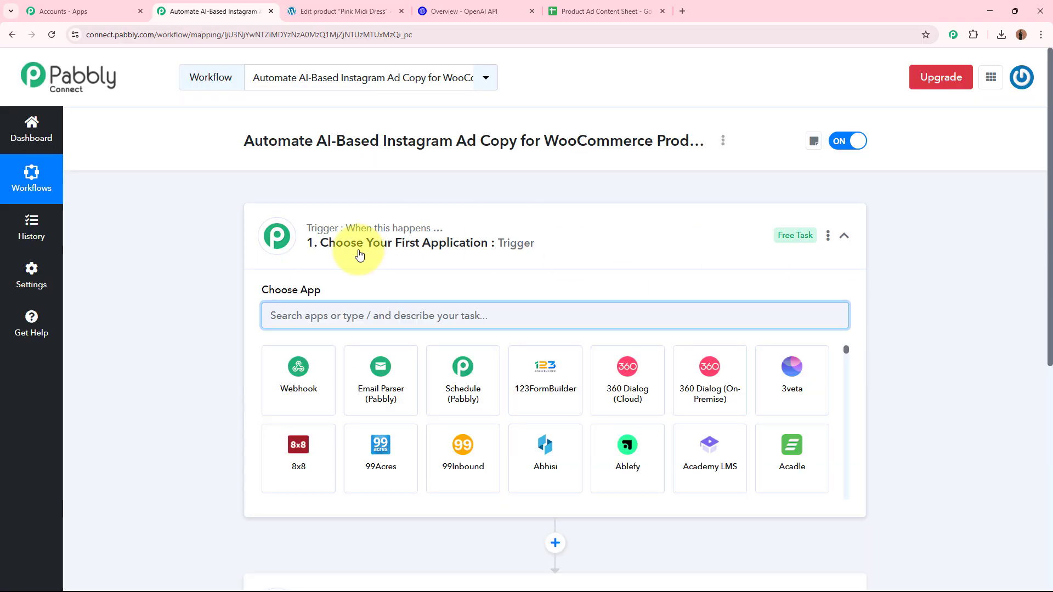
Step: Set WooCommerce as the workflow's trigger application and check the Pink Midi Dress product page in WordPress
left_click(360, 253)
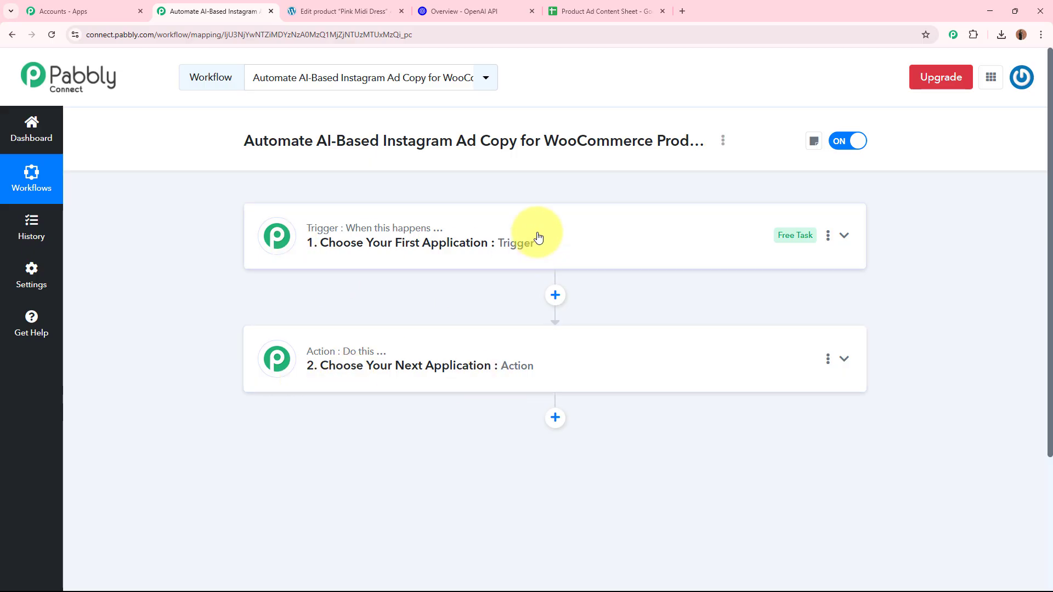
left_click(609, 236)
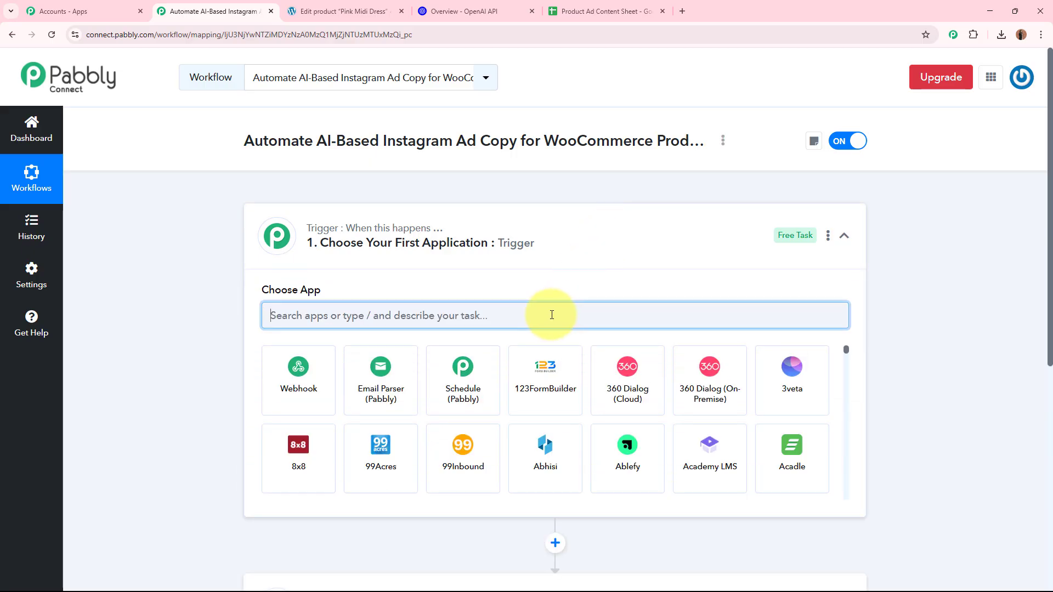
type("Woo")
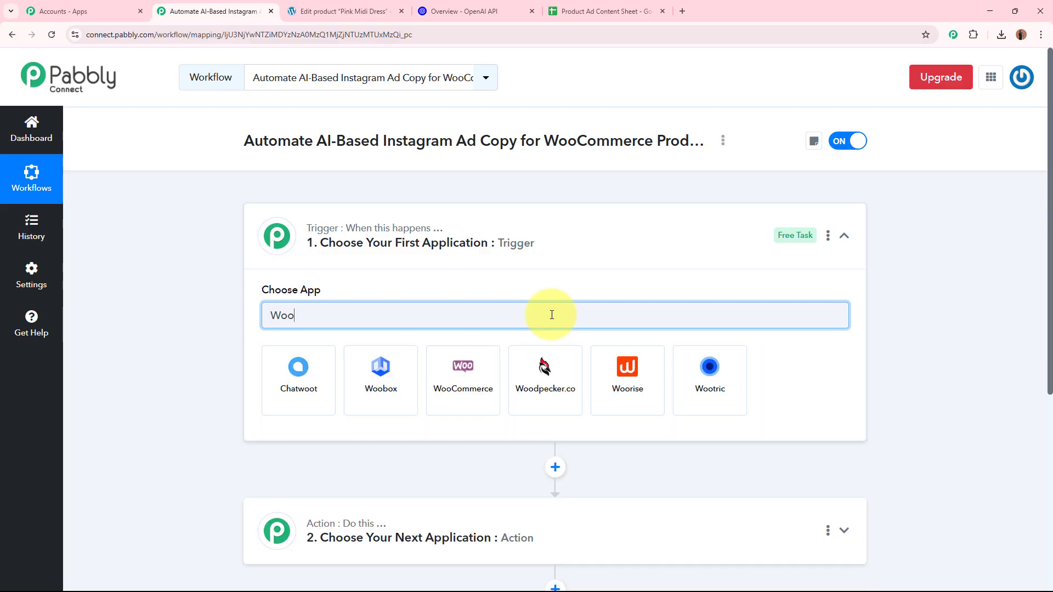
left_click(490, 384)
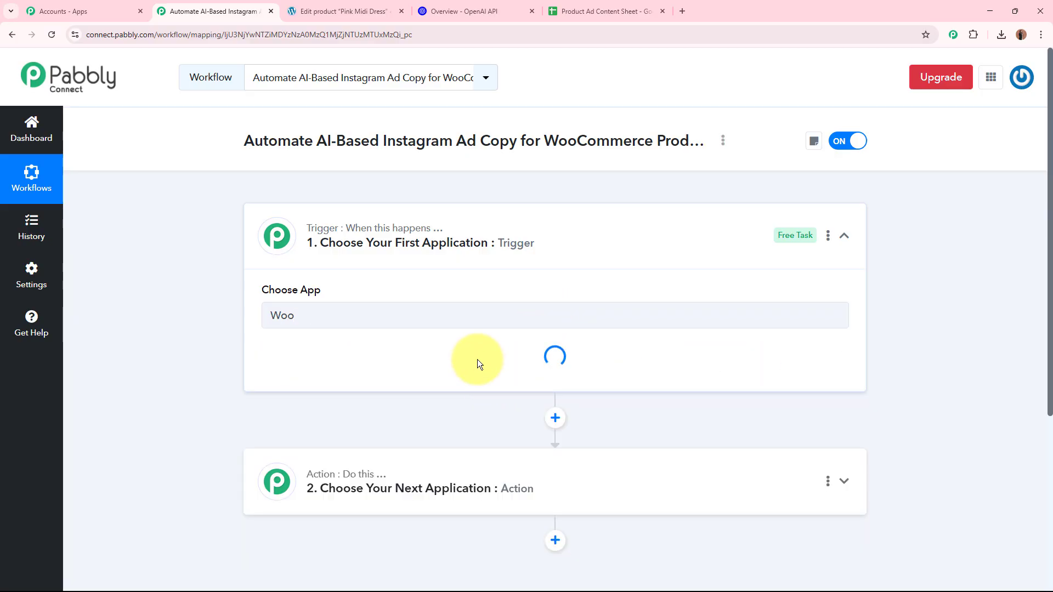
left_click(346, 11)
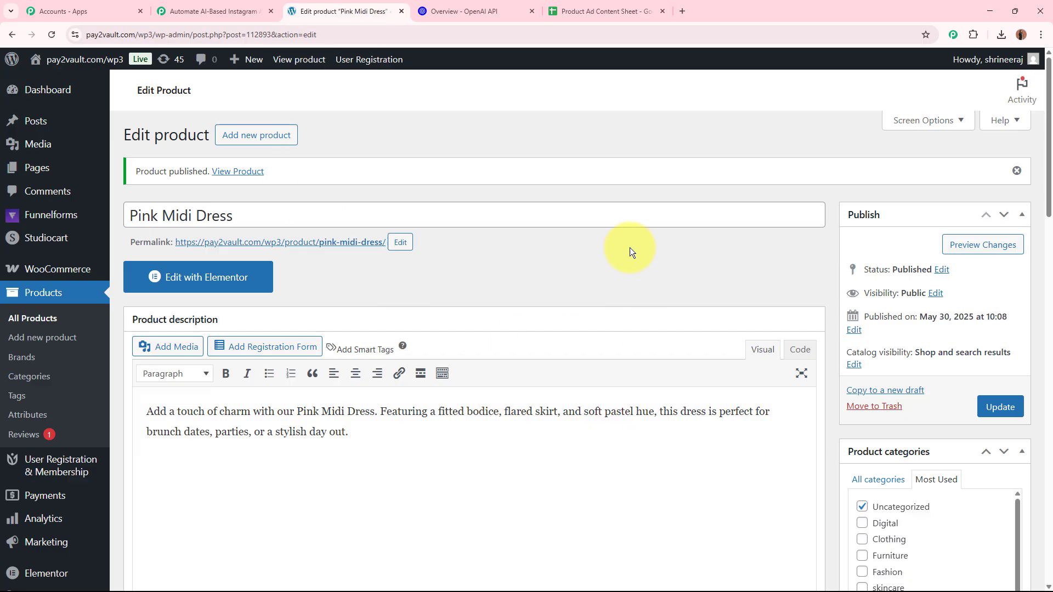
left_click(209, 11)
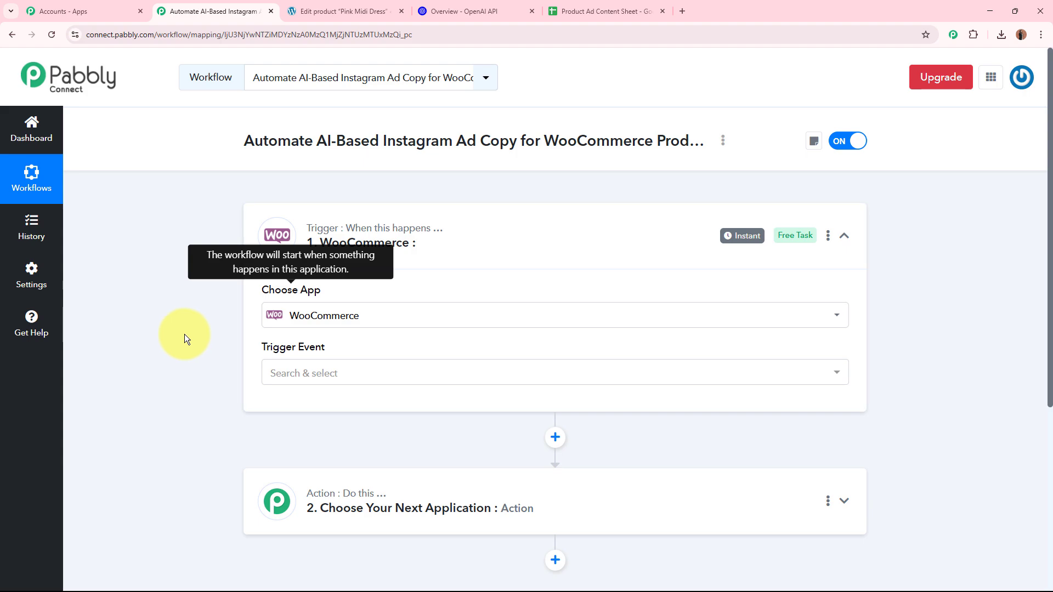
Step: Set the WooCommerce trigger event to New Product Created
left_click(331, 368)
left_click(340, 373)
left_click(340, 372)
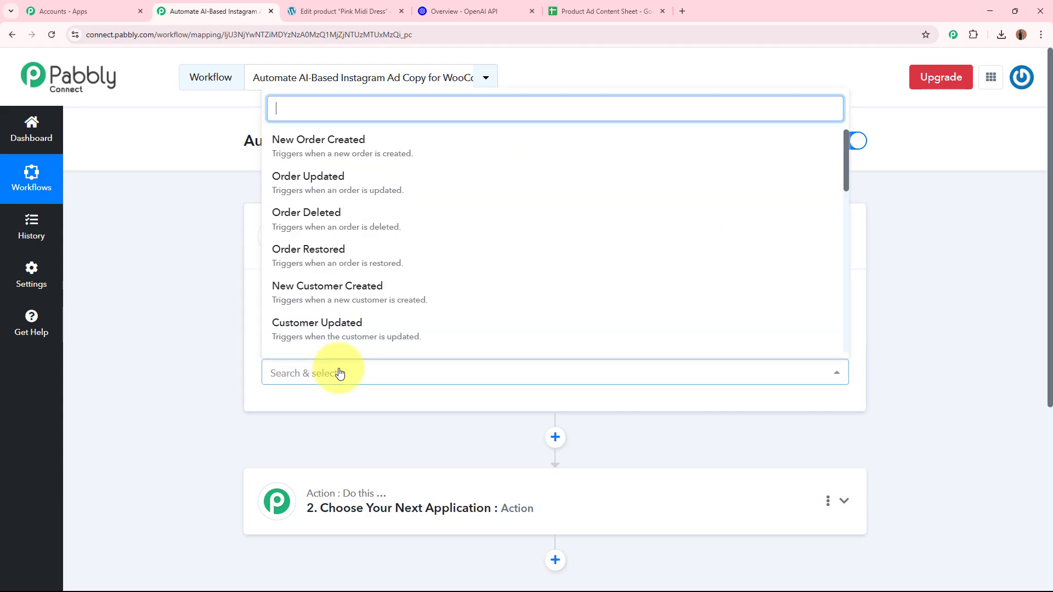
scroll(374, 310, "down", 4)
scroll(374, 313, "down", 3)
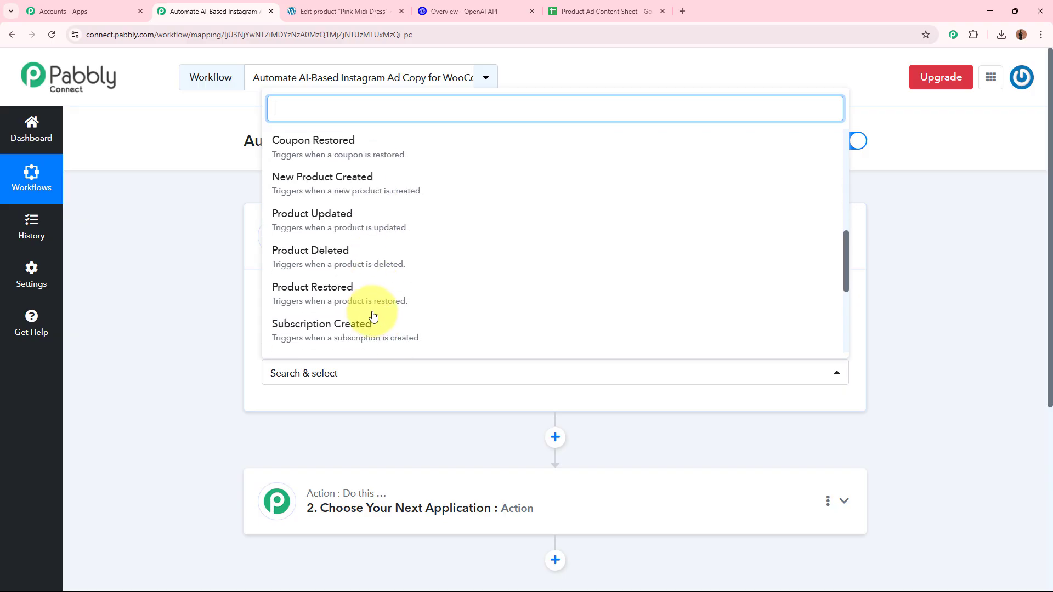
left_click(393, 183)
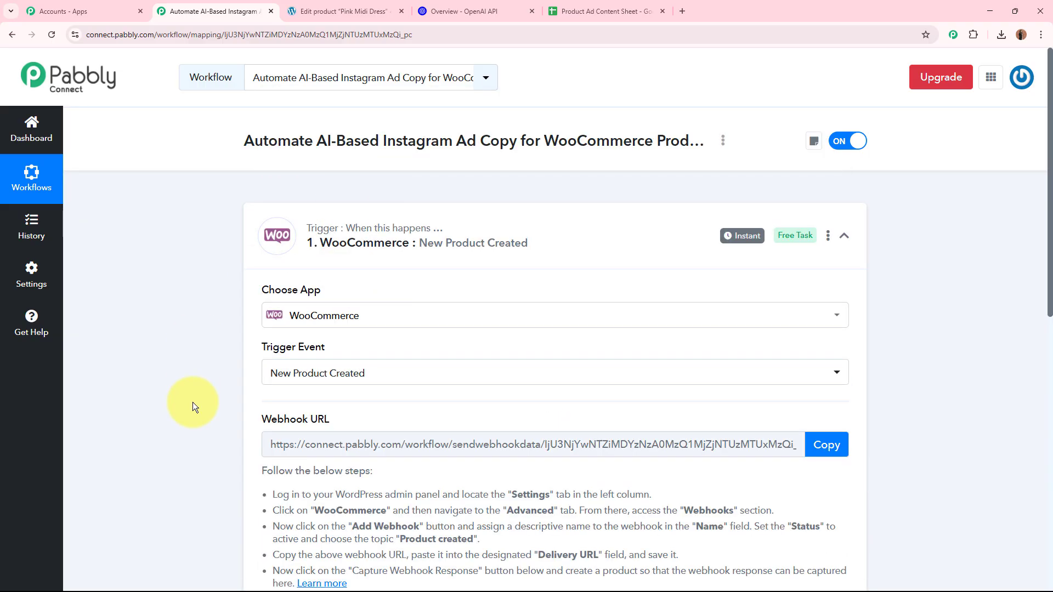
Step: Review the trigger's webhook setup instructions and copy its webhook URL
scroll(192, 402, "down", 3)
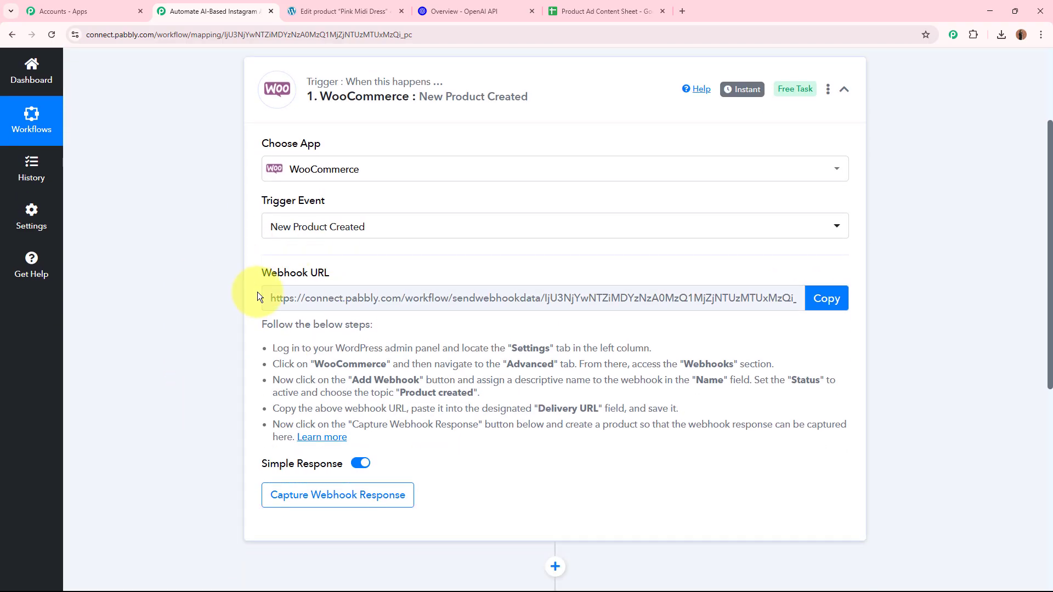
left_click_drag(263, 270, 334, 271)
left_click(149, 317)
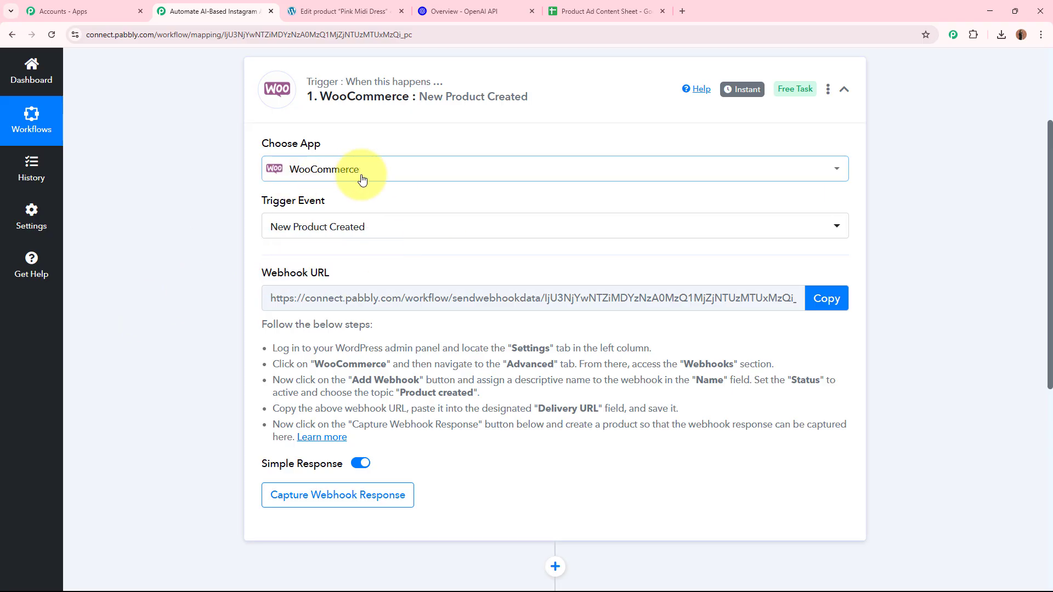
left_click_drag(262, 323, 404, 426)
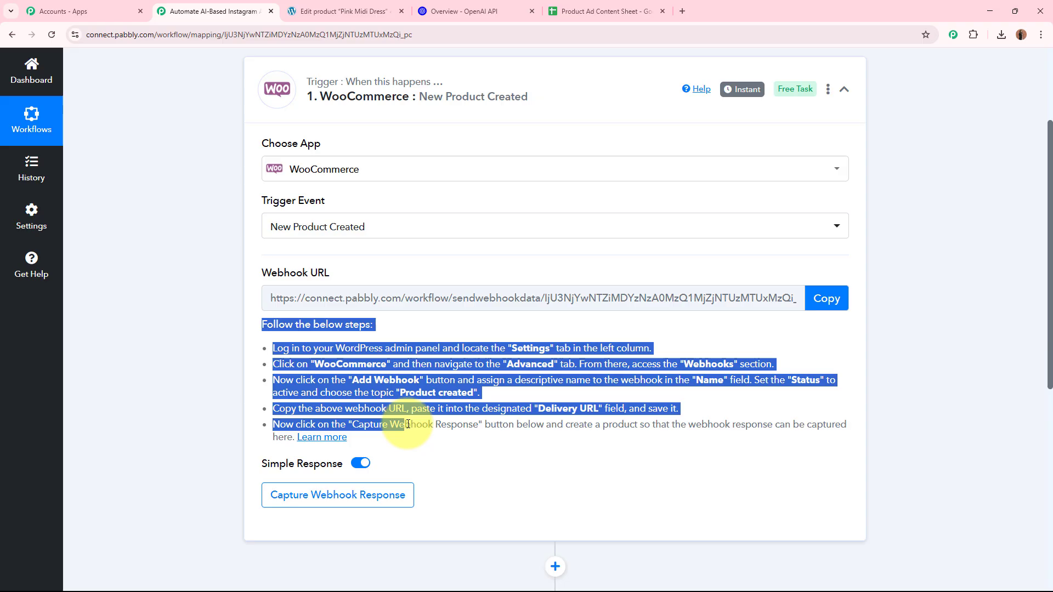
left_click(494, 420)
left_click(827, 298)
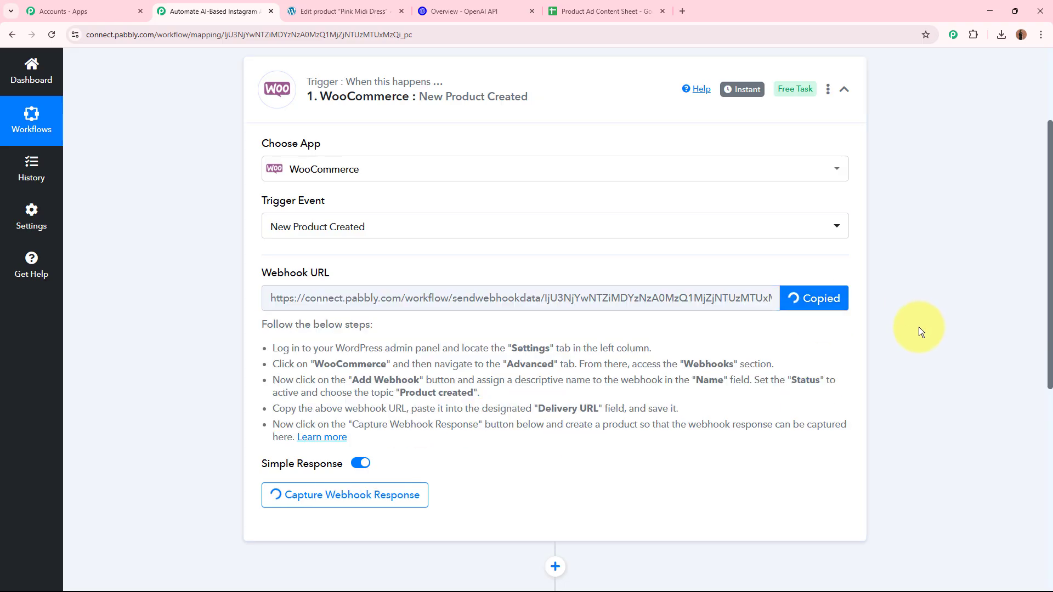
scroll(919, 327, "up", 3)
Step: Switch to the WordPress admin and open the Webhooks section of the advanced WooCommerce settings
left_click(345, 11)
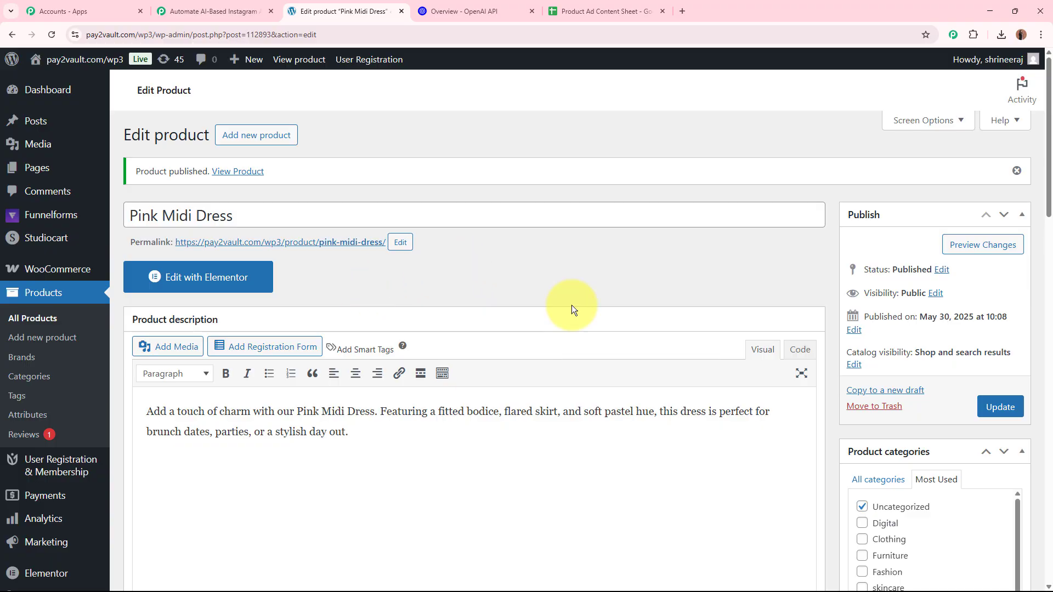
left_click(75, 269)
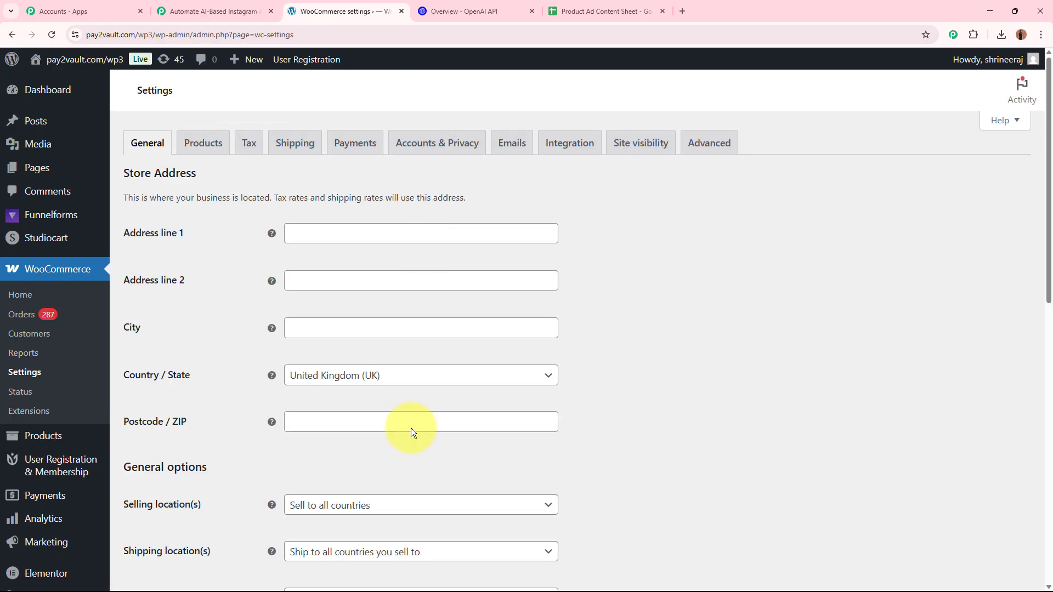
left_click(703, 141)
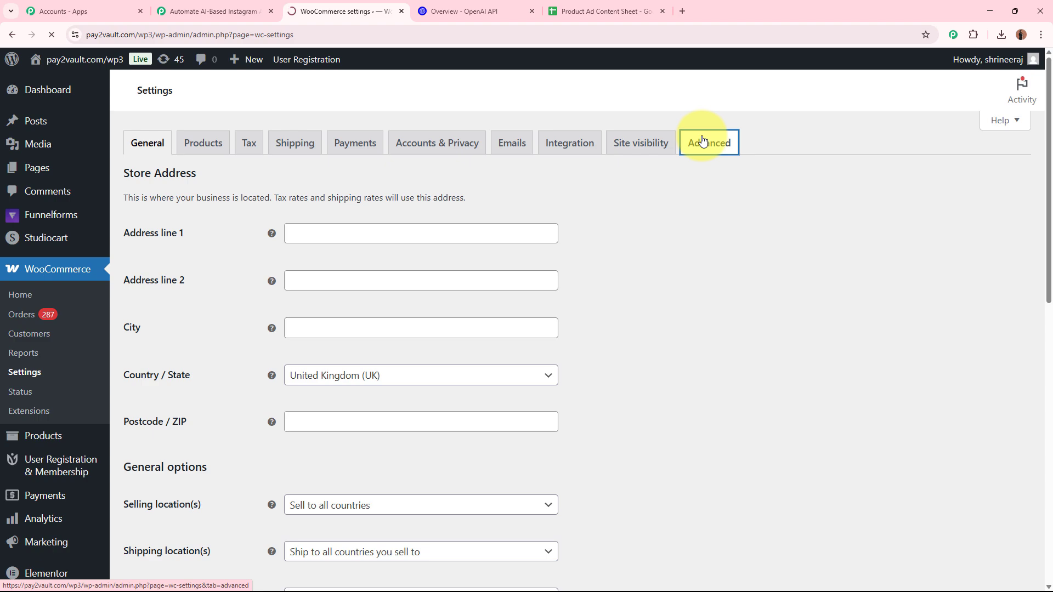
left_click_drag(123, 378, 153, 373)
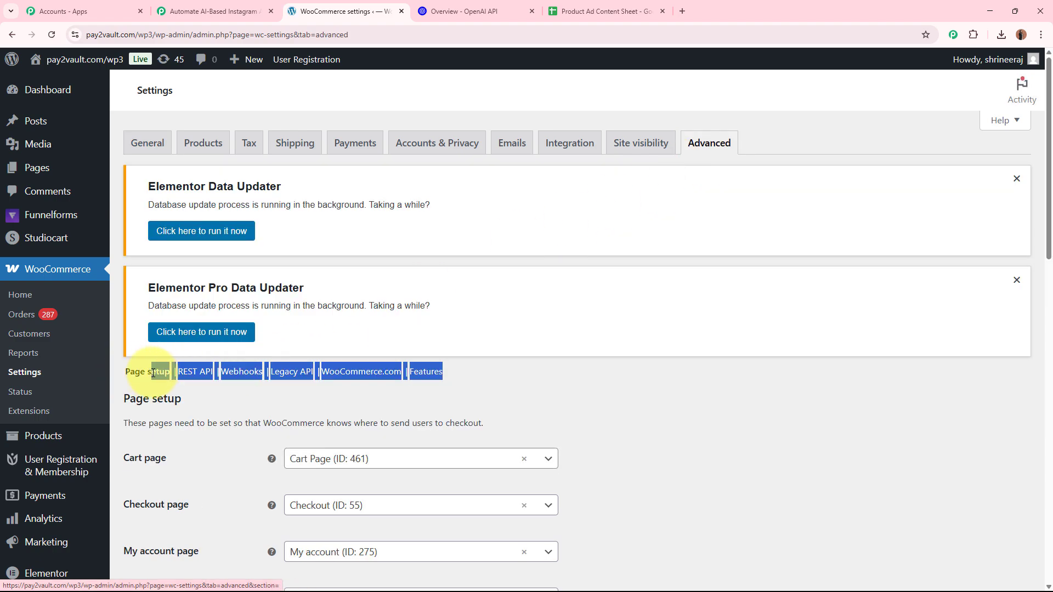
left_click(240, 377)
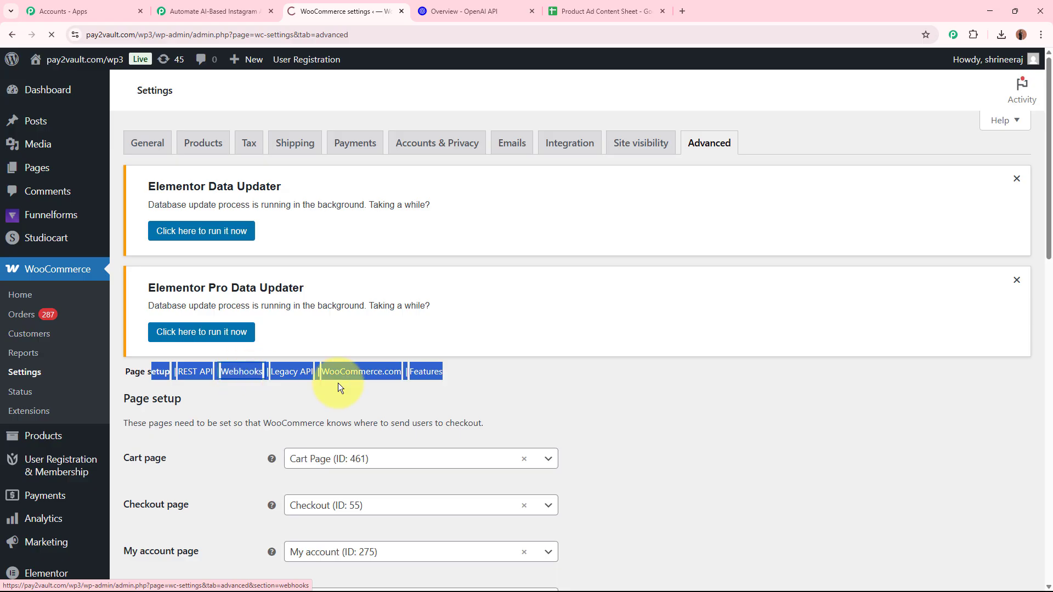
Step: Add a new webhook named New Product and set its status to Active
left_click(239, 404)
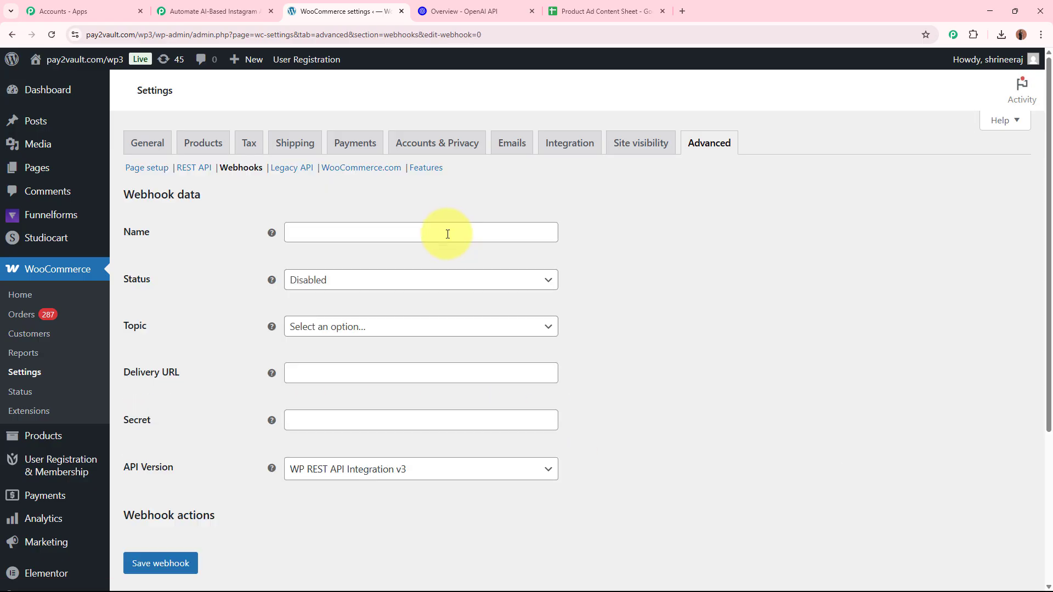
left_click(432, 235)
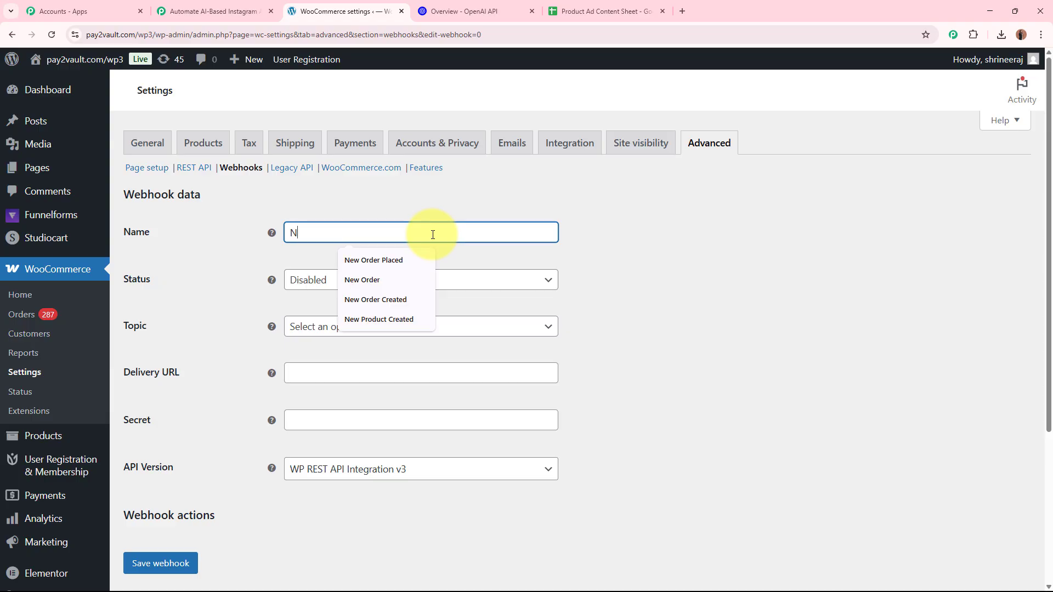
type("New Product")
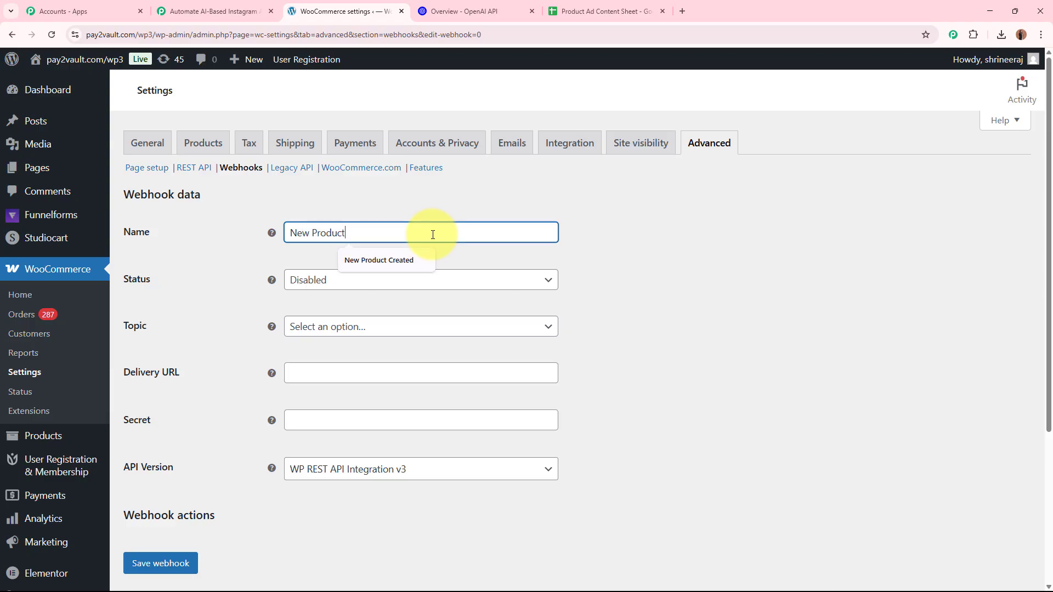
left_click(636, 302)
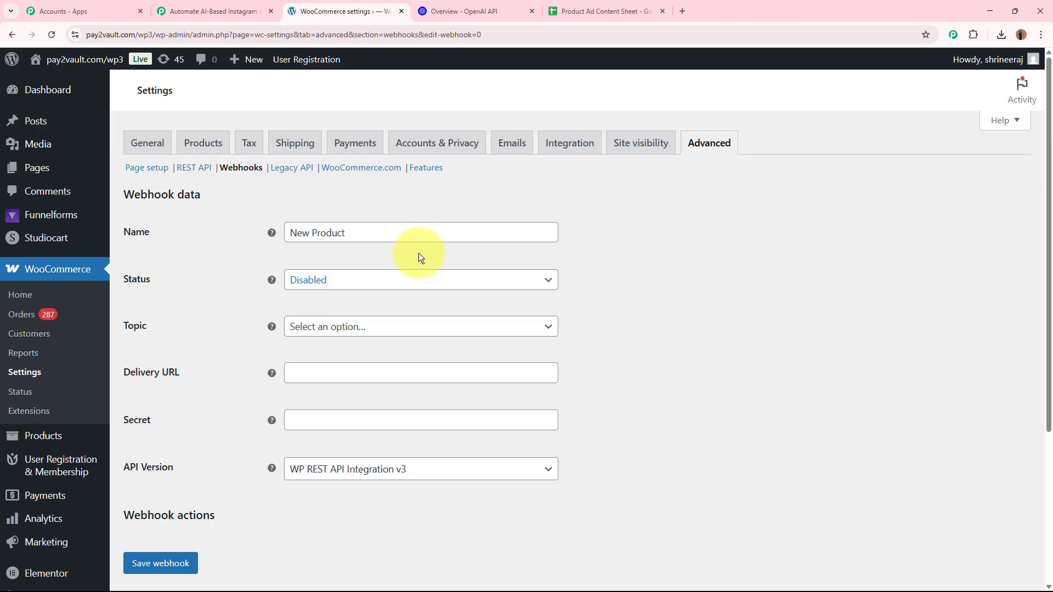
left_click(340, 285)
left_click(340, 303)
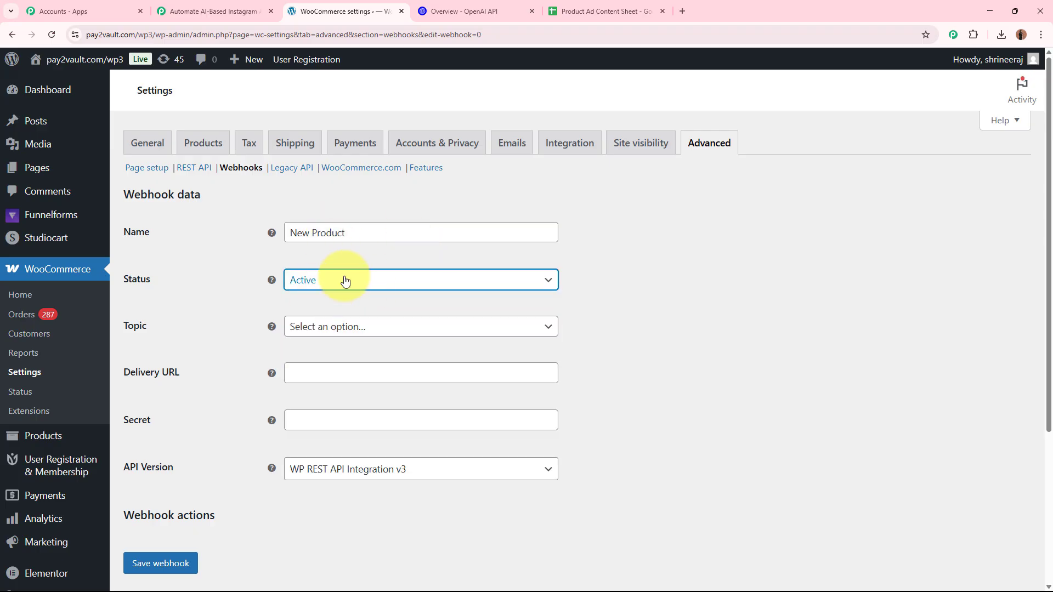
Step: Set the webhook's topic to Product created and paste the copied Pabbly webhook URL as its delivery URL
left_click(371, 335)
scroll(400, 446, "down", 5)
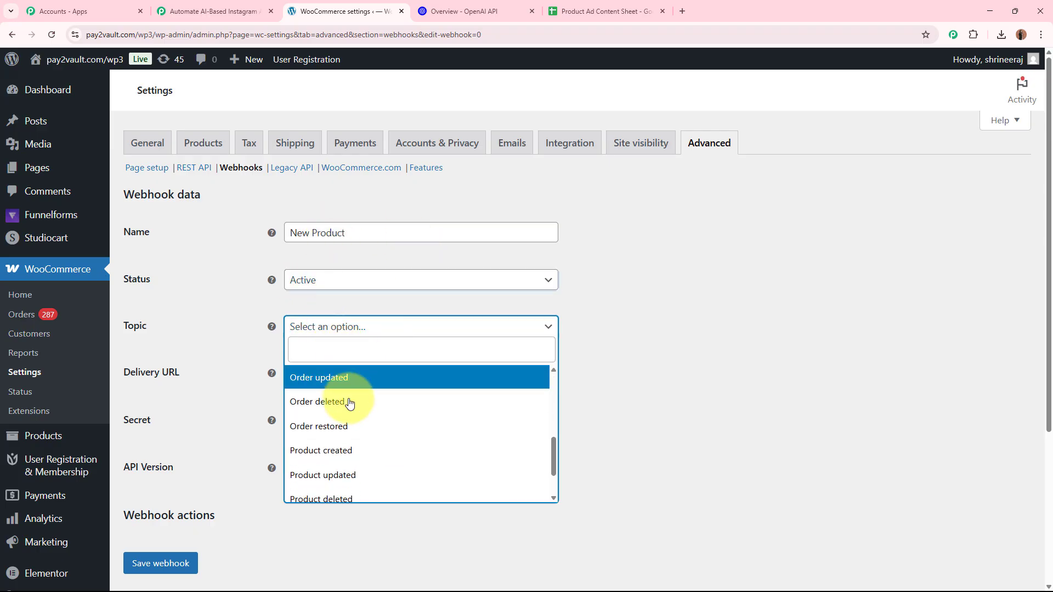
left_click(340, 451)
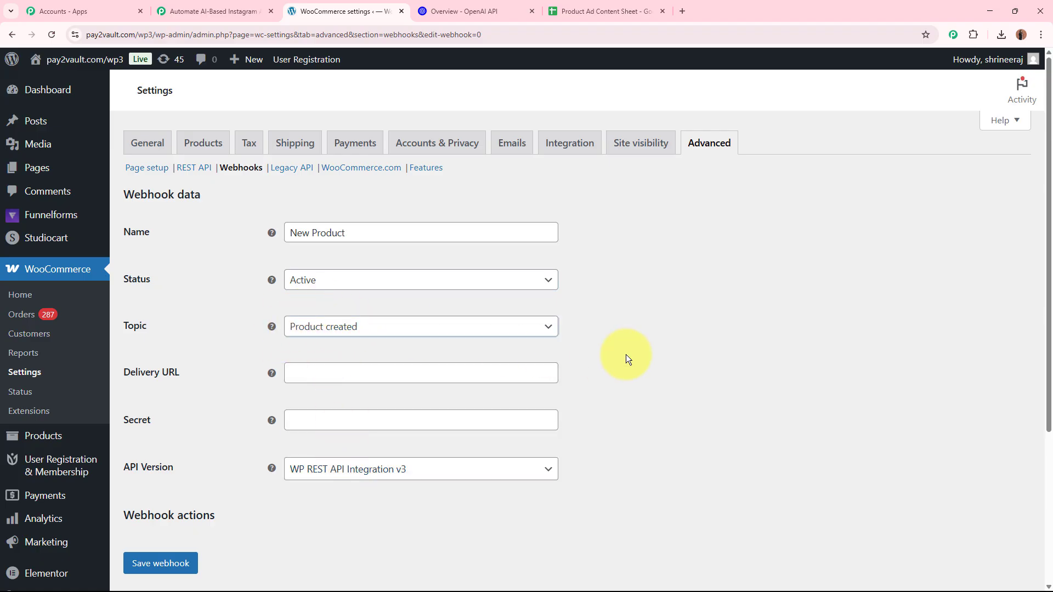
scroll(626, 355, "down", 1)
left_click(386, 305)
key("ctrl+v")
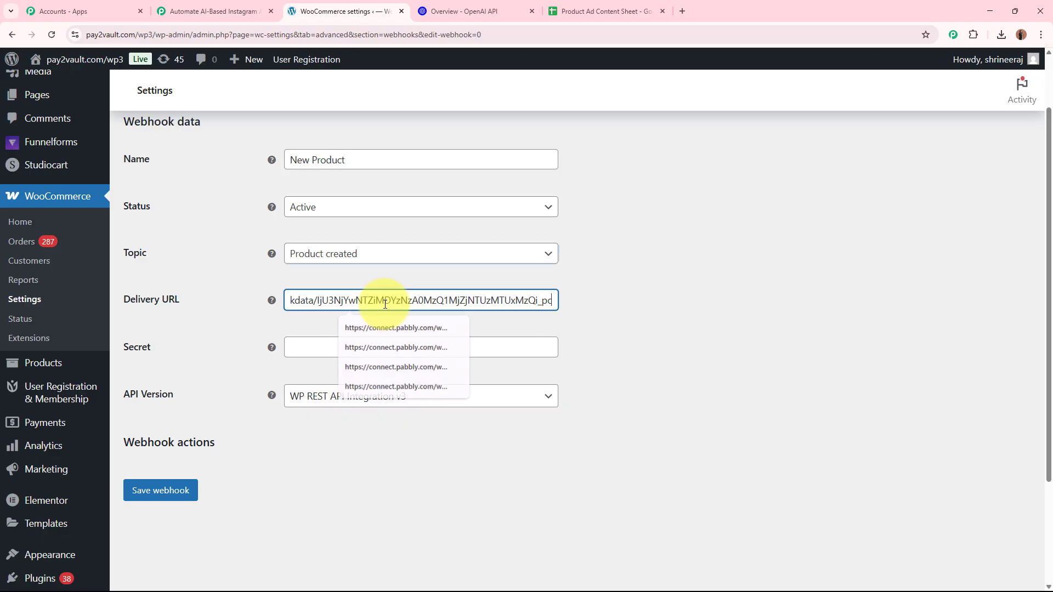
Step: Leave the webhook's secret empty, keep WP REST API Integration v3 as the API version, and save the webhook
left_click(362, 352)
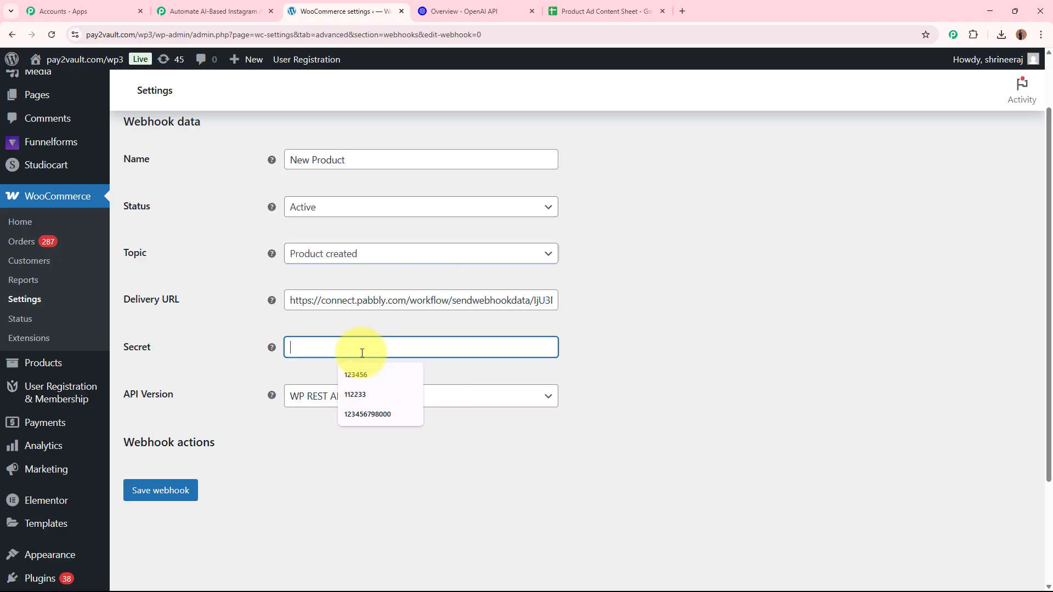
left_click(236, 363)
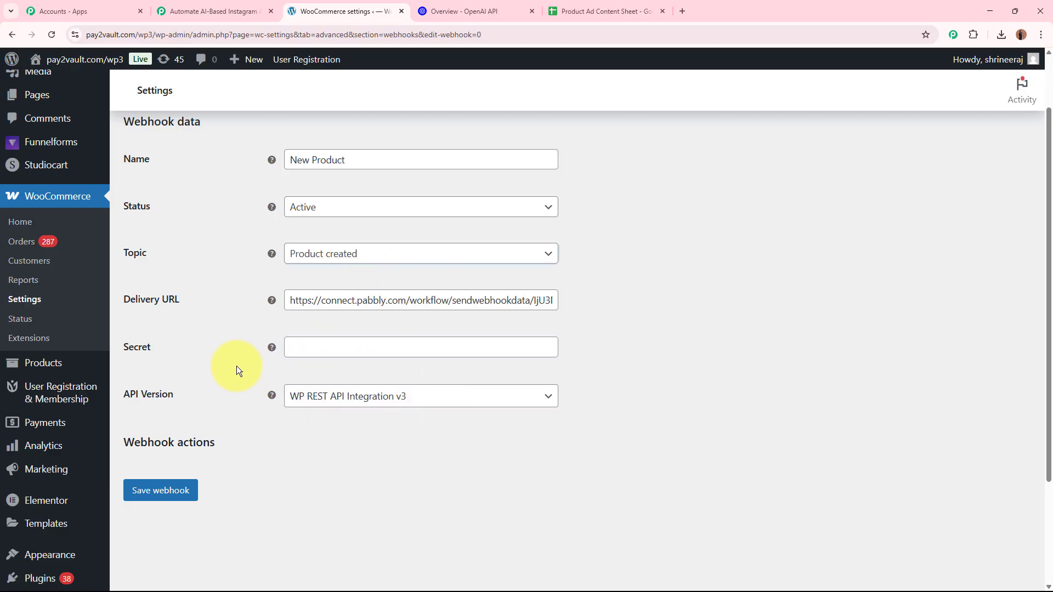
left_click(389, 406)
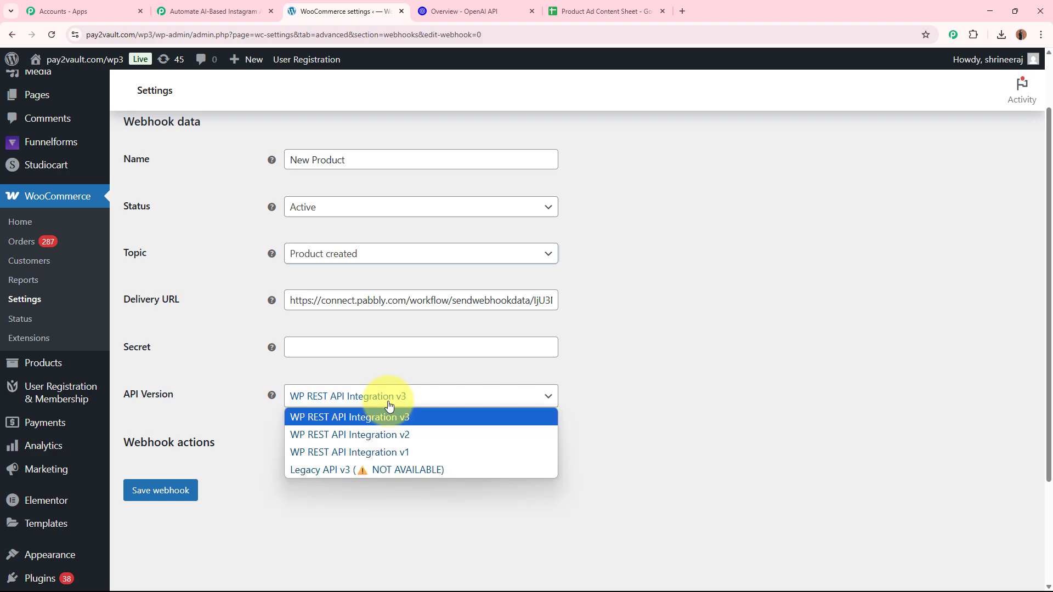
left_click(361, 420)
left_click(173, 489)
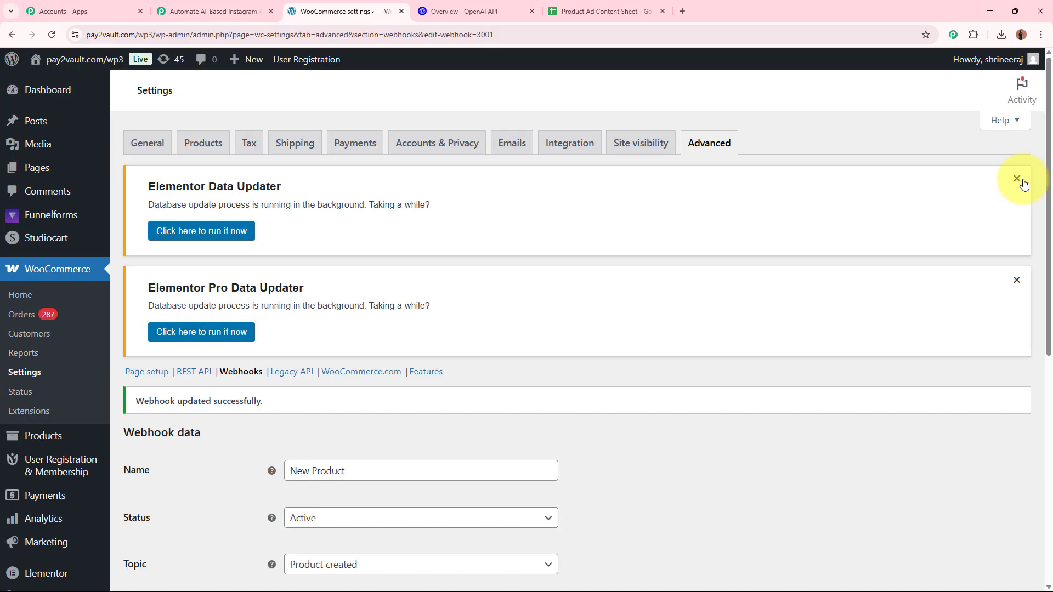
Step: Dismiss the Elementor updater notices and review the saved webhook's details
left_click(1017, 178)
left_click(1017, 178)
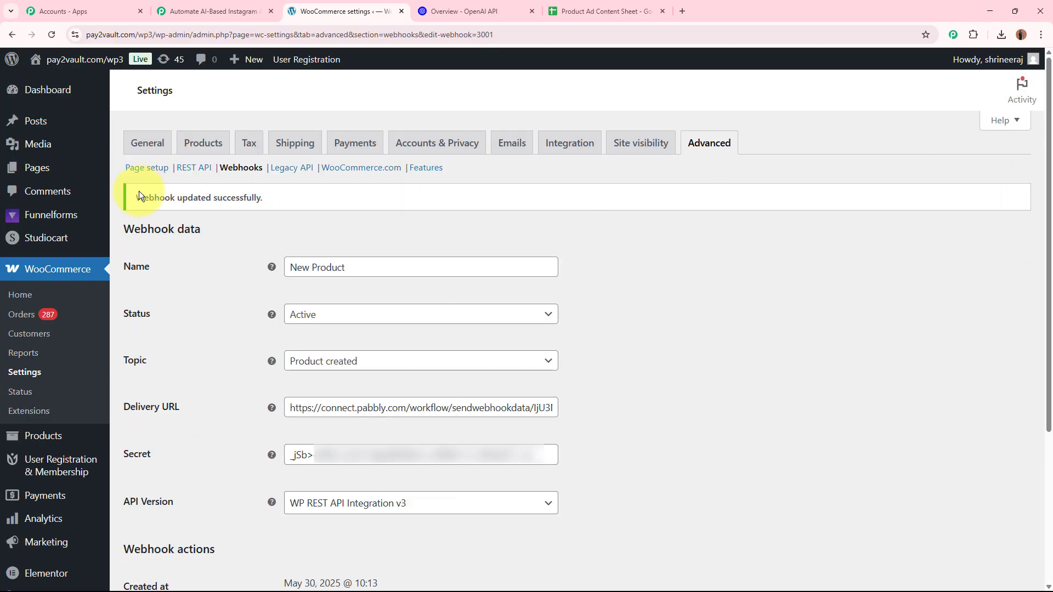
left_click_drag(139, 196, 360, 206)
left_click(363, 205)
scroll(363, 205, "down", 4)
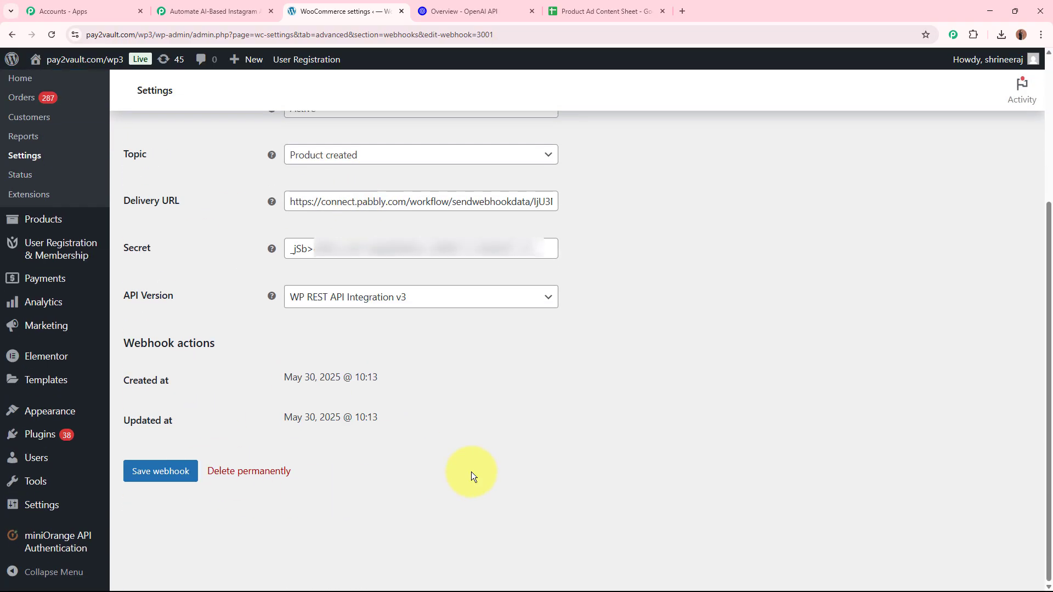
scroll(482, 464, "up", 4)
Step: Switch to Pabbly Connect and check the response received by the WooCommerce trigger
left_click(214, 11)
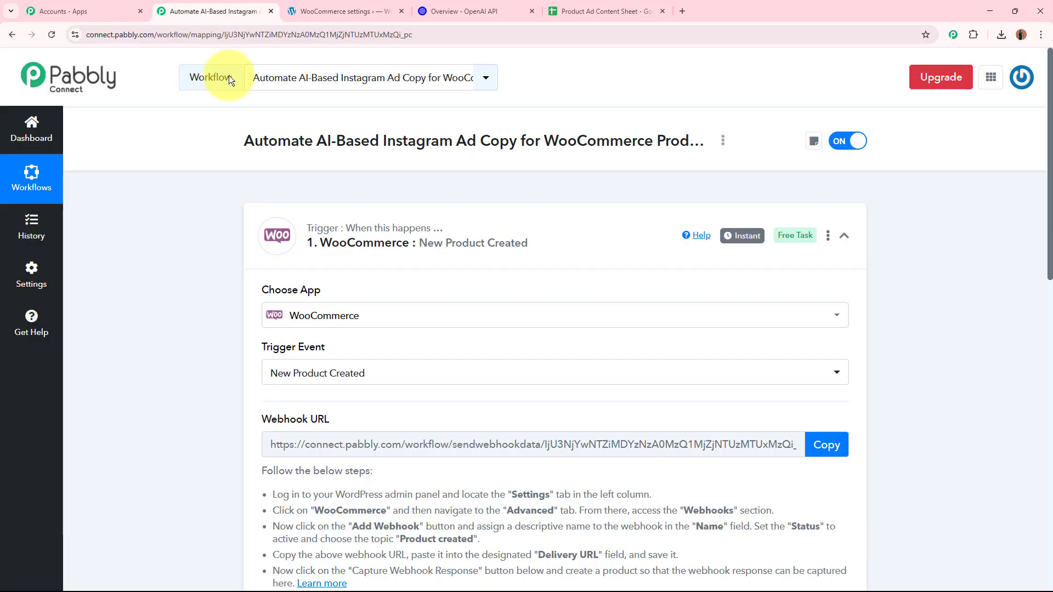
scroll(219, 275, "down", 8)
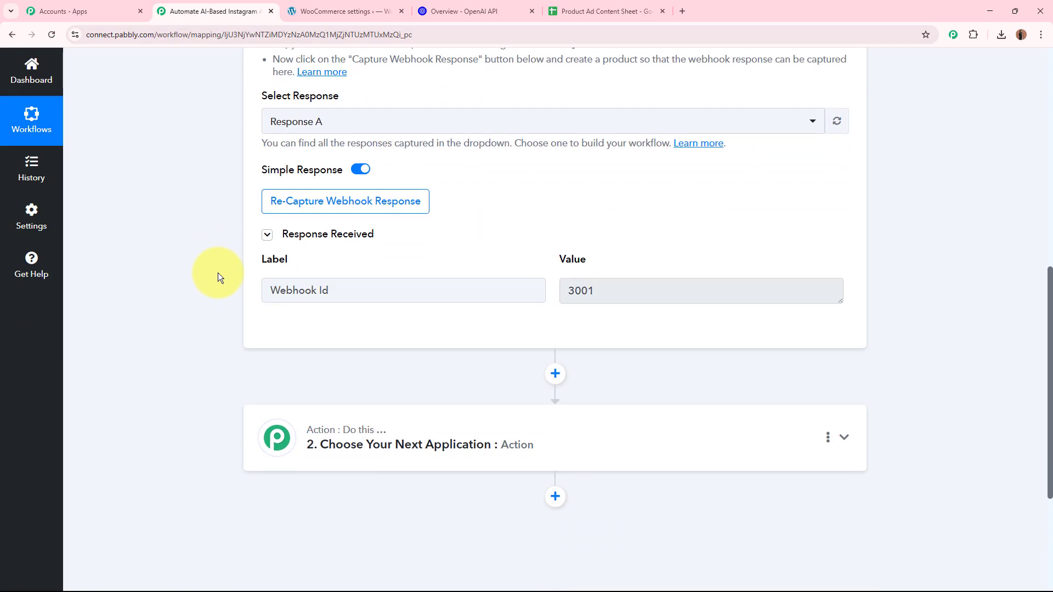
triple_click(267, 296)
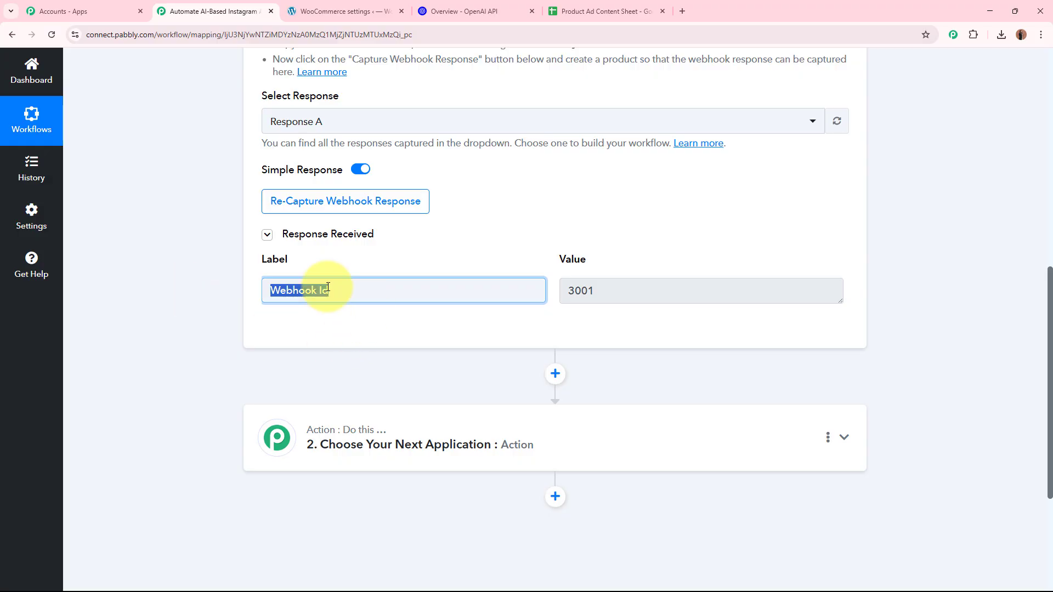
left_click(176, 265)
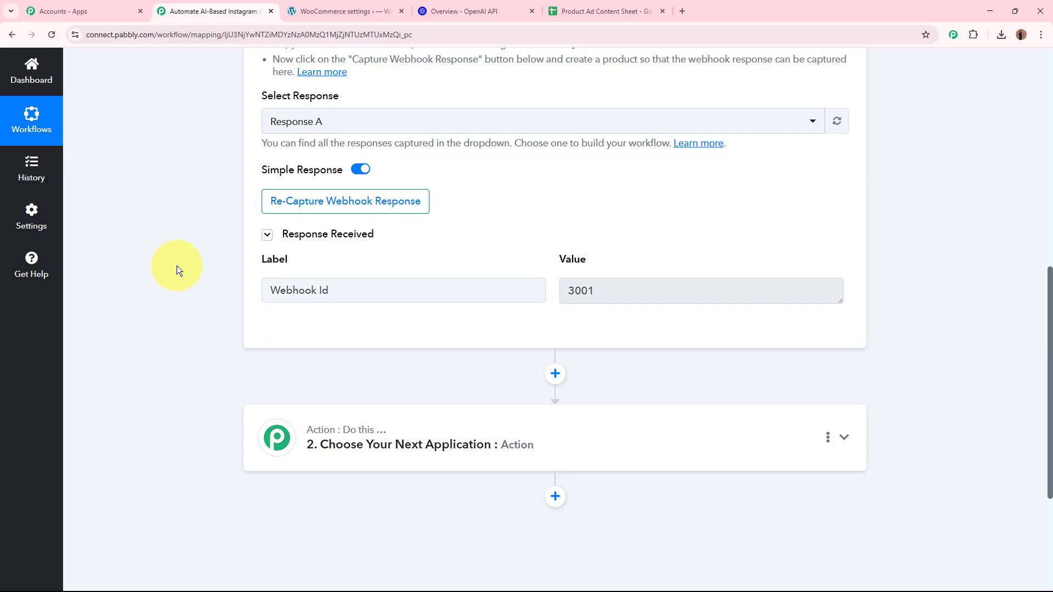
Step: Start re-capturing the webhook response for the WooCommerce trigger and look over the trigger's setup
left_click(387, 201)
left_click(488, 395)
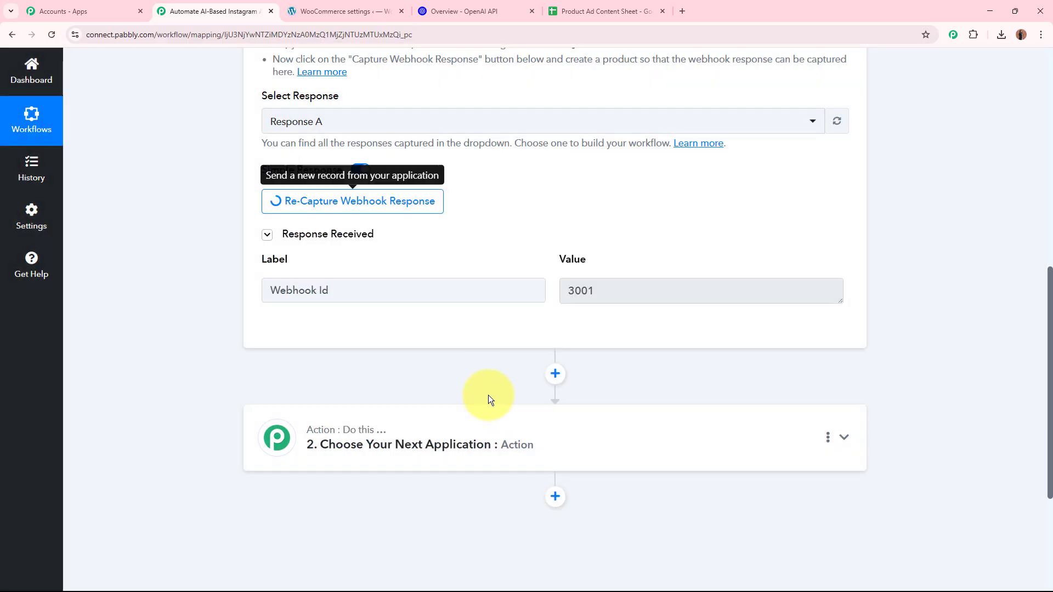
scroll(345, 208, "up", 10)
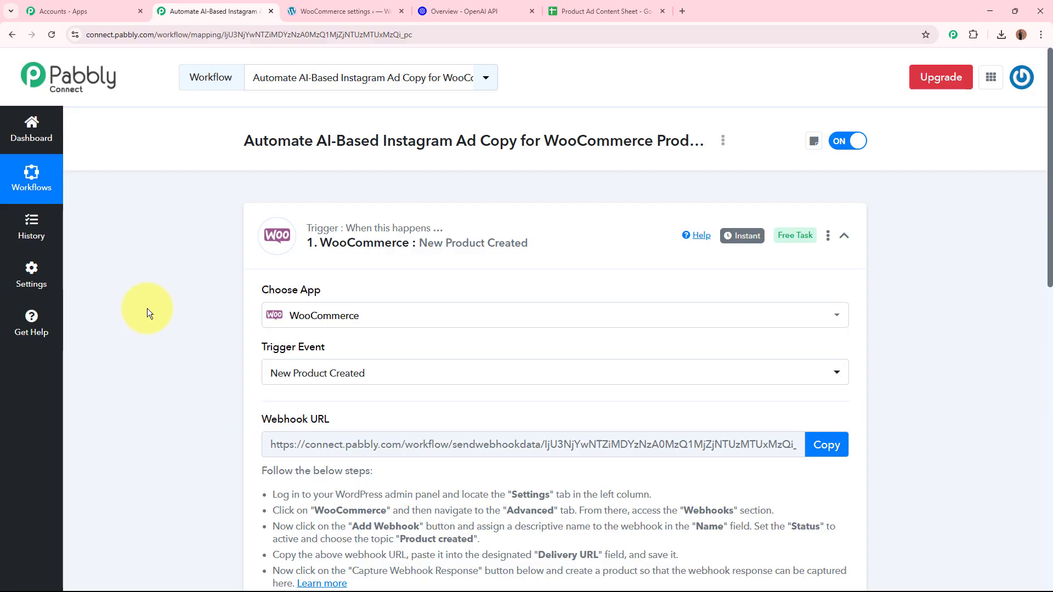
scroll(148, 307, "down", 8)
scroll(351, 268, "up", 8)
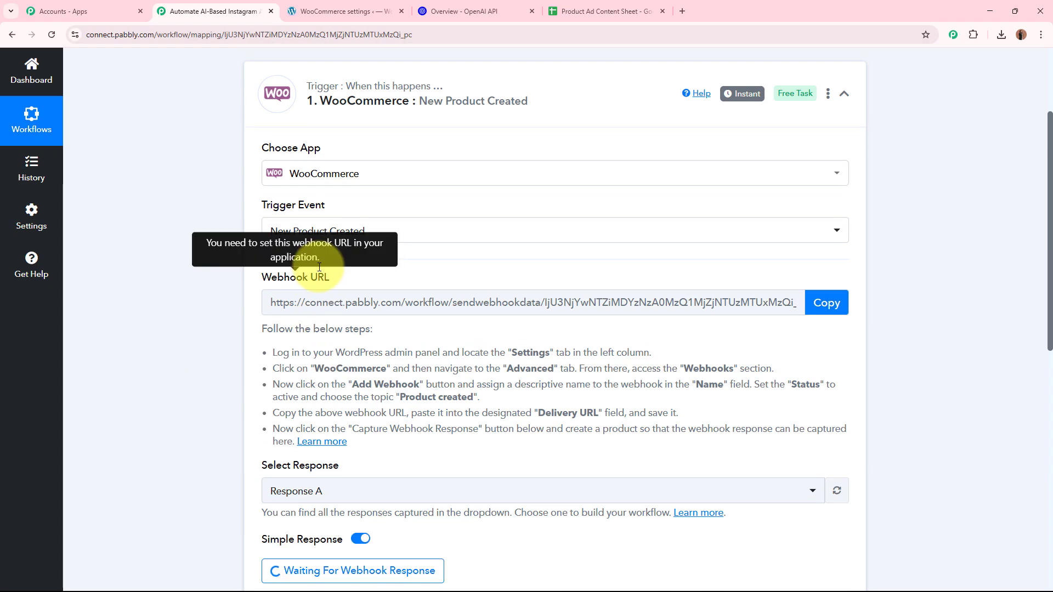
Step: Switch to the WordPress admin and start a new product named Orange Summer Dress
left_click(323, 11)
mouse_move(61, 437)
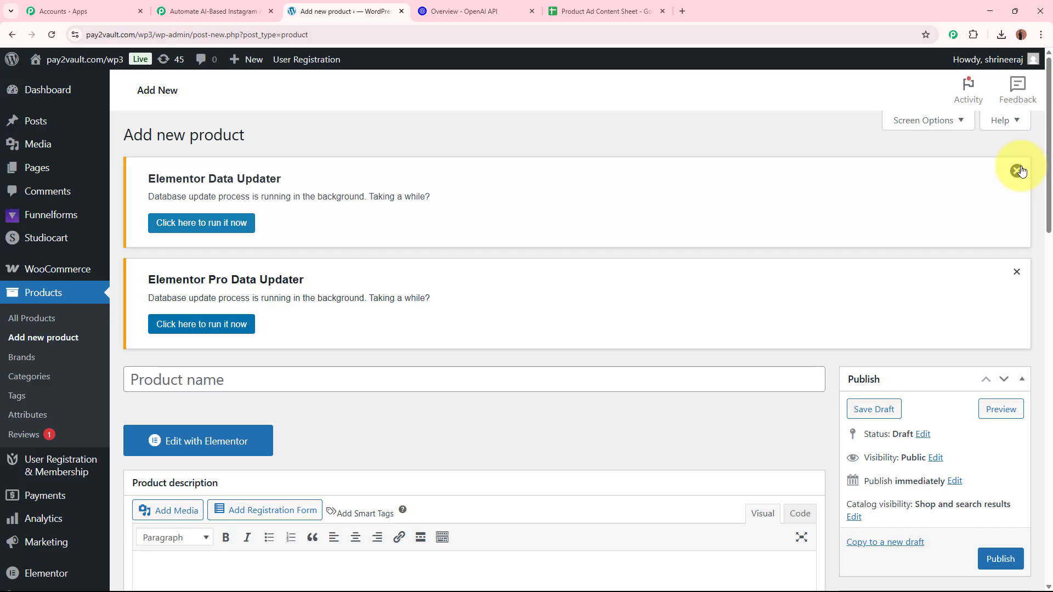
left_click(1018, 171)
left_click(211, 167)
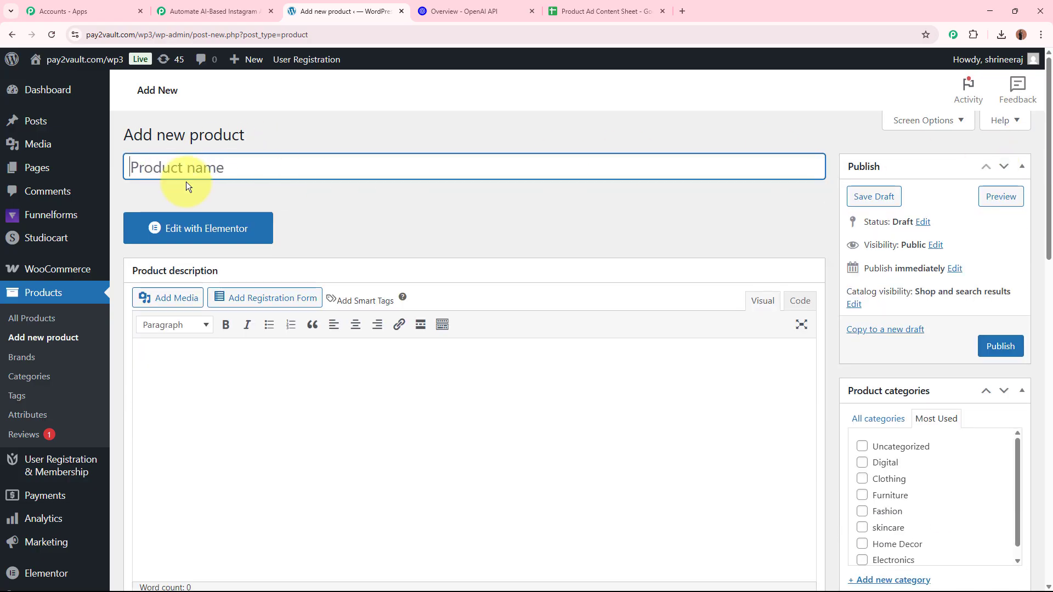
type("Orange Summer Dress")
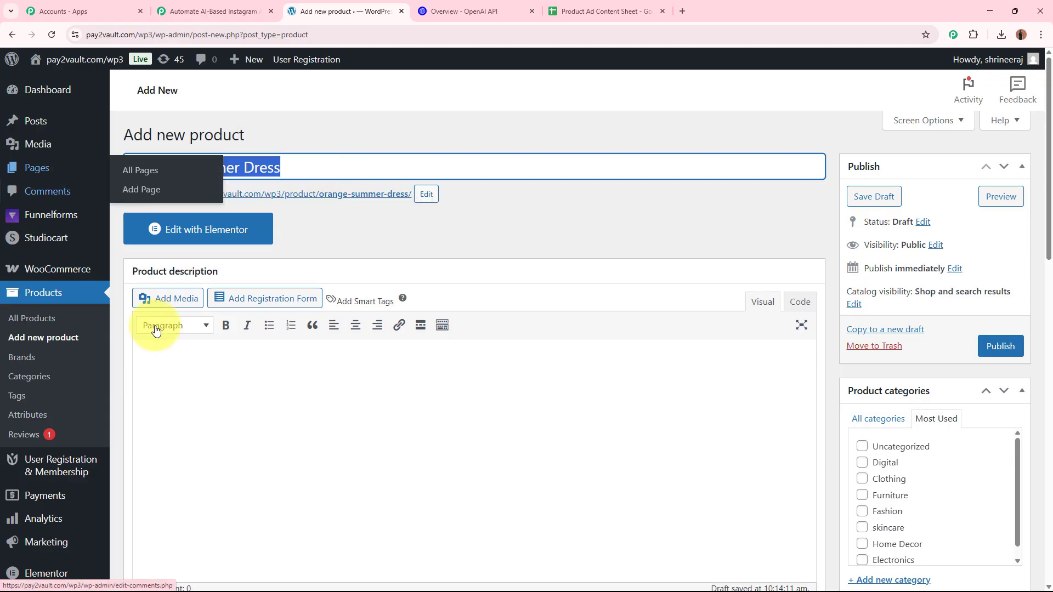
Step: Write a product description presenting the Orange Summer Dress as breathable cotton with a relaxed fit and ruffled sleeves for sunny days and casual outings
left_click(180, 388)
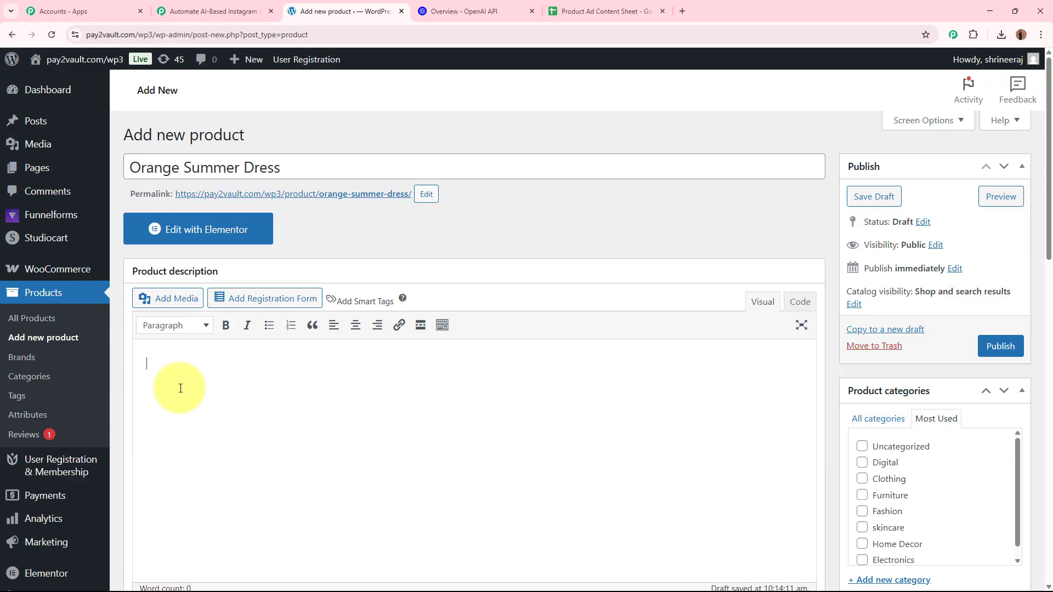
type("Stay fresh and vibrant in our Orange Summer Dress. Made from breathable cotton with a relaxed fit and ruffled sleeves, it's your go-to outfit for sunny days and casual outings.")
left_click_drag(152, 363, 716, 365)
left_click(238, 347)
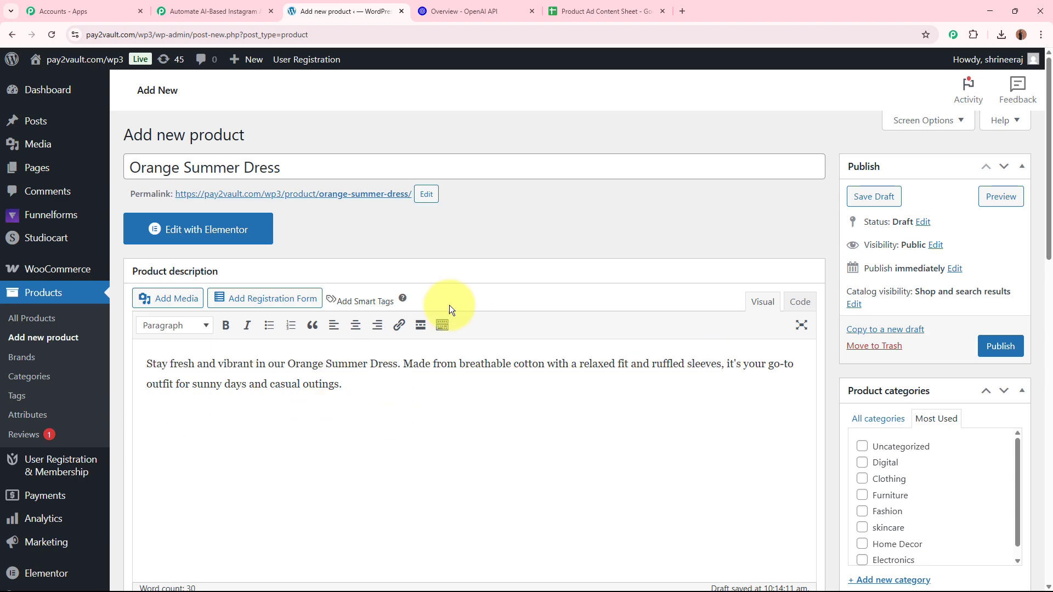
Step: Add the product tags Dress and fashion to the new product
scroll(552, 343, "down", 5)
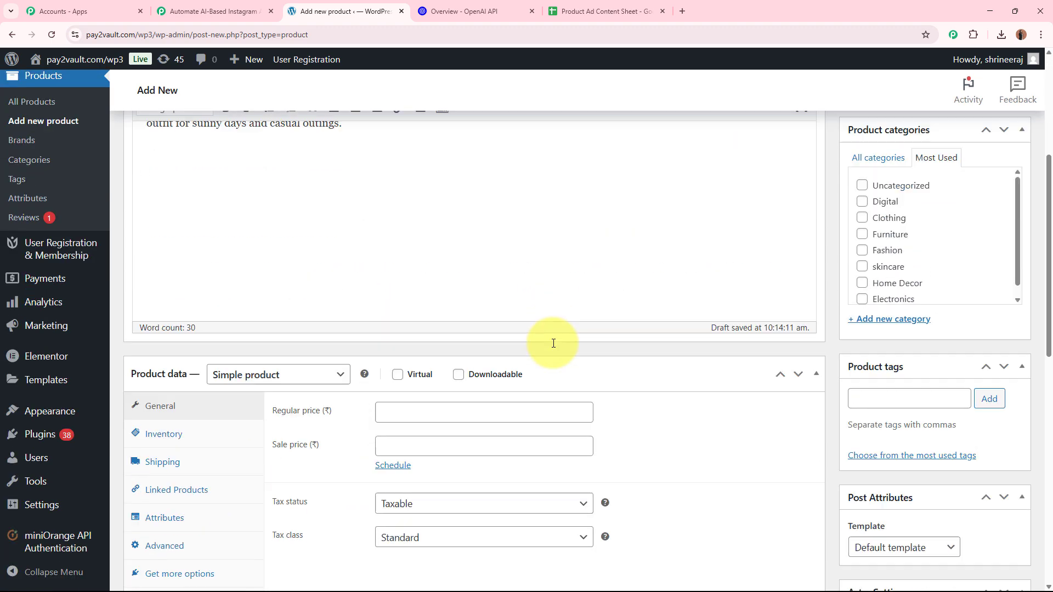
left_click(888, 371)
type("dr")
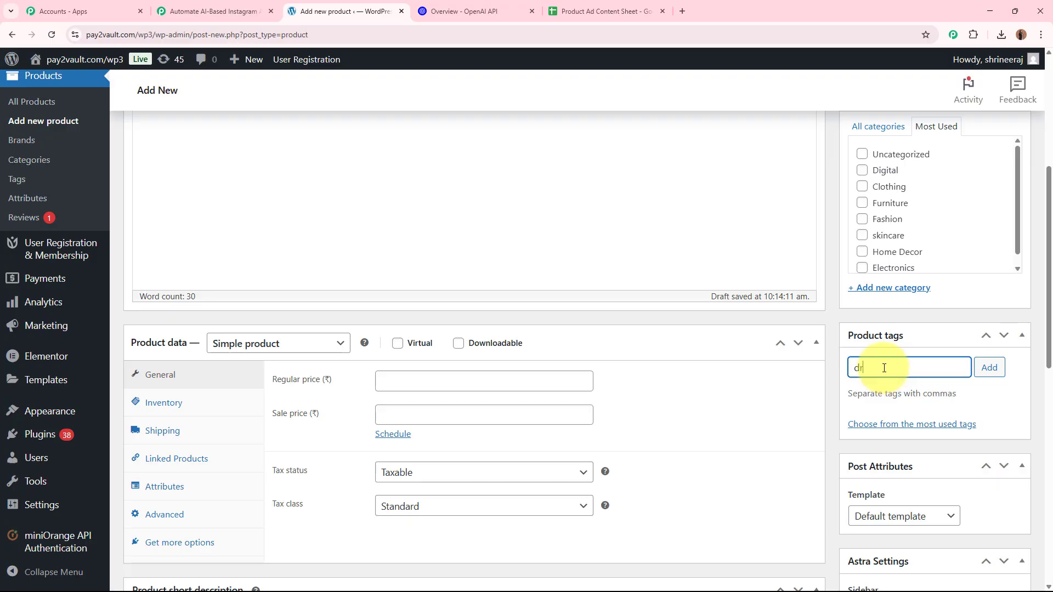
type("ess")
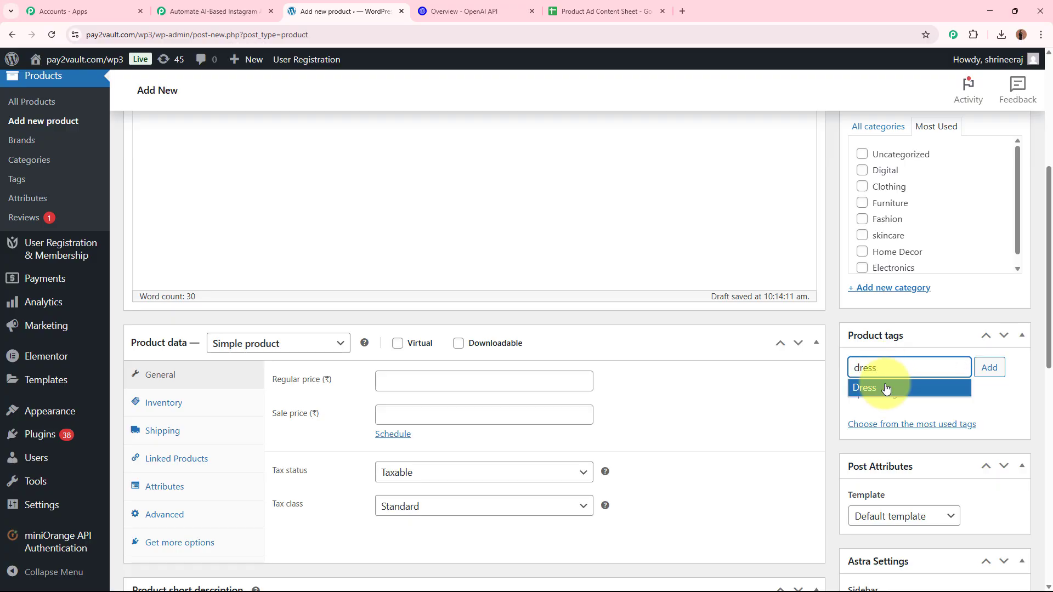
left_click(913, 386)
type("f")
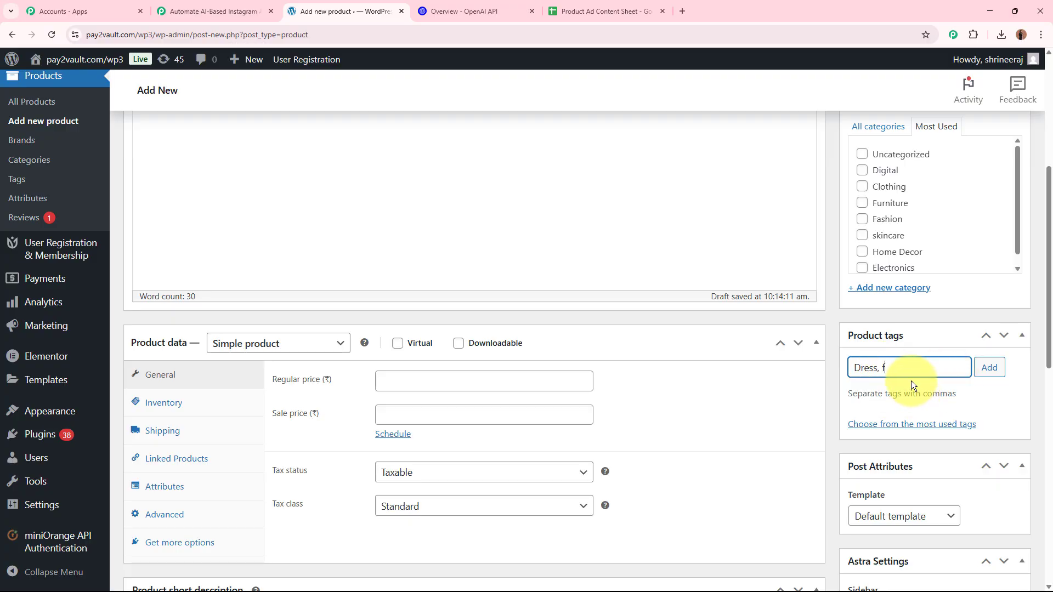
type("ash")
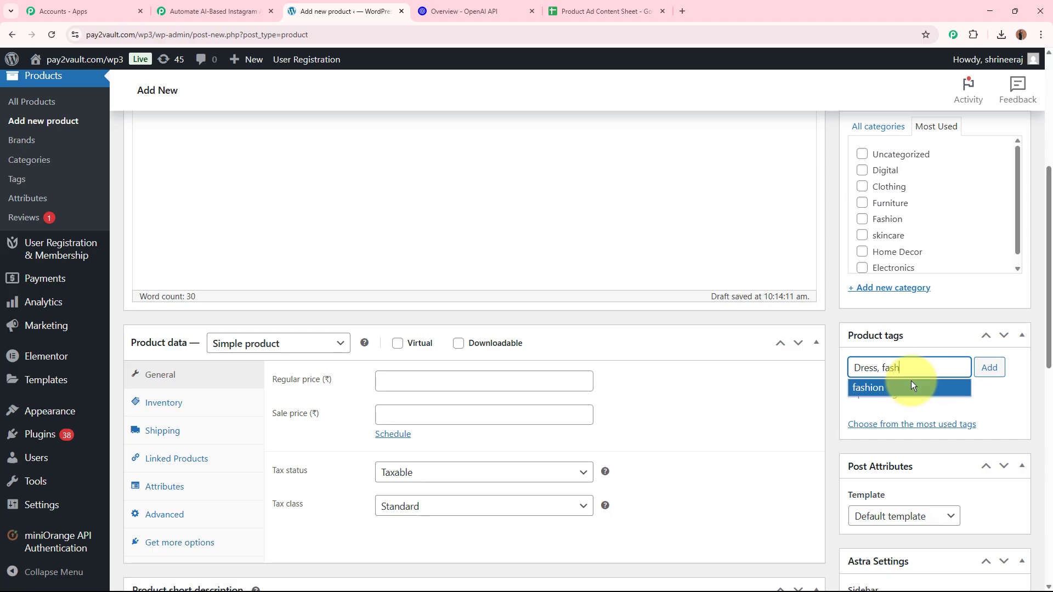
left_click(912, 386)
left_click(988, 368)
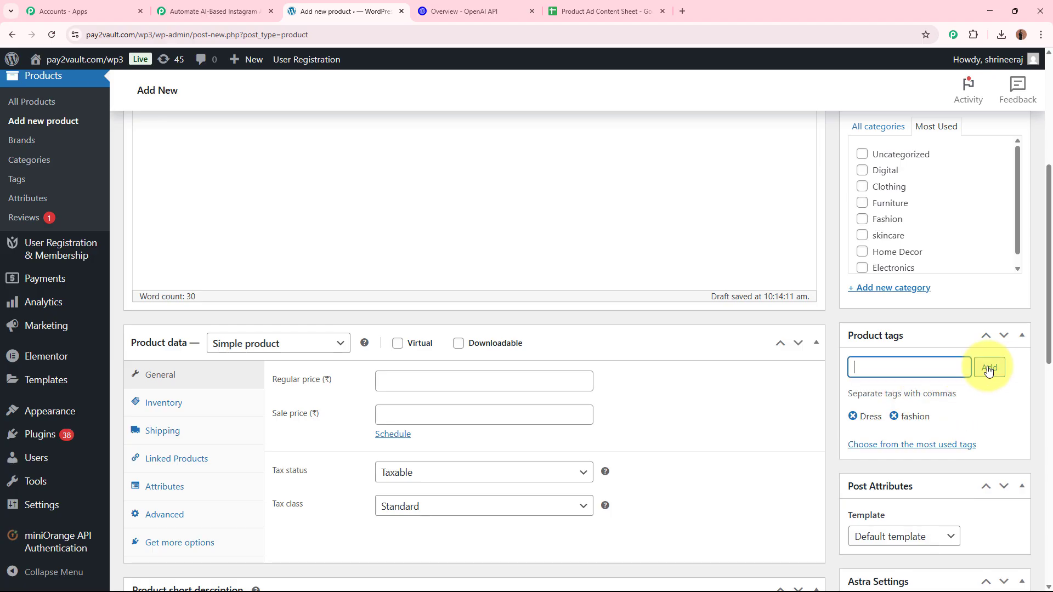
Step: Set the product's regular price to 5000 rupees
scroll(920, 386, "down", 3)
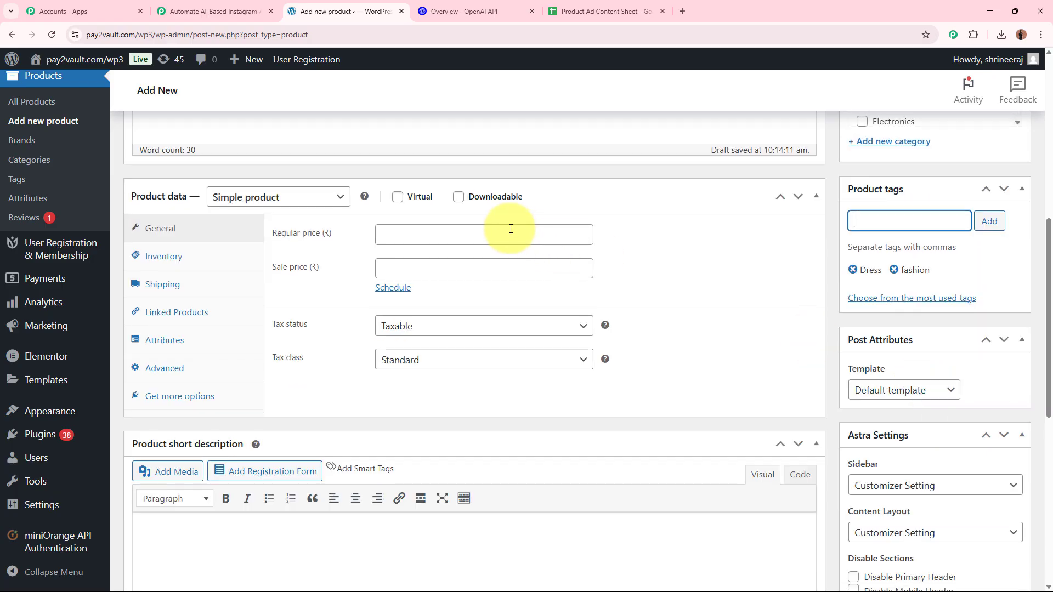
left_click(510, 228)
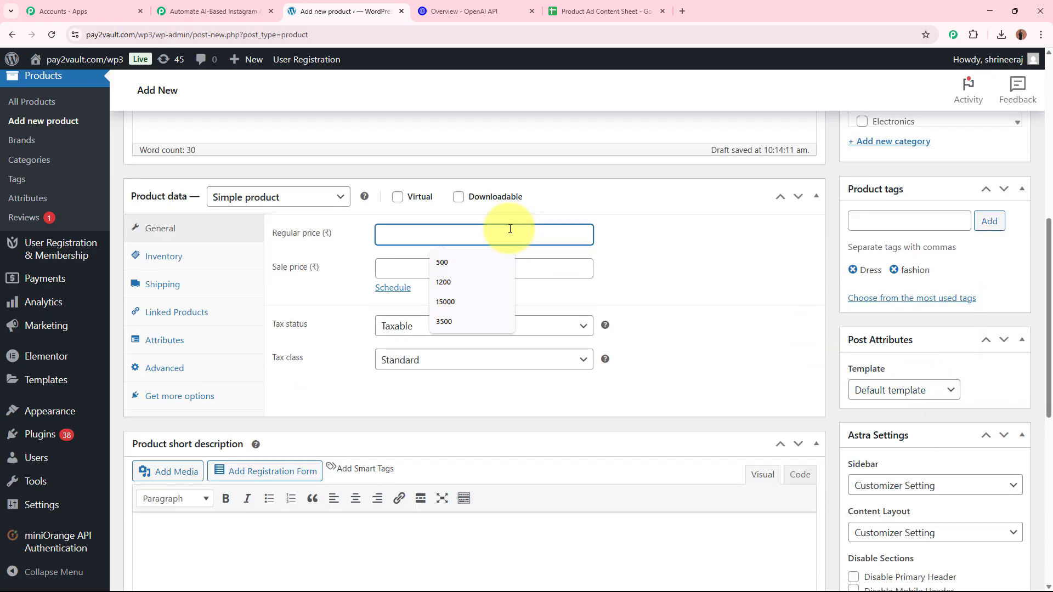
type("5000")
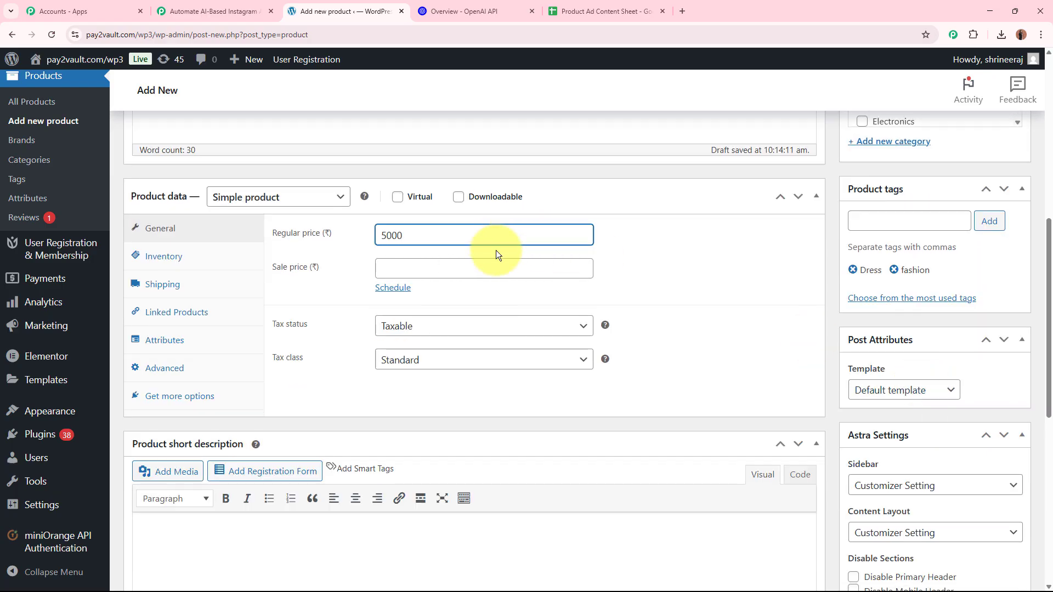
Step: Set the product's sale price to 2200 rupees
left_click(498, 264)
type("2200")
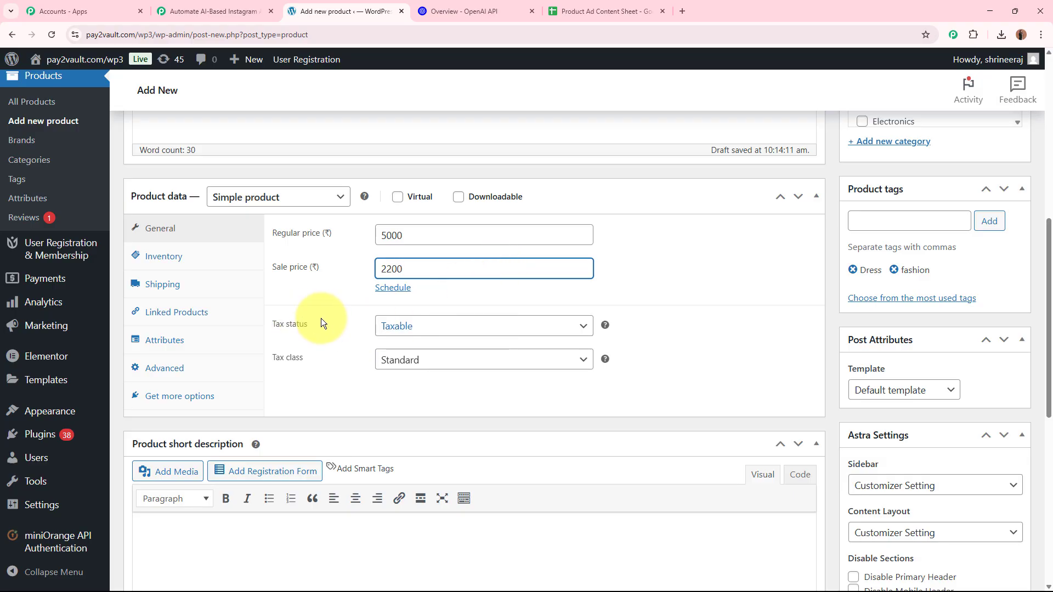
Step: Upload the image dress.jpeg from the computer and add it to the product gallery
scroll(435, 329, "down", 1)
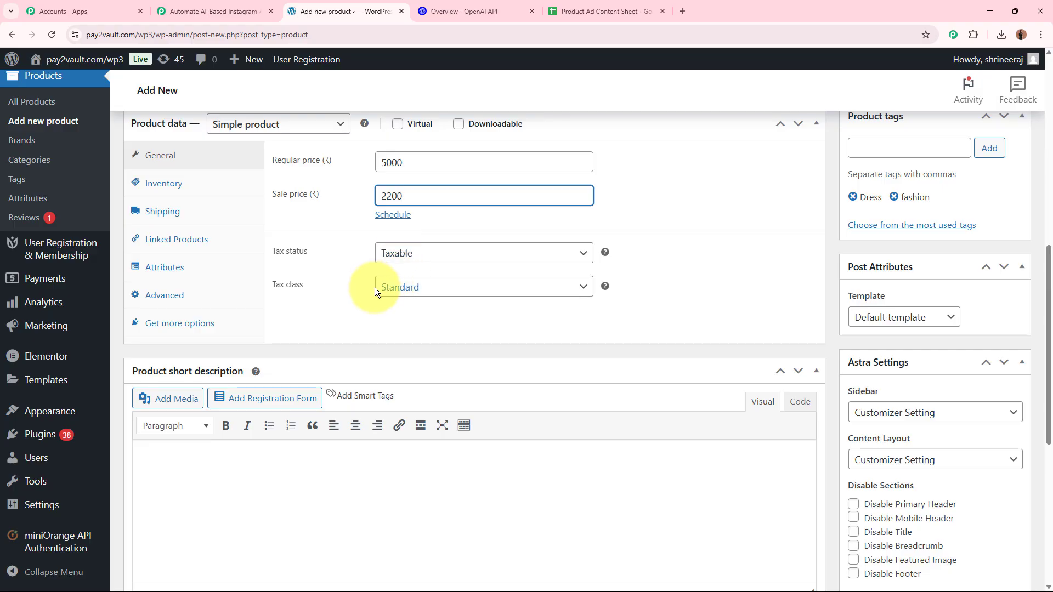
scroll(498, 313, "down", 2)
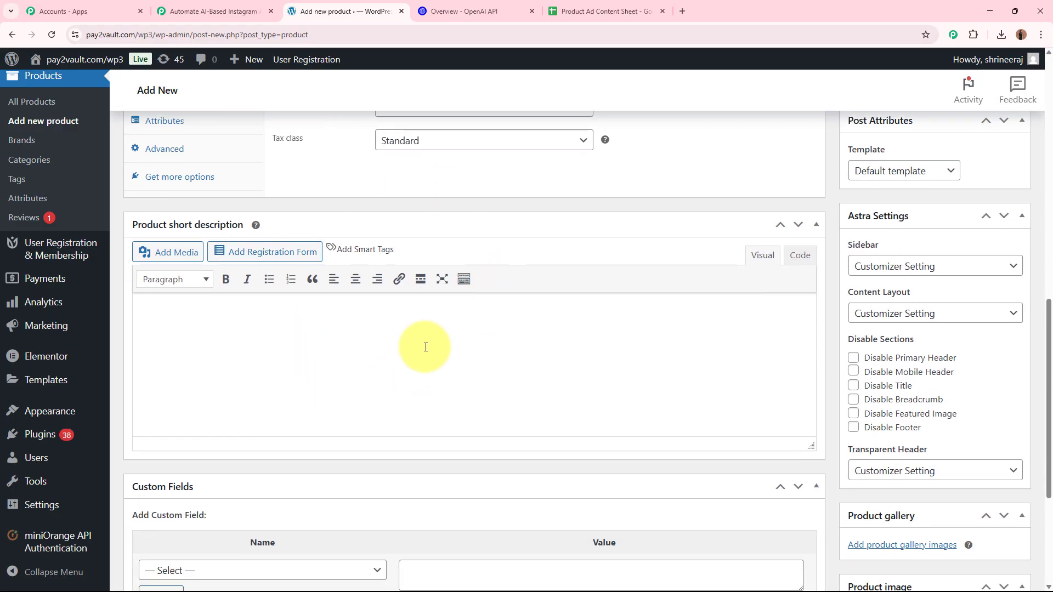
scroll(603, 334, "down", 3)
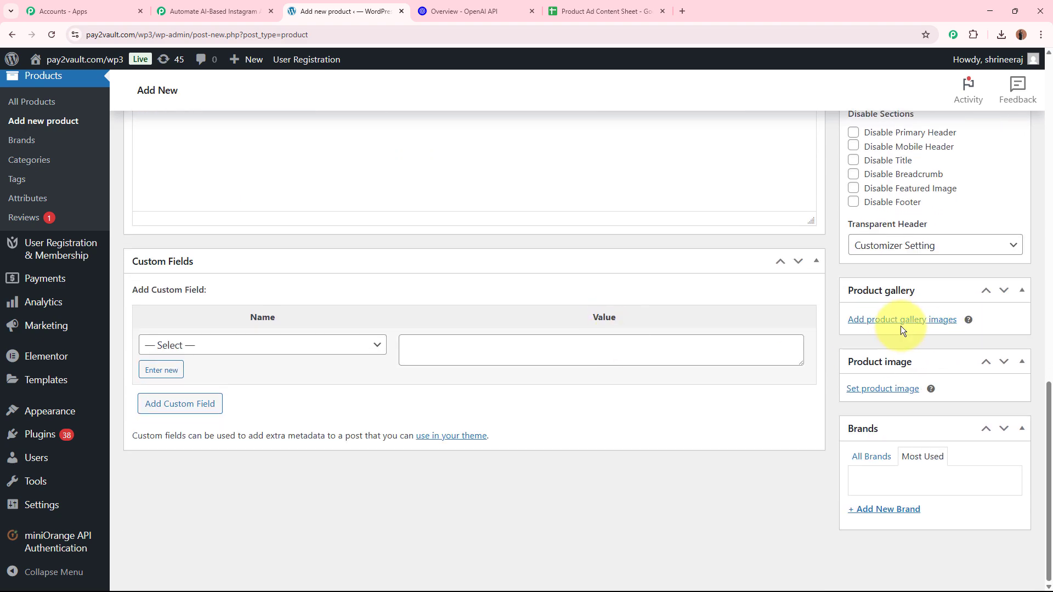
left_click(901, 326)
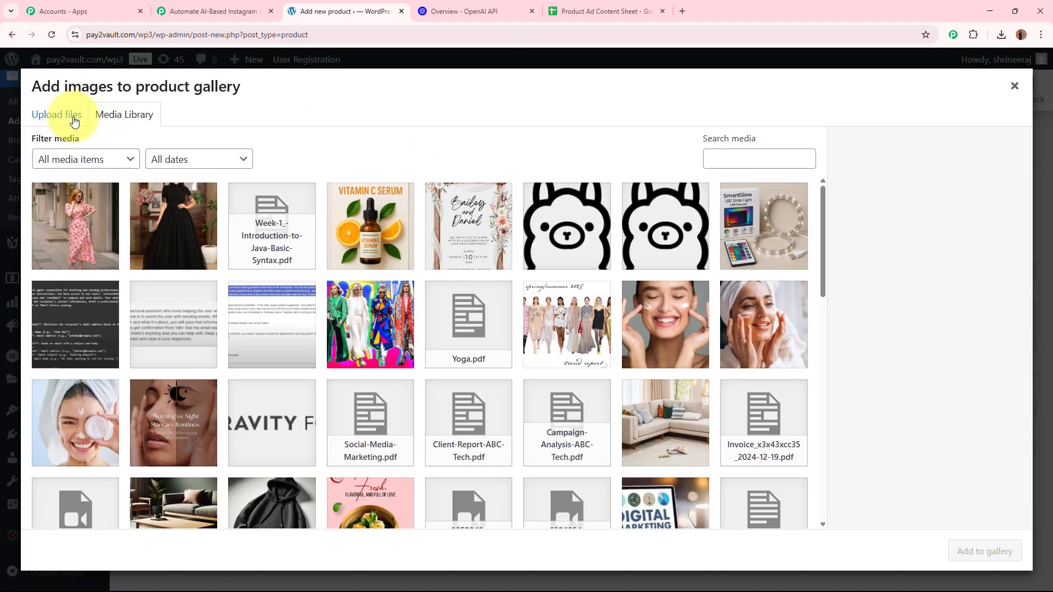
left_click(76, 121)
left_click(533, 325)
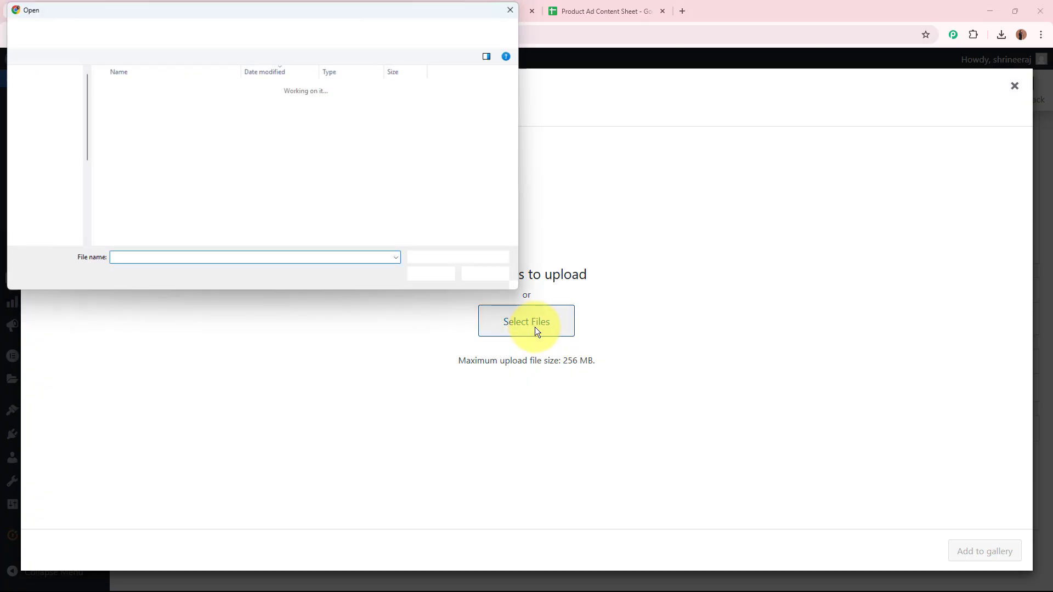
left_click(443, 276)
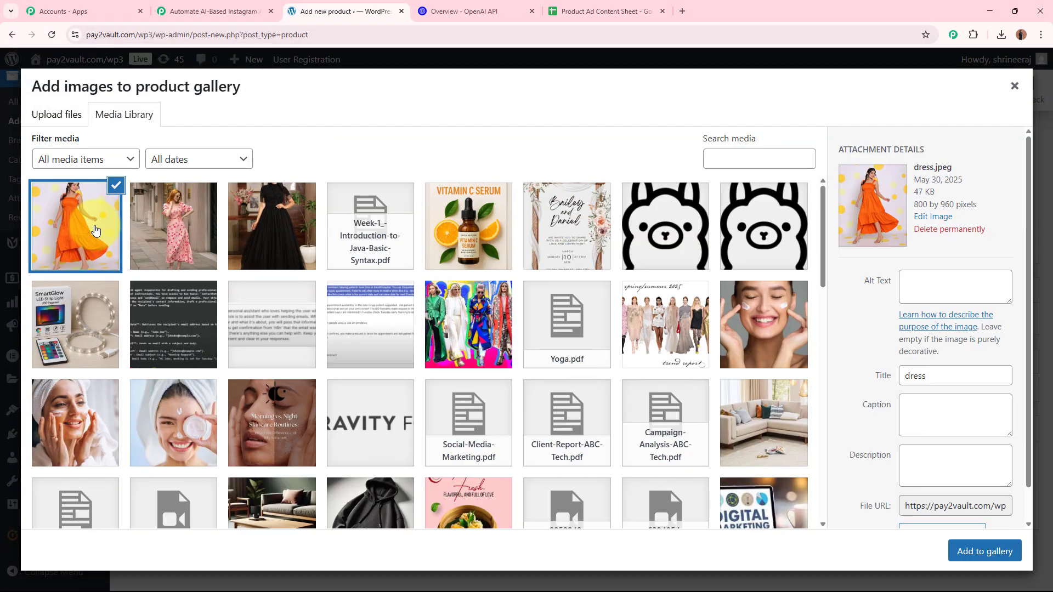
left_click(983, 551)
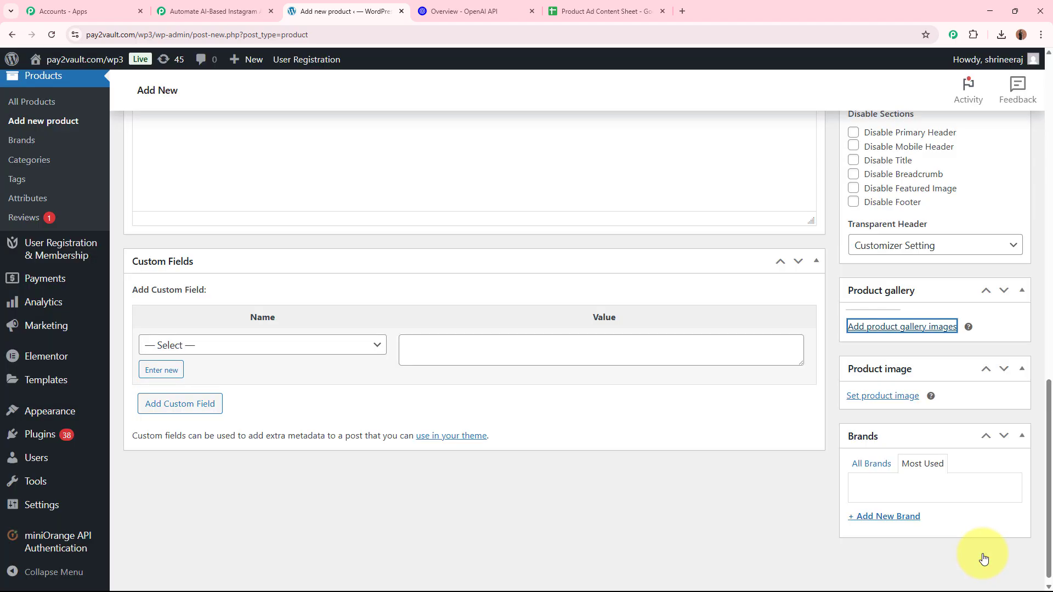
Step: Set dress.jpeg from the media library as the main product image
left_click(877, 451)
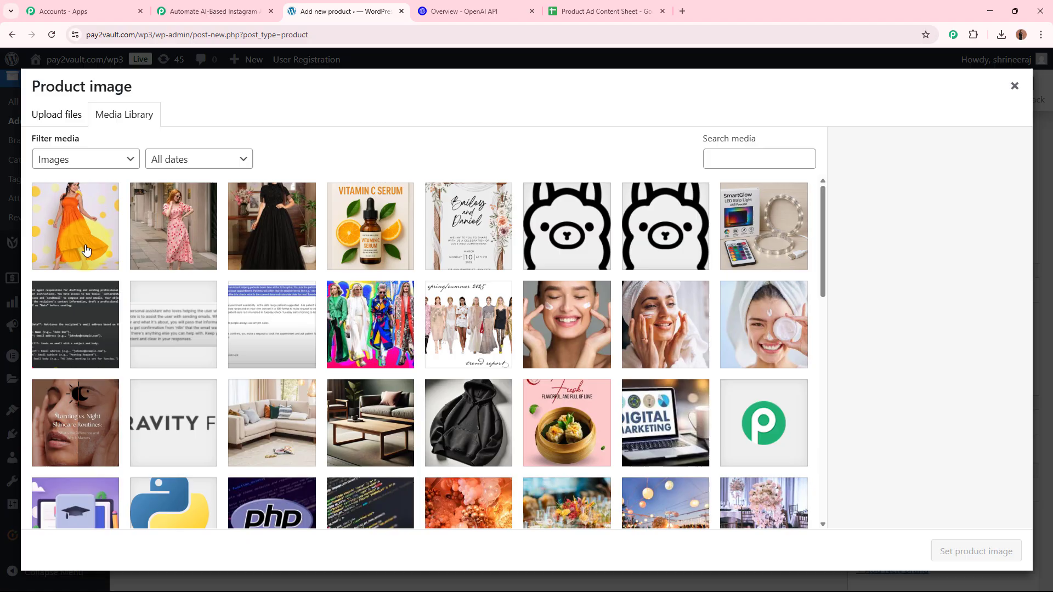
left_click(77, 228)
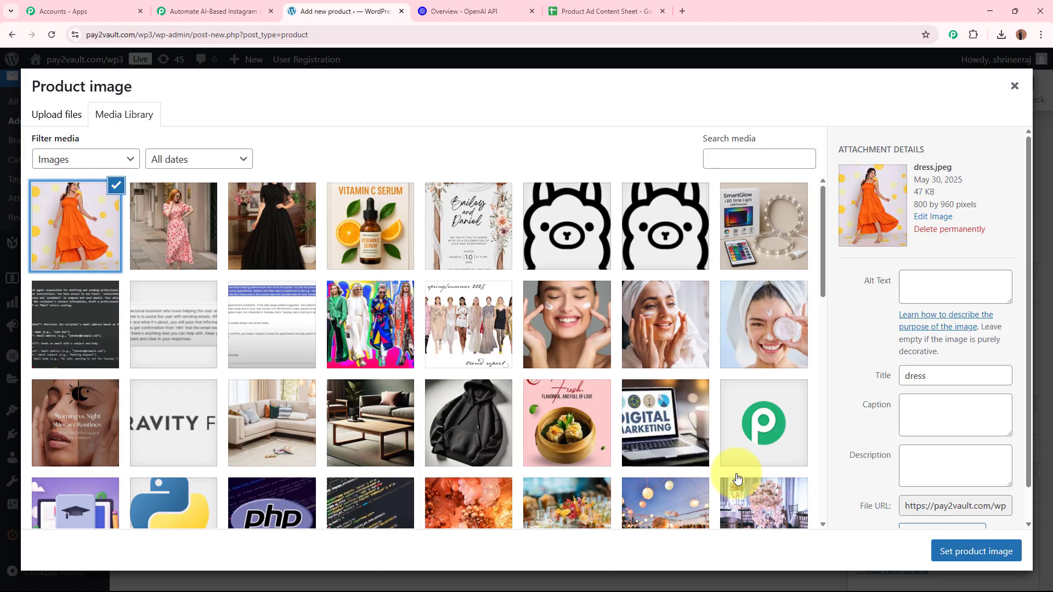
left_click(1016, 551)
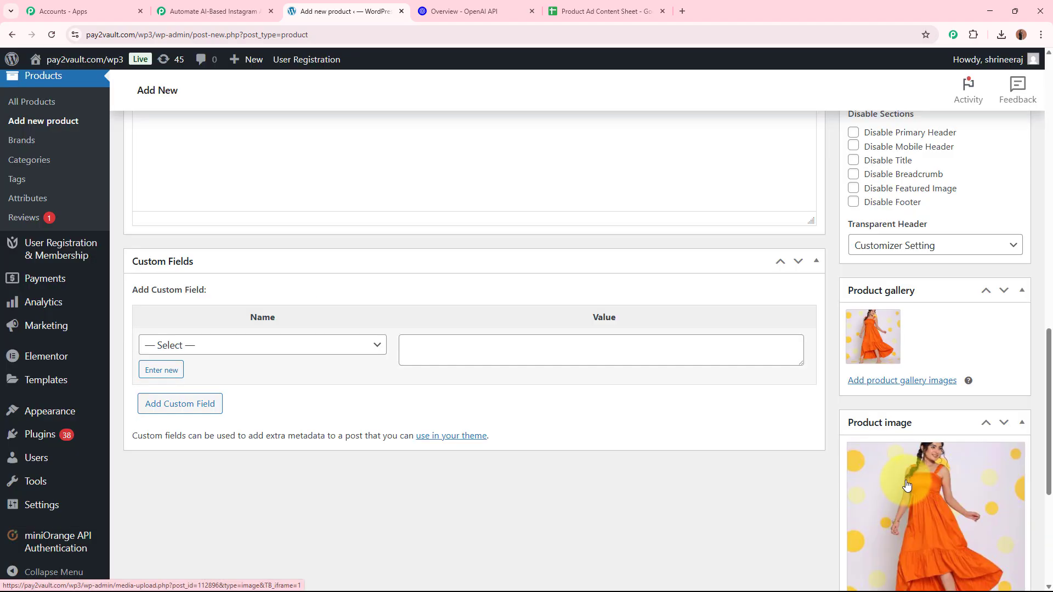
Step: Enter 500 as the product's SKU in the inventory data
scroll(904, 481, "down", 4)
scroll(903, 480, "up", 12)
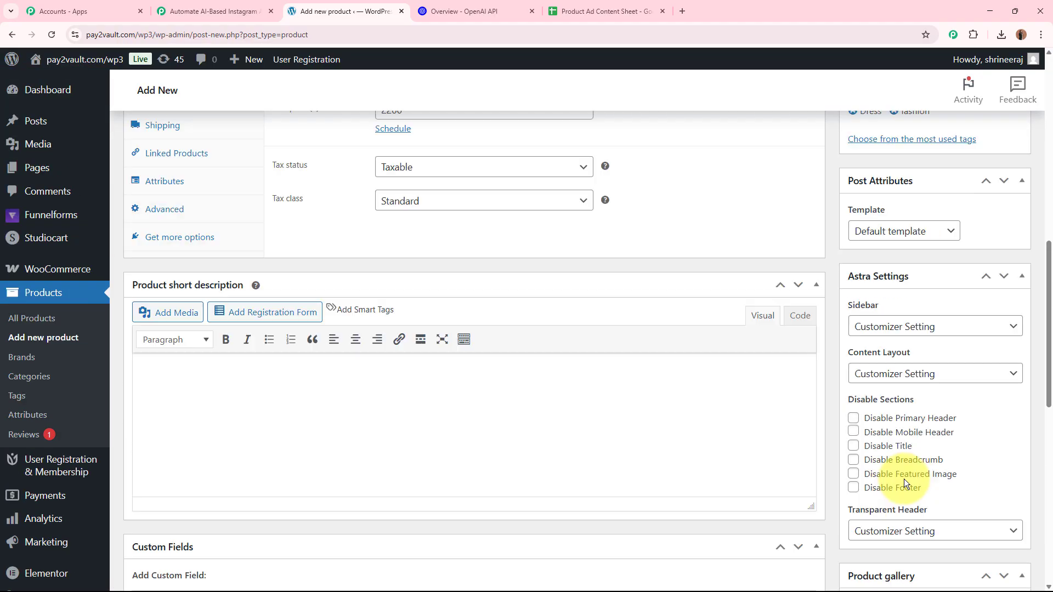
left_click(197, 404)
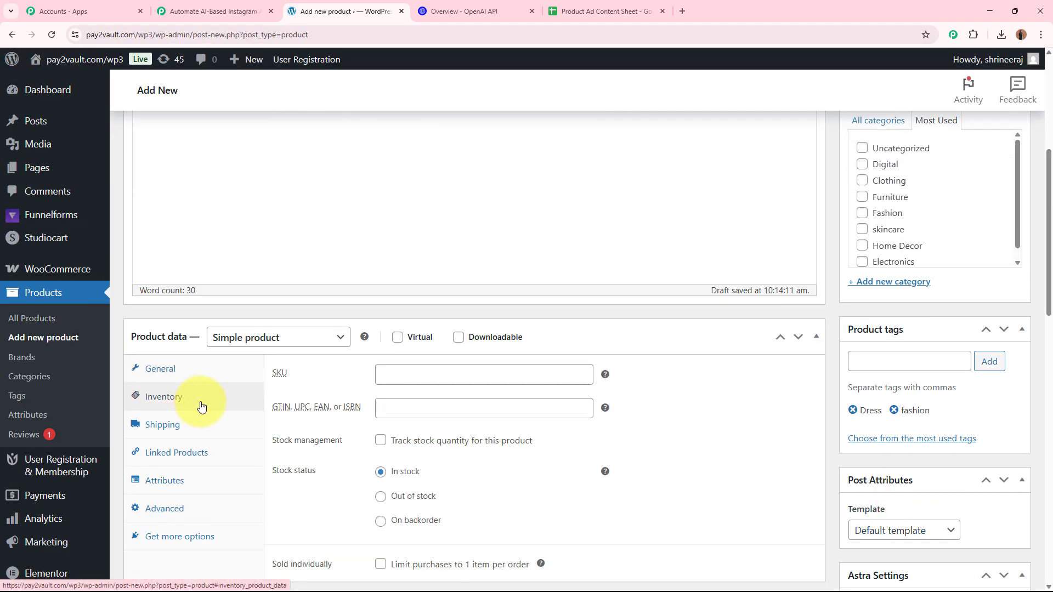
left_click(436, 378)
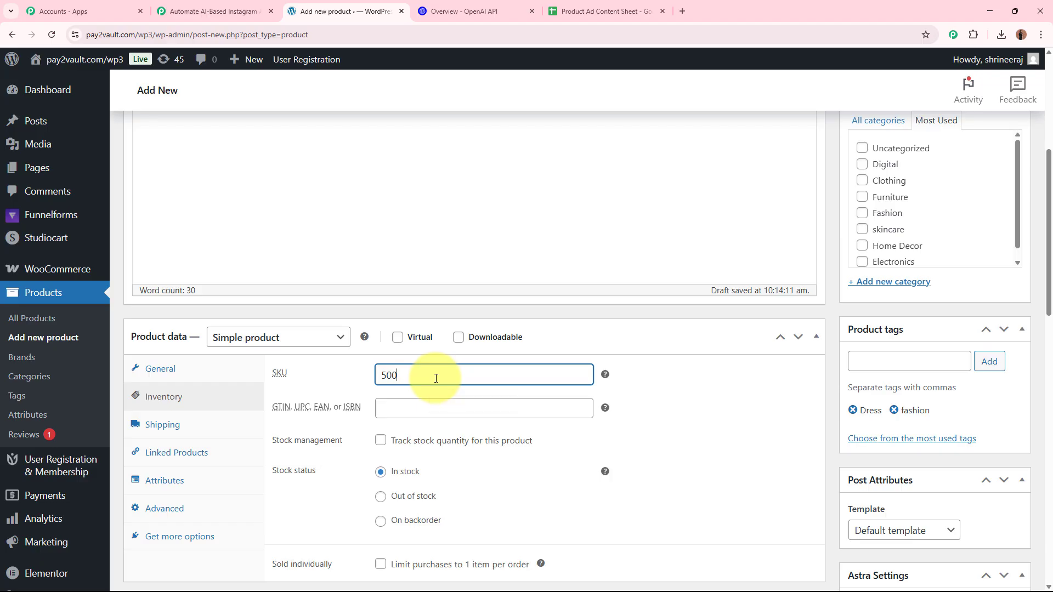
left_click(671, 418)
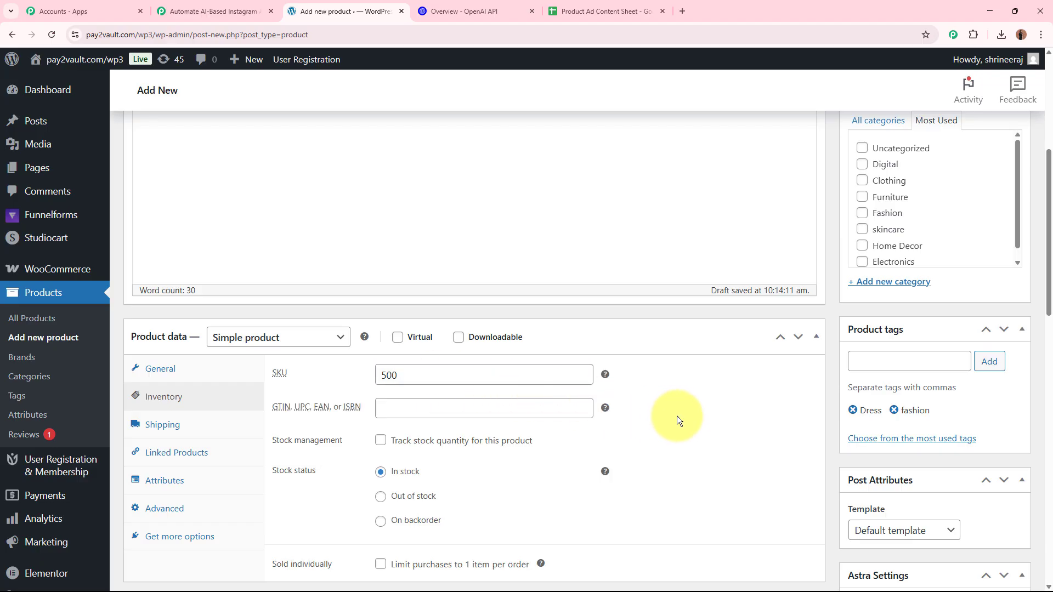
Step: Assign the product to the Clothing category and publish it
scroll(677, 416, "up", 3)
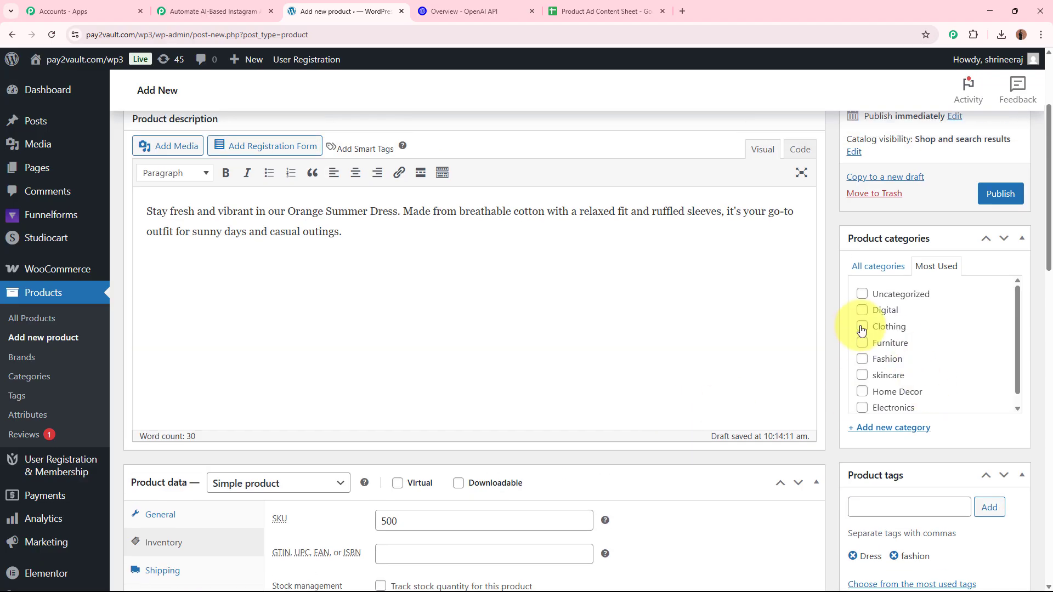
left_click(860, 328)
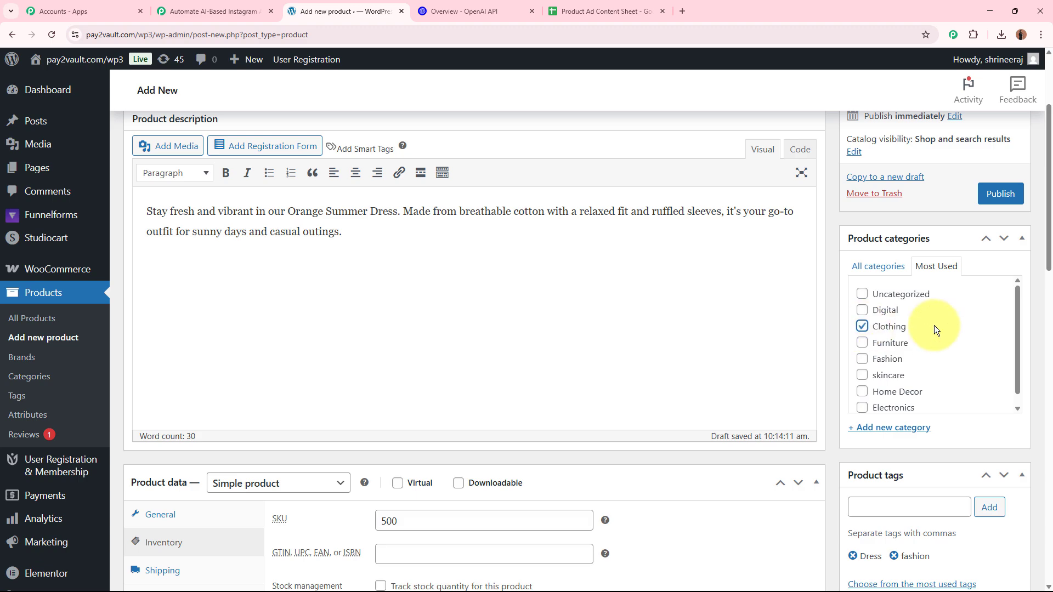
scroll(631, 328, "up", 3)
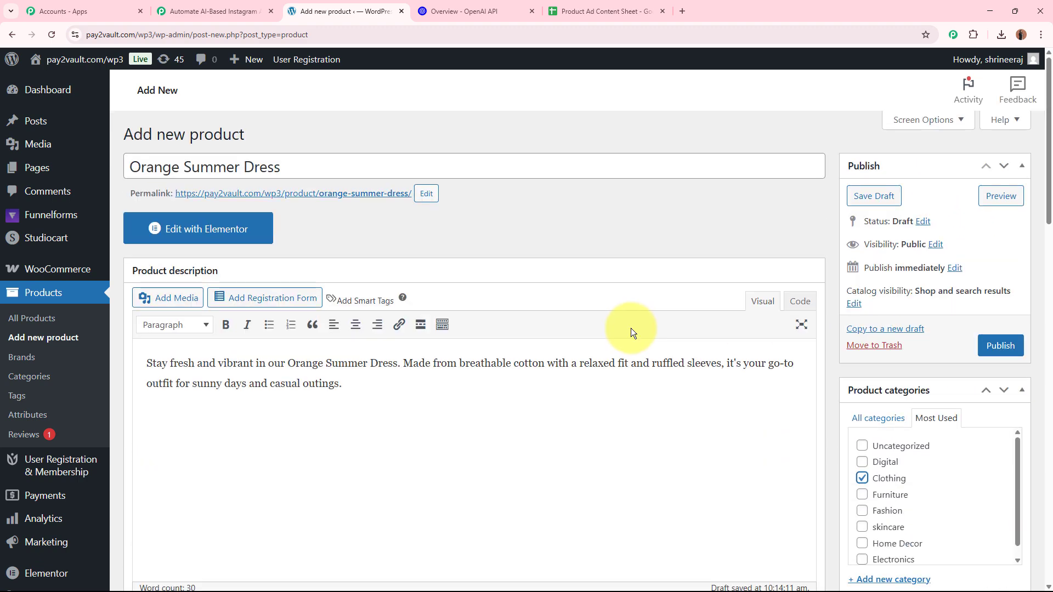
scroll(631, 328, "down", 12)
scroll(630, 328, "up", 7)
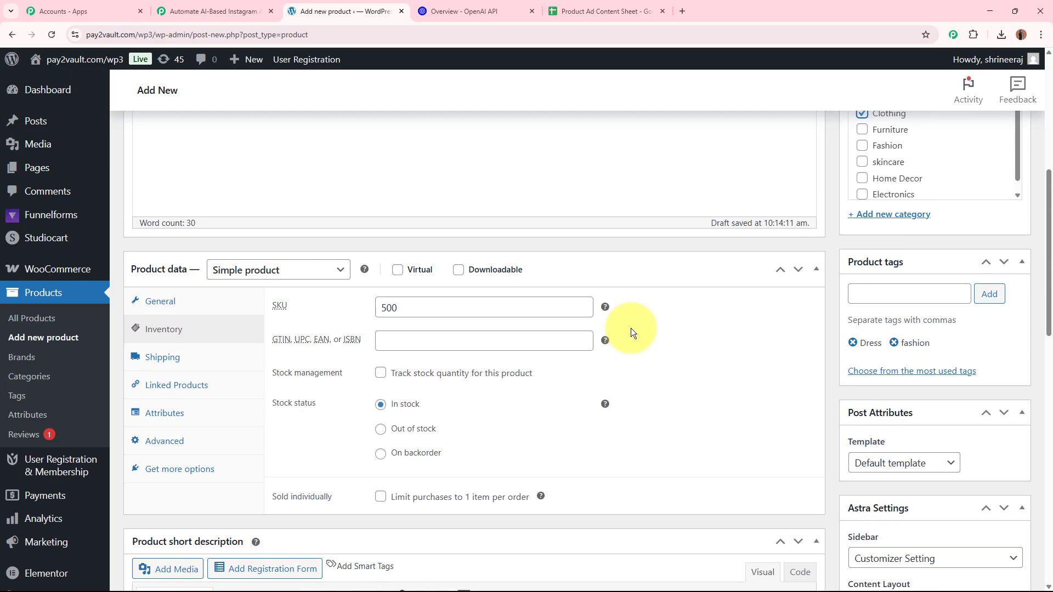
scroll(630, 328, "up", 7)
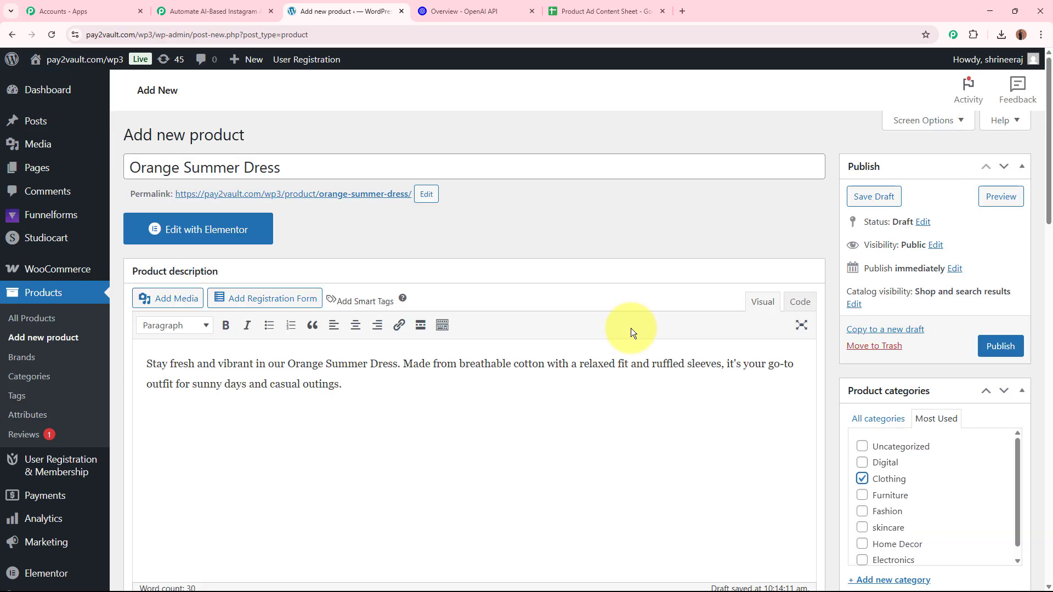
left_click(998, 348)
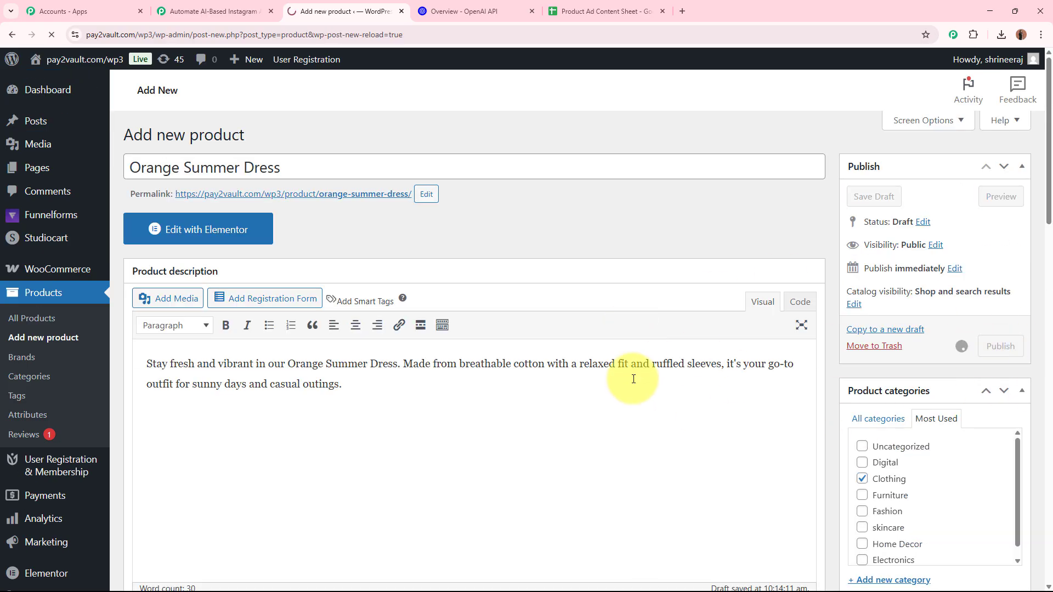
left_click_drag(136, 174, 211, 172)
left_click(403, 198)
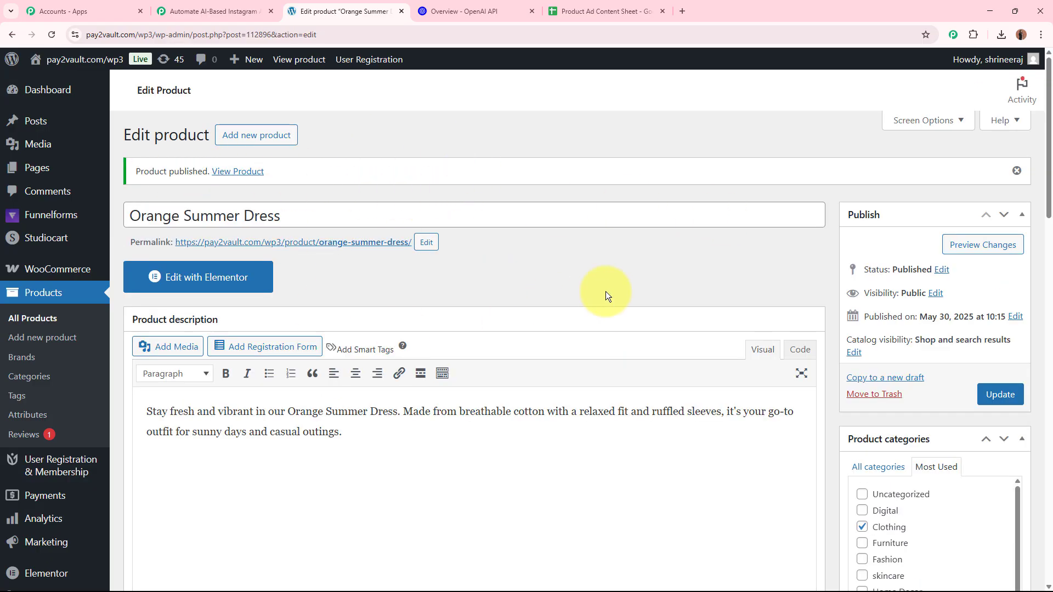
Step: Open the published product's permalink in a new tab, check its name and prices on the store page, and close it
right_click(327, 242)
left_click(378, 255)
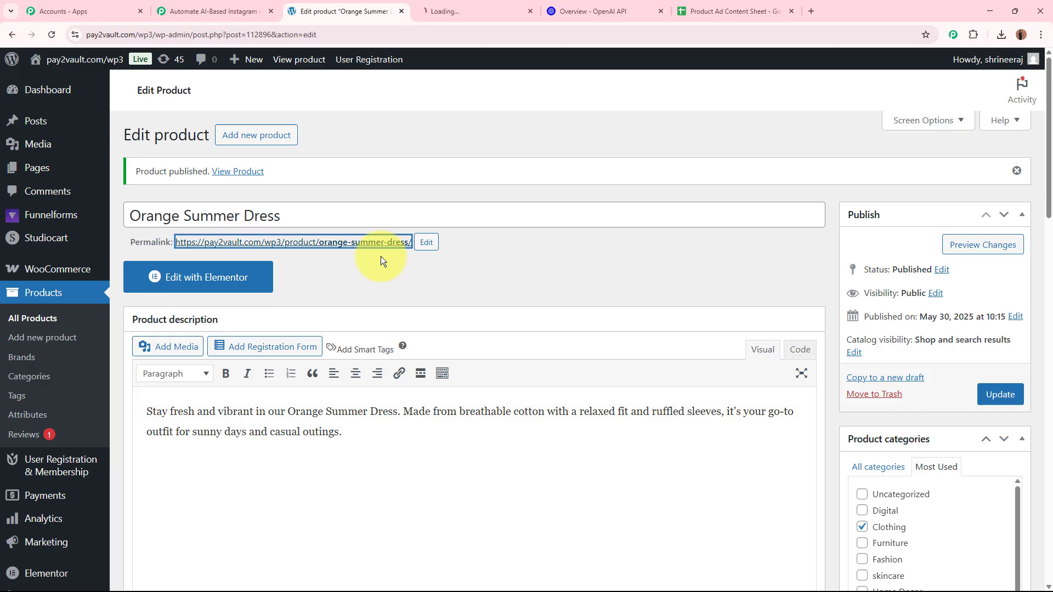
left_click(477, 11)
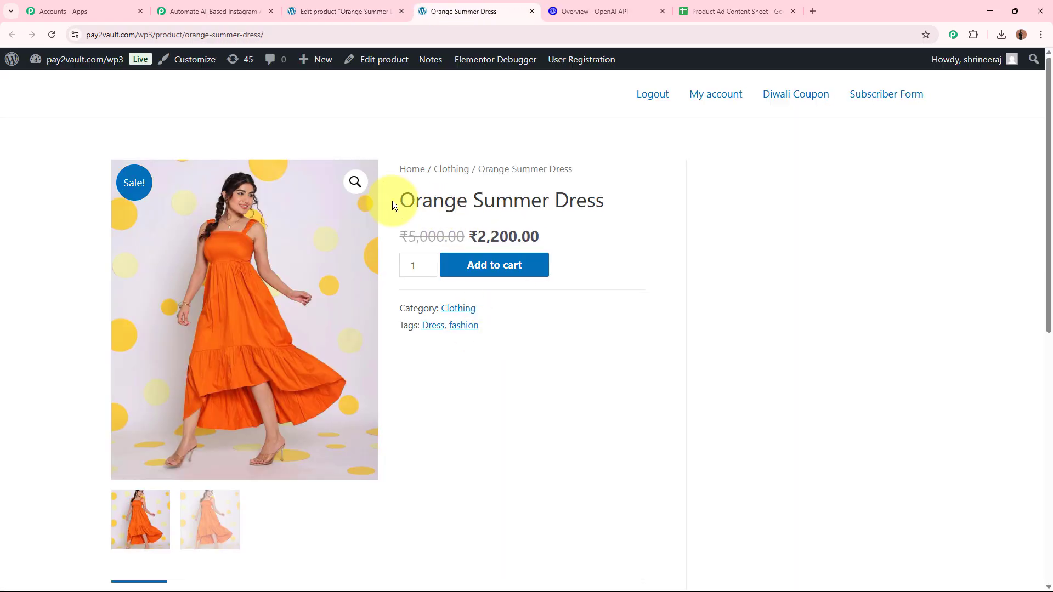
left_click_drag(393, 201, 595, 204)
left_click(572, 233)
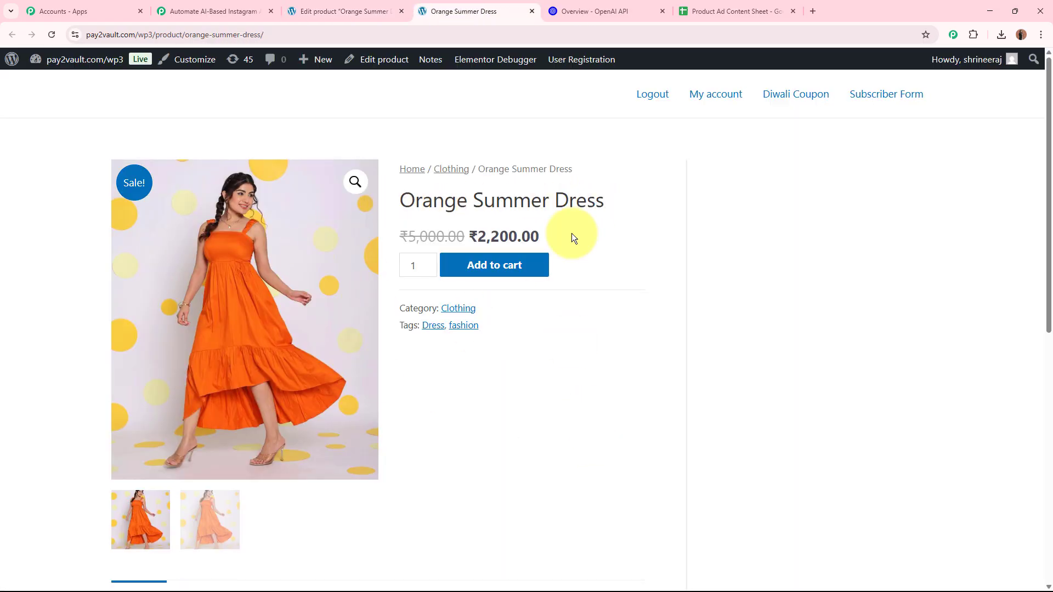
left_click(533, 11)
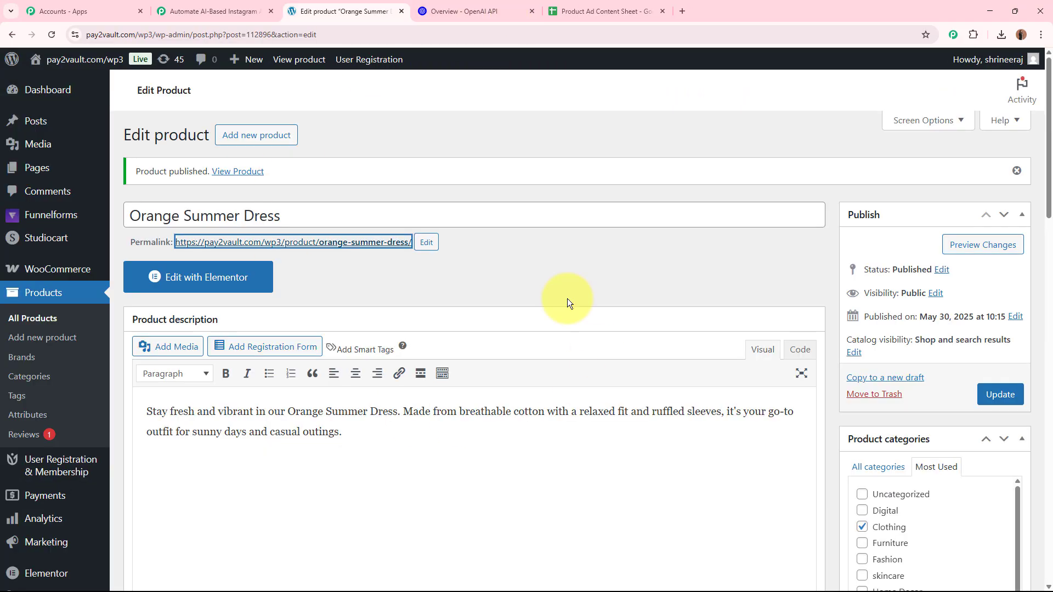
Step: Switch back to the Pabbly Connect workflow and show the webhook response captured by the WooCommerce trigger
left_click(217, 5)
scroll(195, 353, "down", 8)
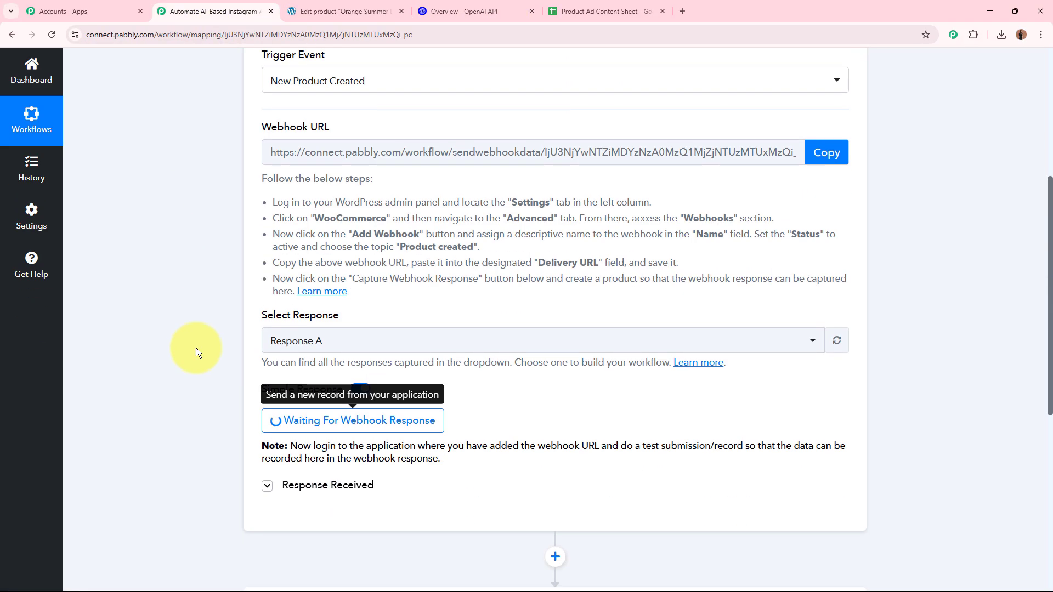
scroll(123, 274, "down", 1)
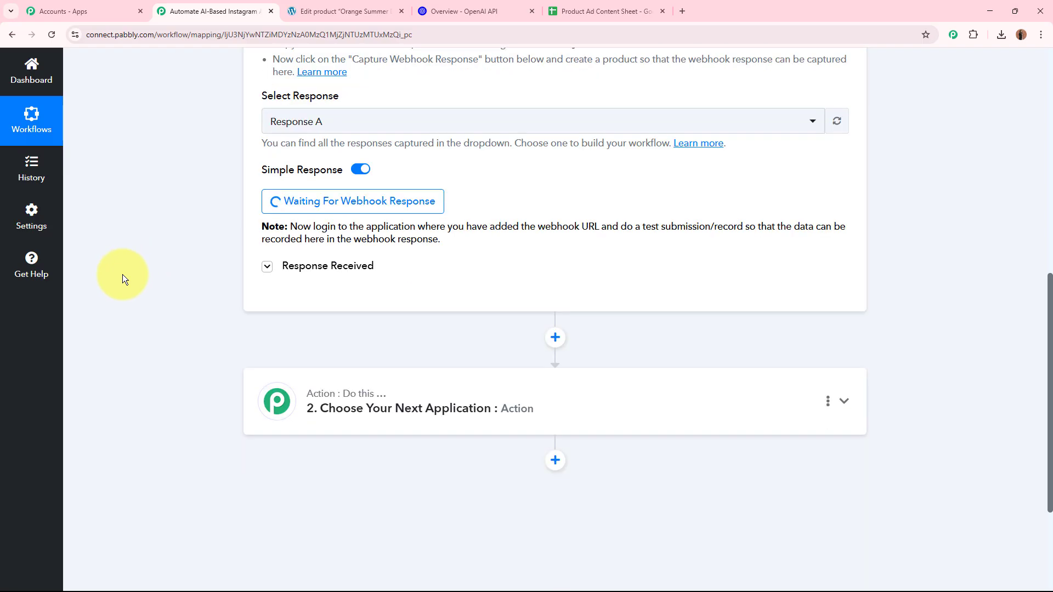
scroll(126, 271, "down", 3)
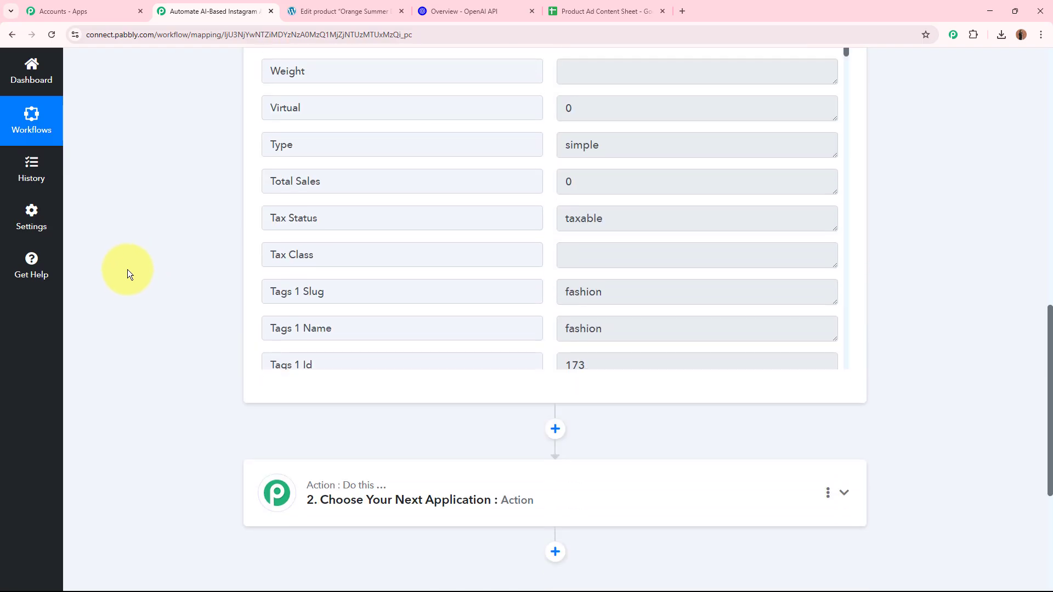
scroll(285, 257, "up", 1)
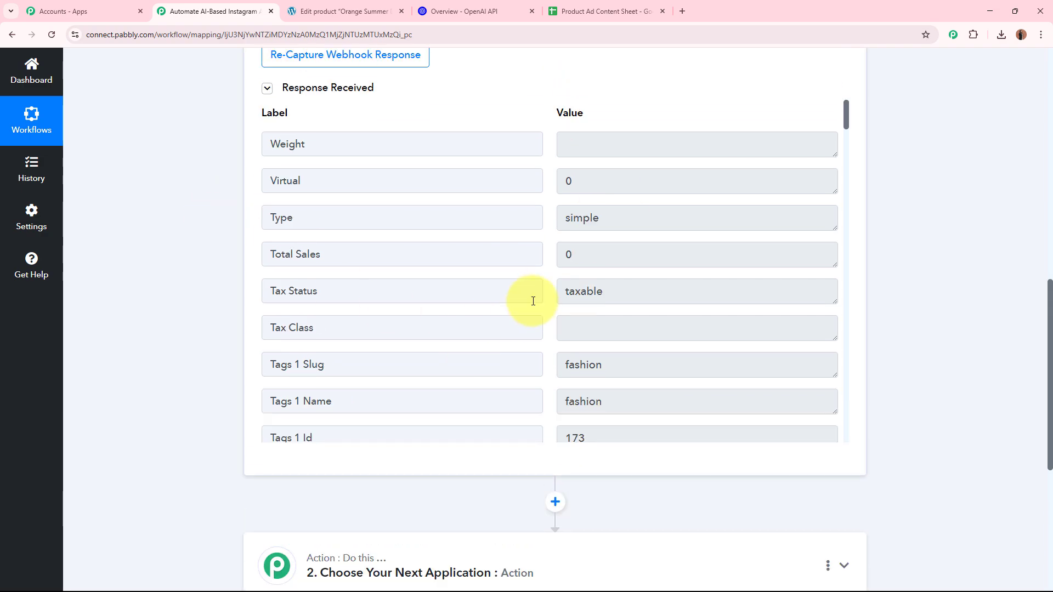
Step: Check the tags, status and slug of the test product in the trigger's captured webhook response
scroll(533, 301, "down", 5)
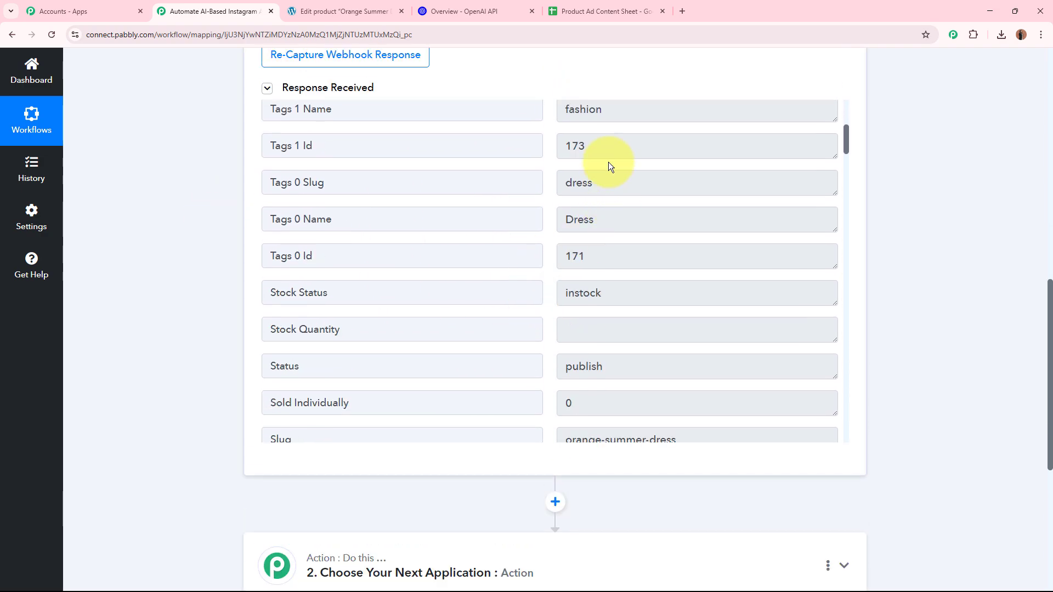
left_click(625, 104)
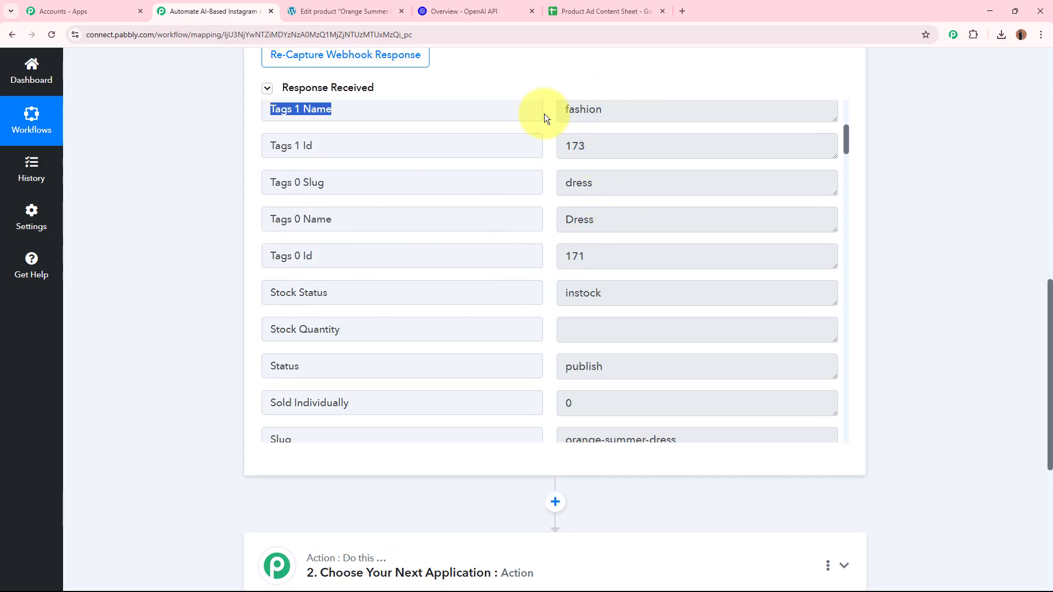
left_click(610, 186)
scroll(687, 331, "down", 3)
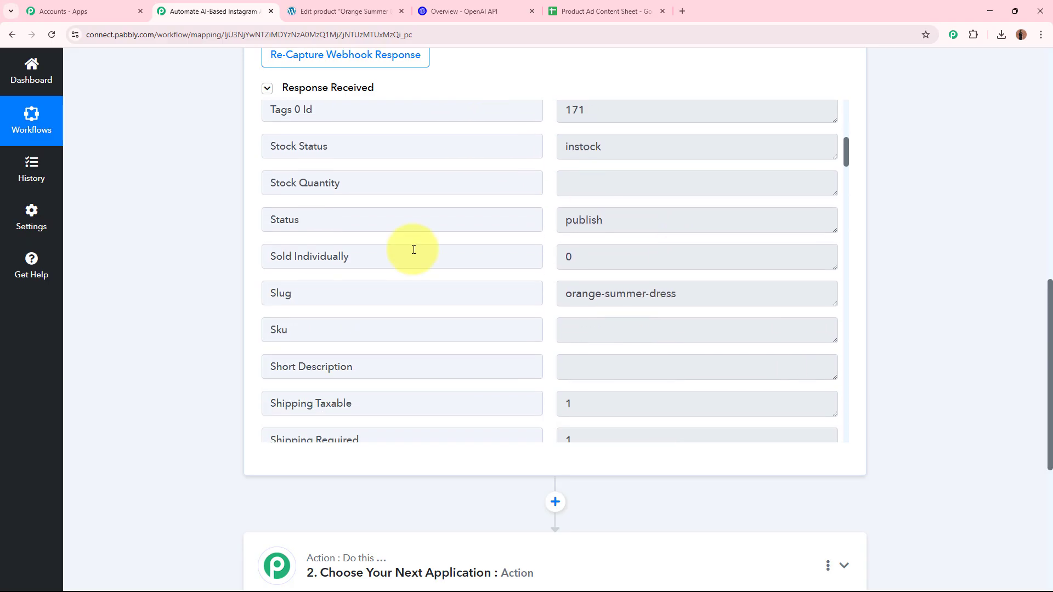
left_click(644, 222)
left_click(712, 288)
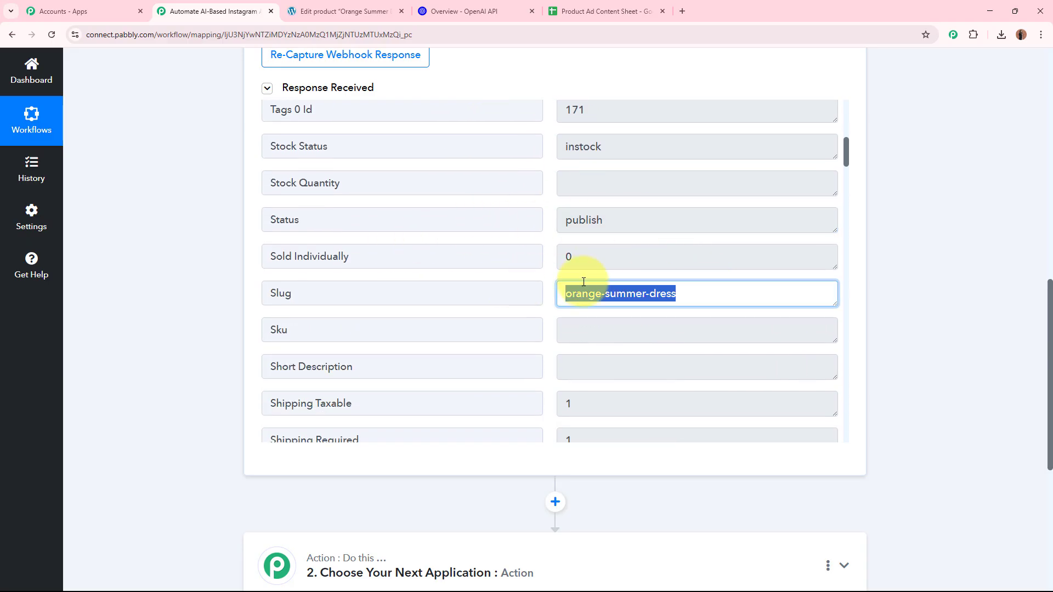
left_click(636, 287)
scroll(650, 291, "down", 3)
scroll(650, 291, "down", 7)
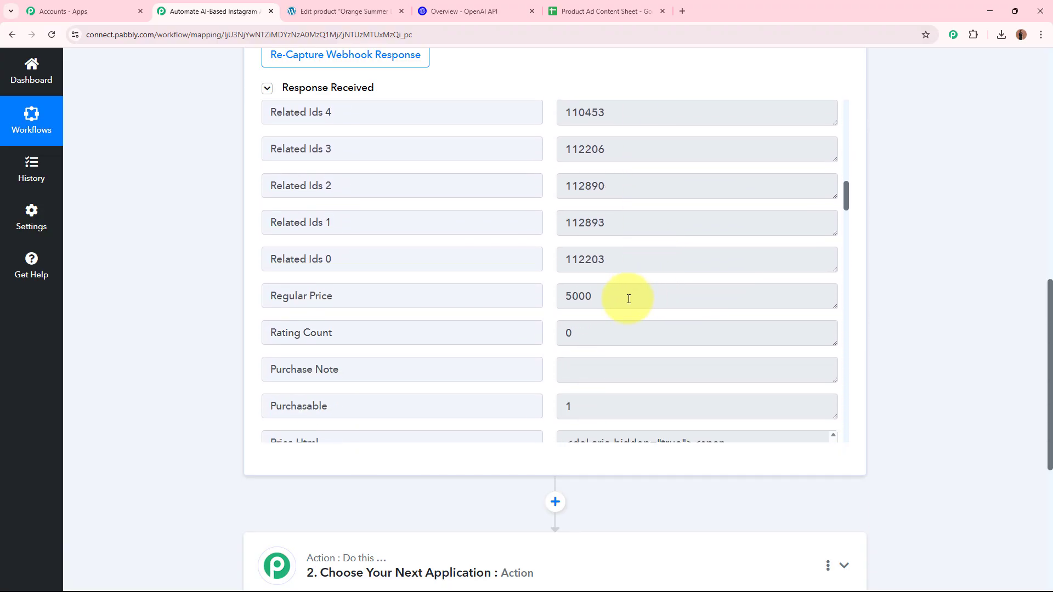
Step: Check the regular price, sale price and product name in the captured WooCommerce response
left_click(628, 298)
scroll(630, 292, "up", 3)
left_click(604, 185)
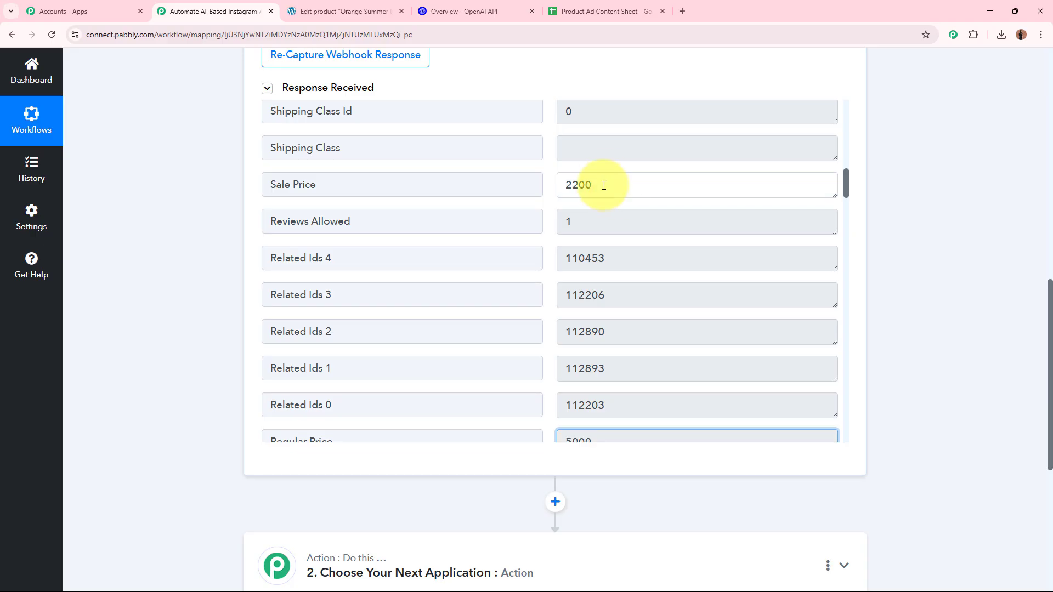
double_click(604, 186)
scroll(622, 213, "down", 7)
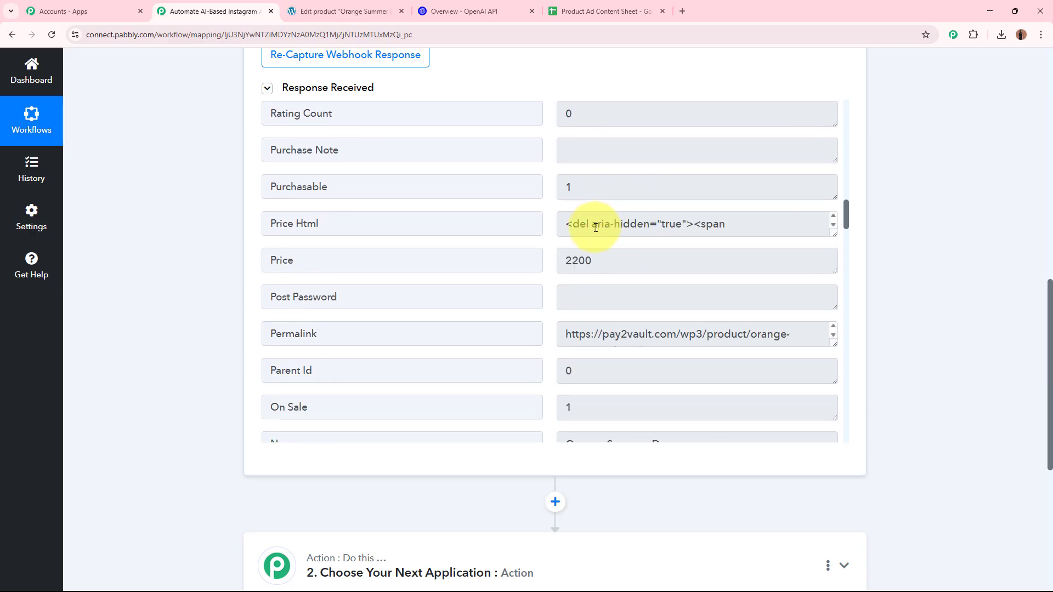
scroll(595, 227, "down", 4)
left_click_drag(683, 226, 538, 227)
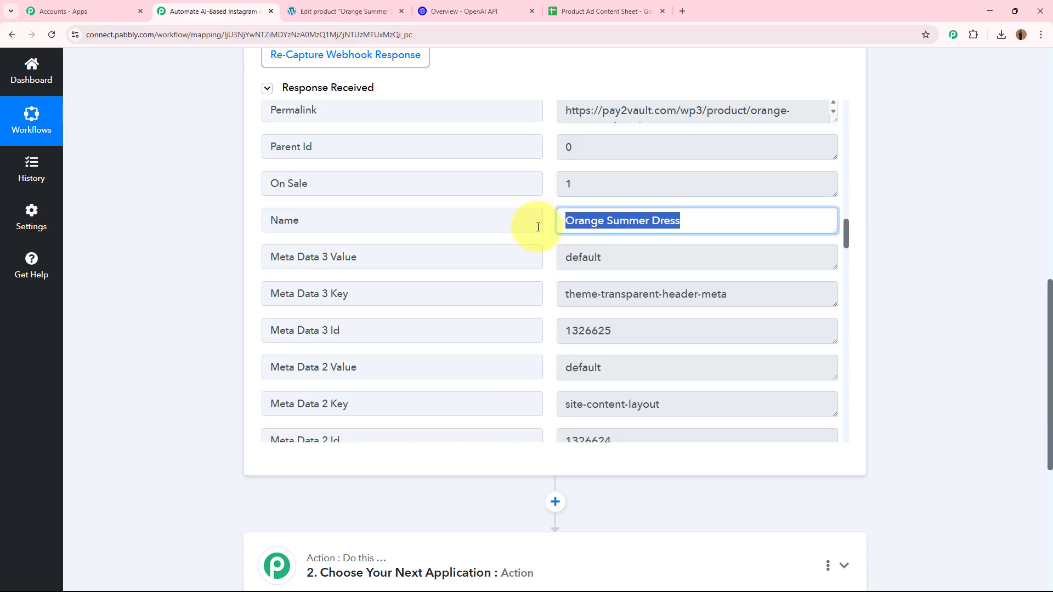
Step: Read the full product description in the captured response and collapse the WooCommerce trigger step
scroll(537, 226, "down", 15)
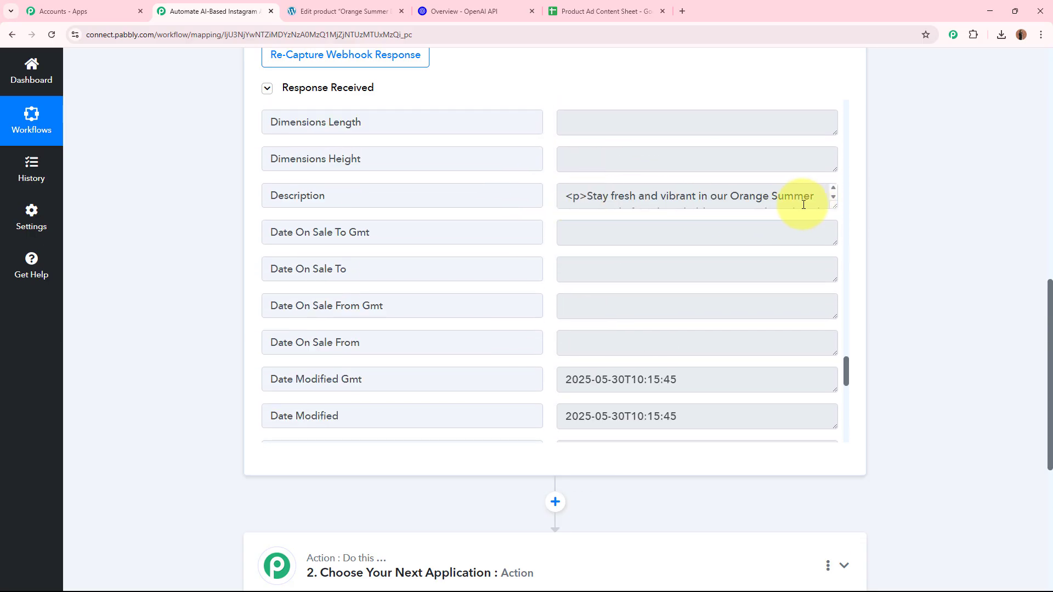
left_click_drag(833, 207, 835, 314)
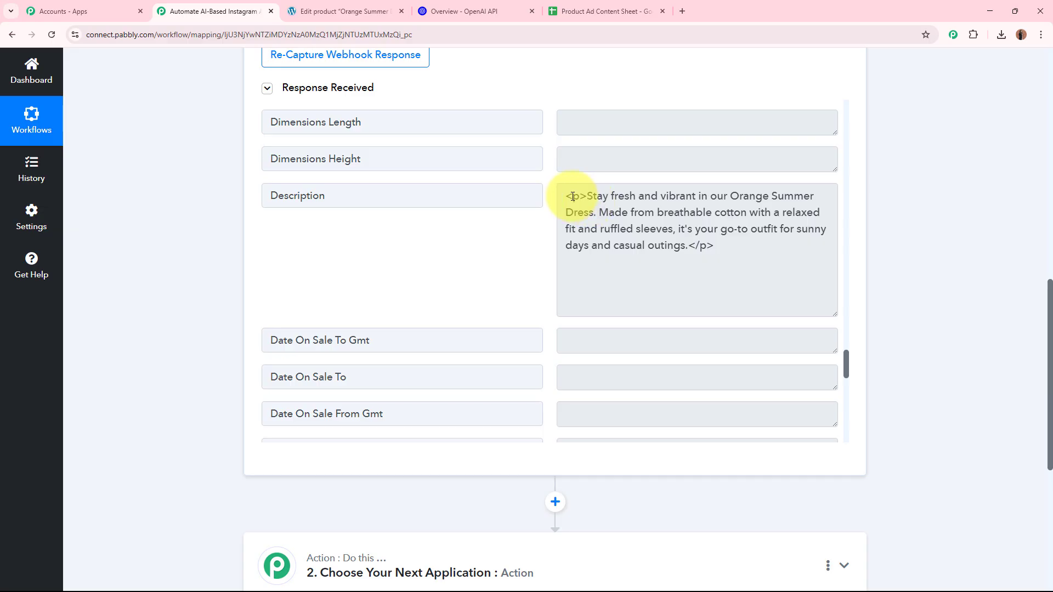
left_click_drag(572, 197, 823, 197)
scroll(930, 206, "up", 9)
scroll(748, 332, "down", 7)
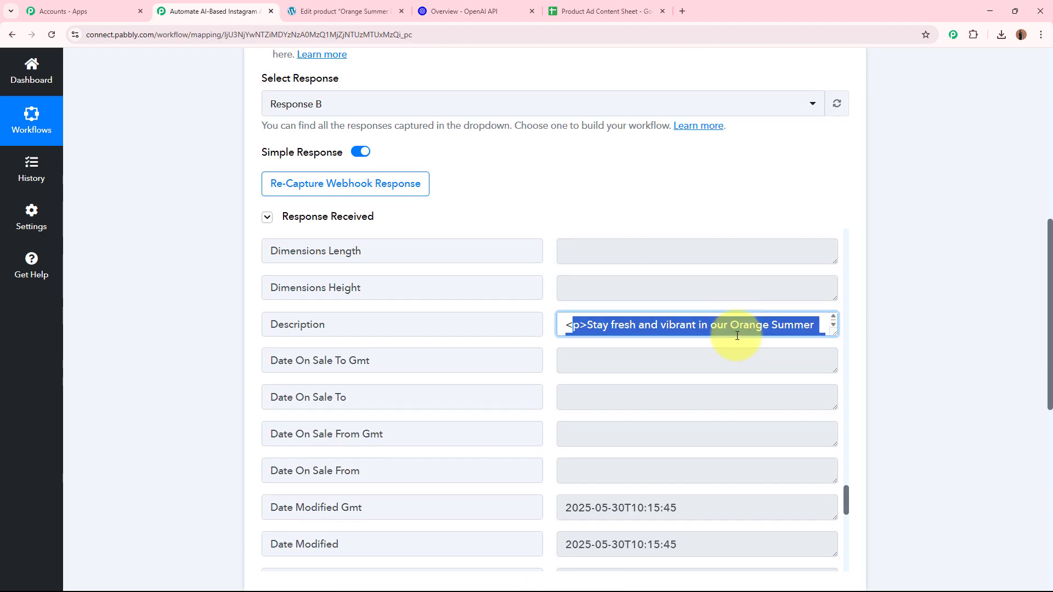
left_click(941, 328)
scroll(957, 329, "up", 12)
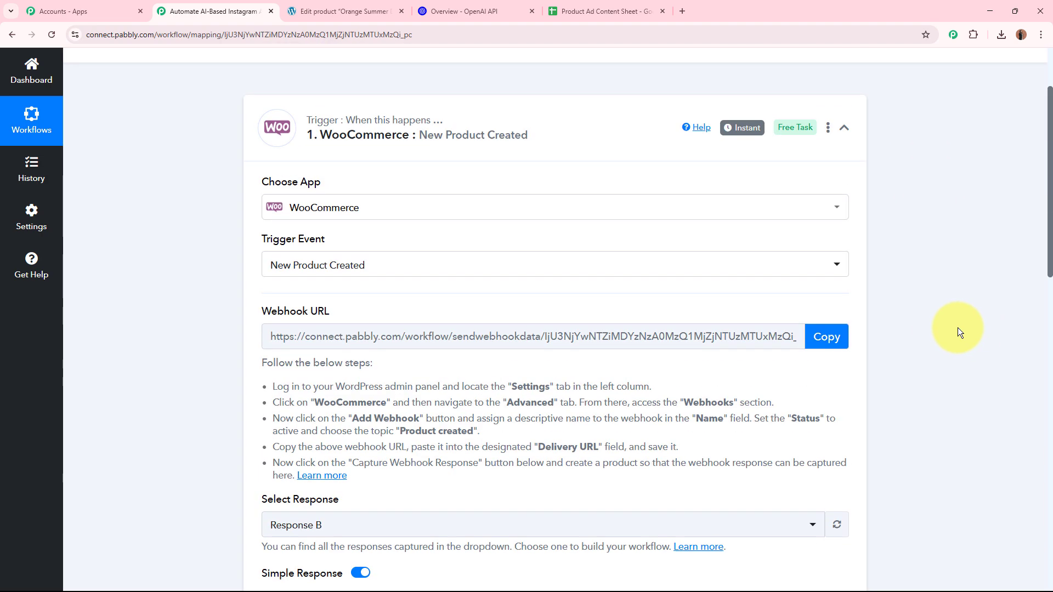
left_click(549, 263)
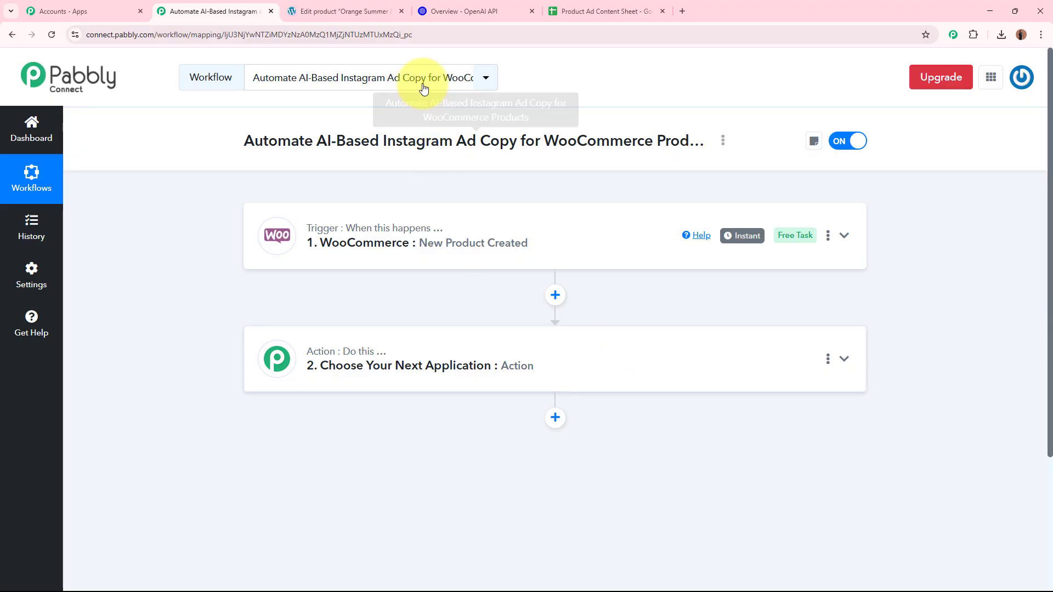
Step: Switch to the OpenAI developer platform overview page to view it, and return to the Pabbly Connect workflow
left_click(451, 5)
left_click_drag(275, 126, 399, 125)
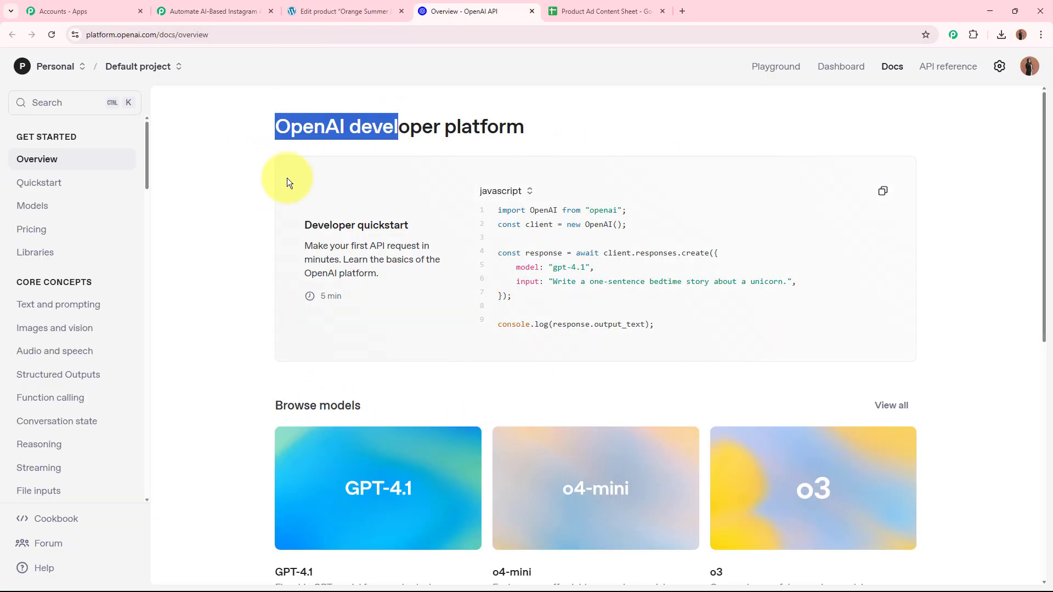
left_click(183, 248)
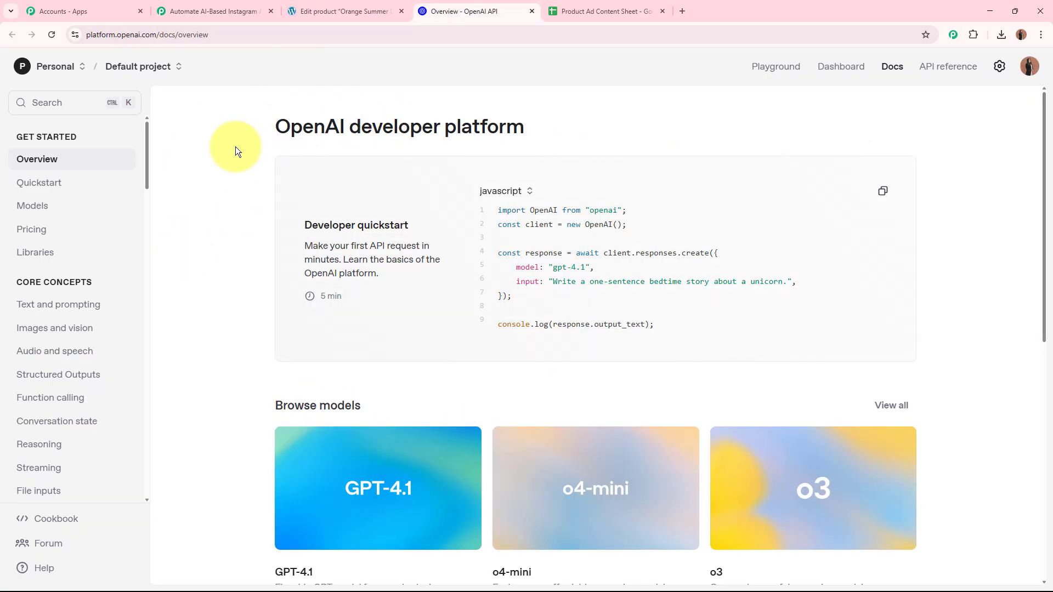
left_click(214, 11)
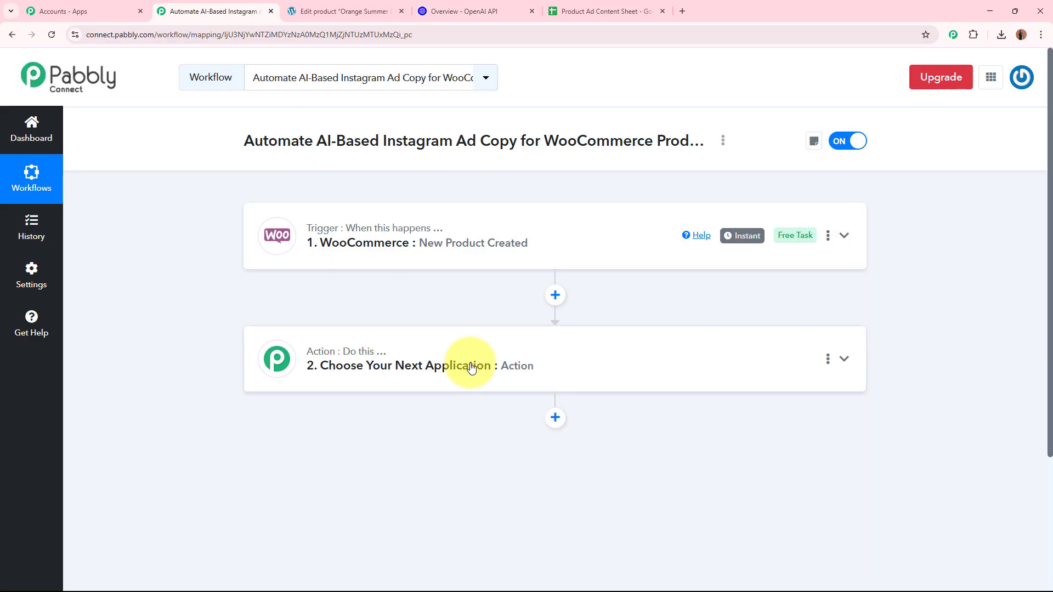
Step: Set the second workflow step to the OpenAI (ChatGPT, DALL-E, Whisper) app with the ChatGPT action event
left_click(470, 368)
left_click(493, 285)
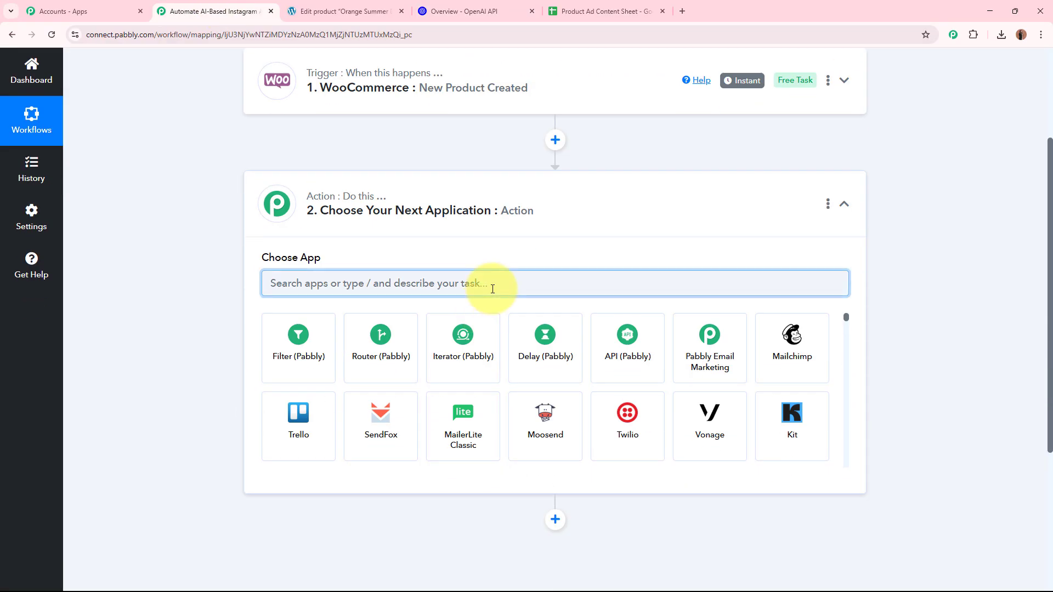
type("Open")
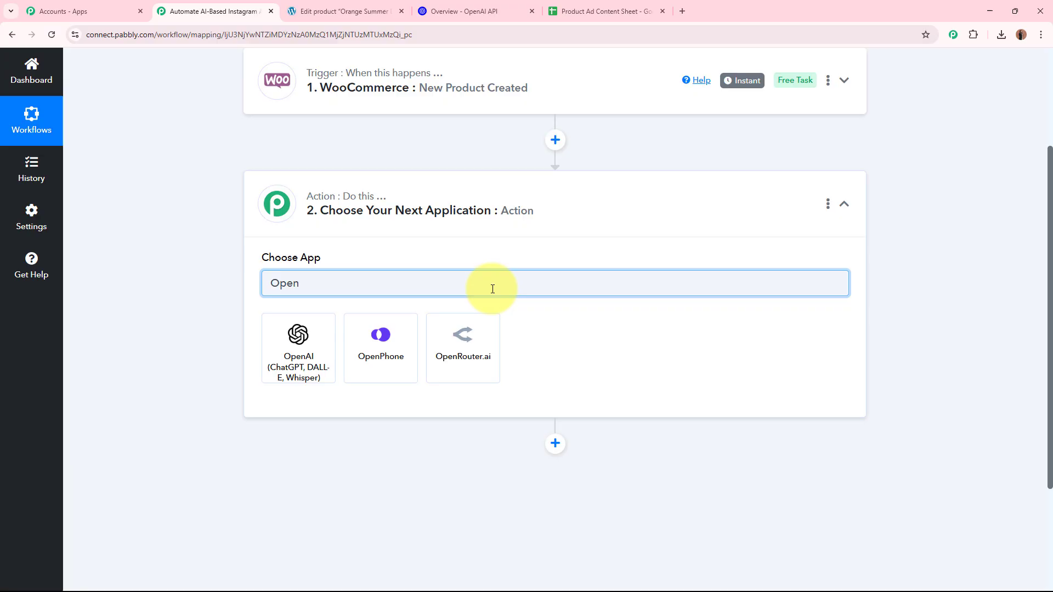
left_click(311, 354)
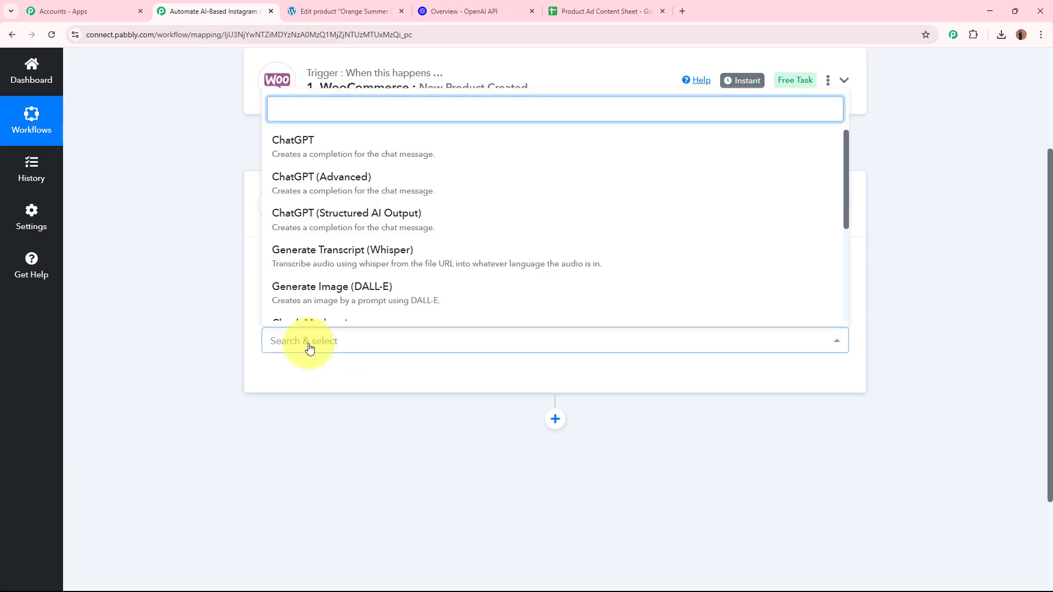
left_click(359, 144)
Step: Start a new OpenAI connection for the action and open the linked OpenAI API keys page
left_click(295, 377)
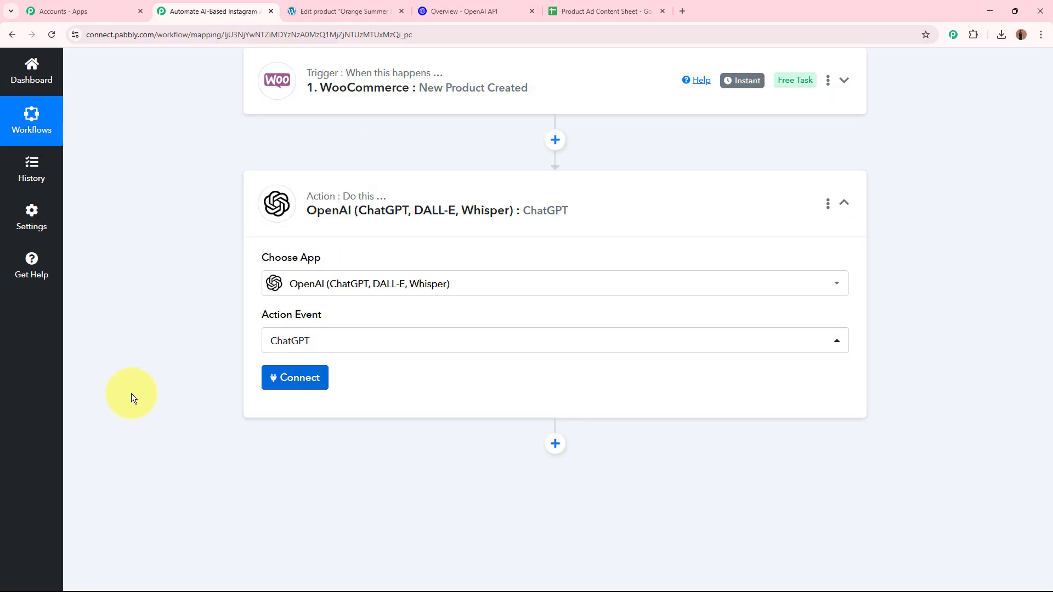
left_click(486, 182)
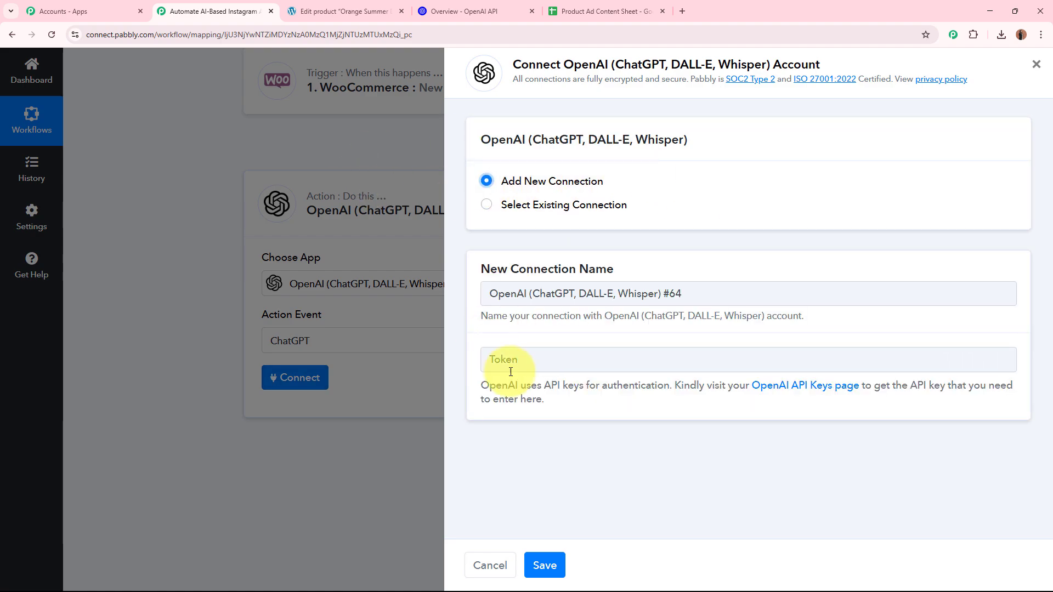
left_click(819, 385)
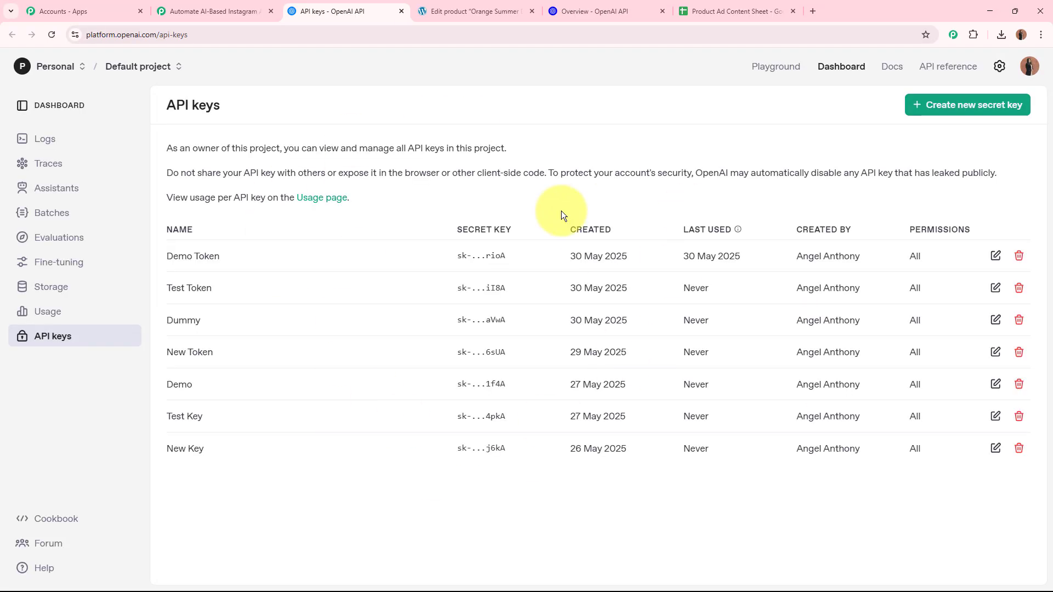
Step: Create an OpenAI secret key named New Product in the Default project with All permissions, and copy it
left_click(1006, 105)
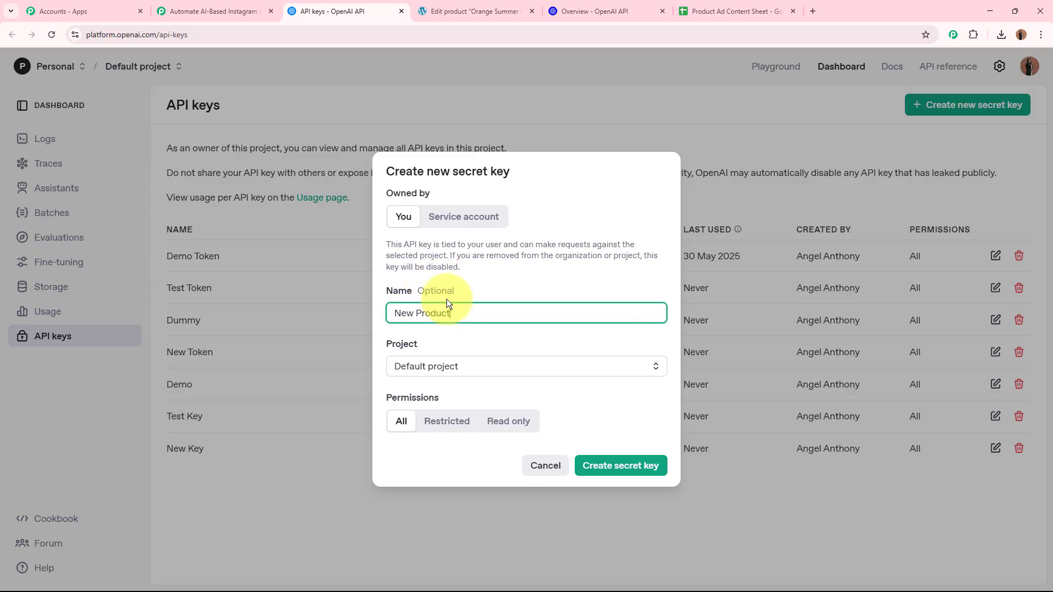
left_click(431, 367)
left_click(428, 394)
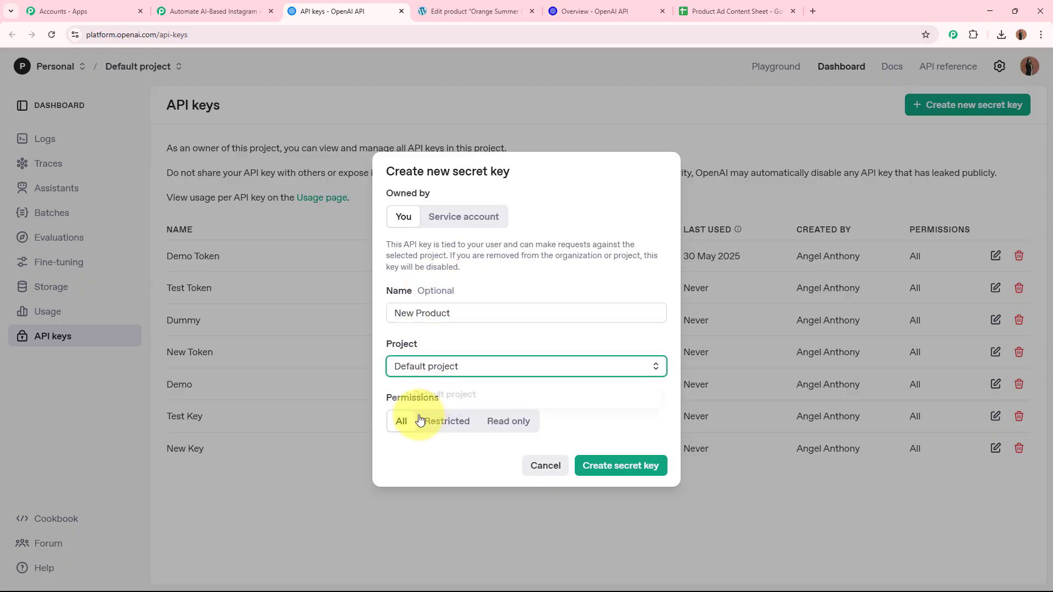
left_click(596, 465)
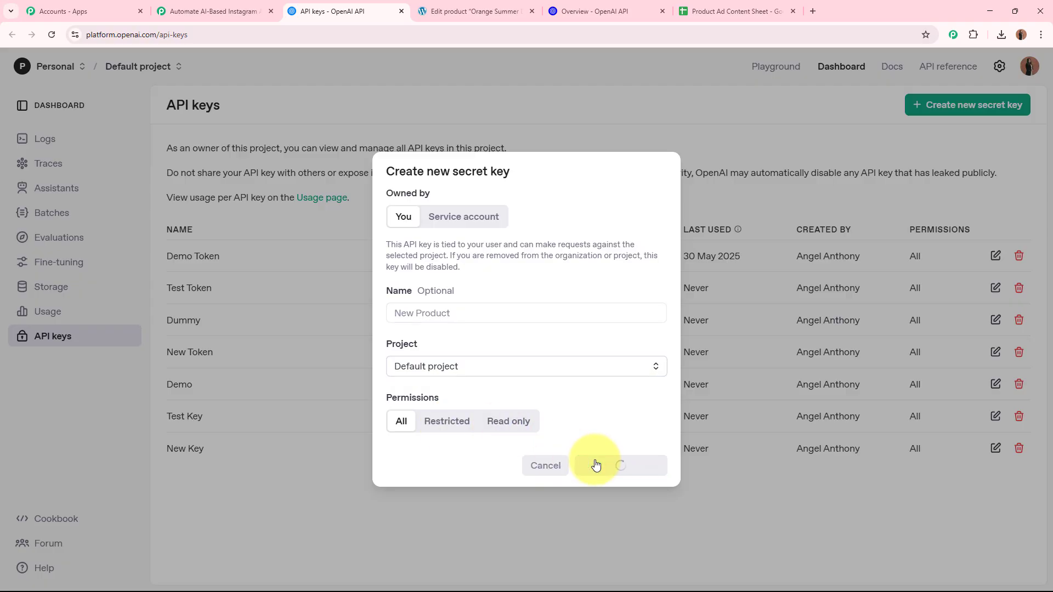
left_click(639, 334)
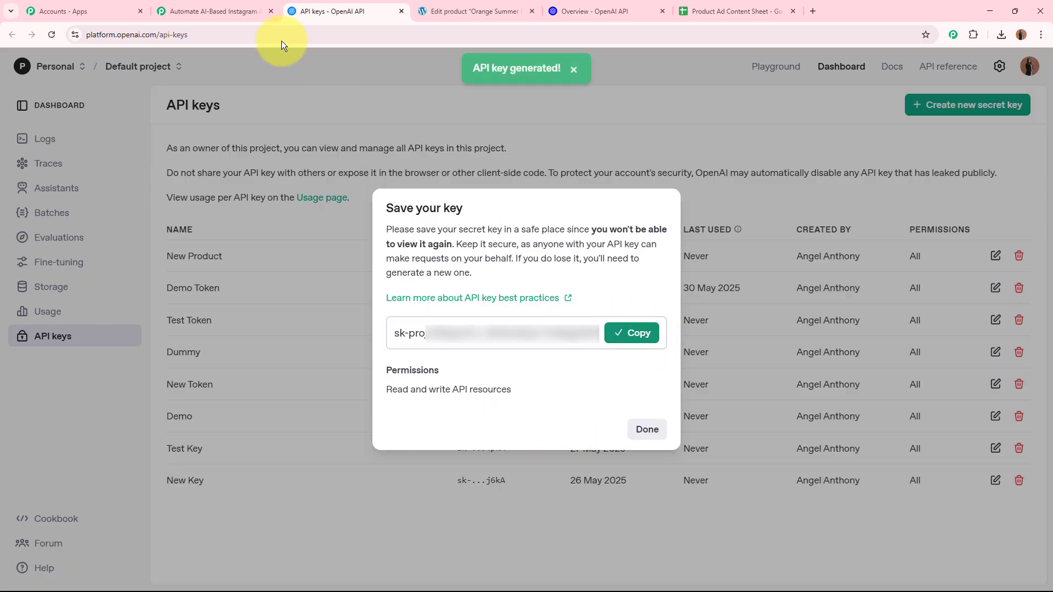
Step: Return to the Pabbly Connect workflow, paste the API key as the new OpenAI connection's token, and save the connection
left_click(235, 13)
left_click(547, 364)
key("ctrl+v")
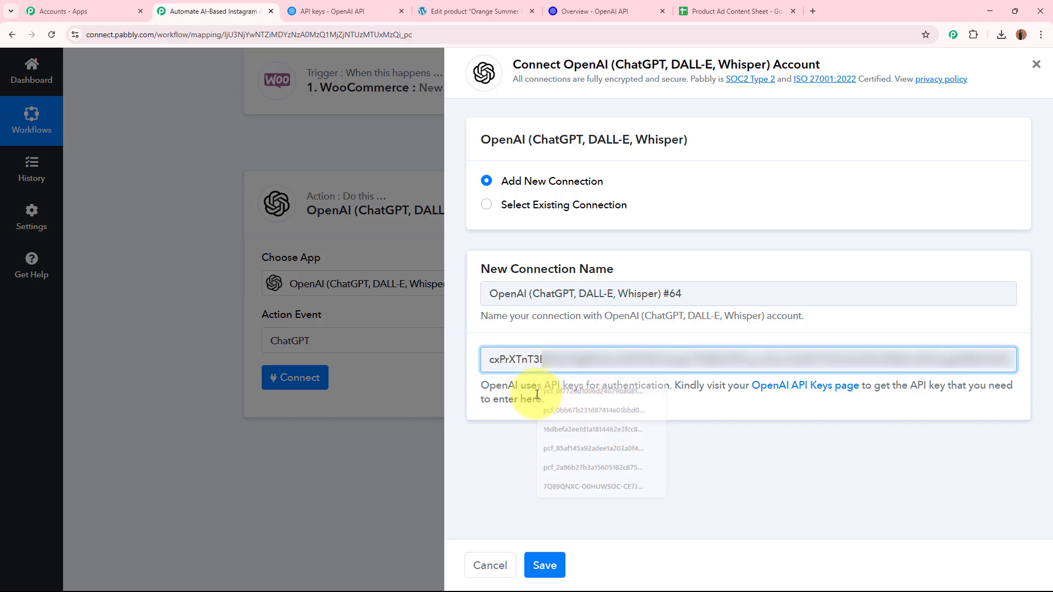
left_click(544, 567)
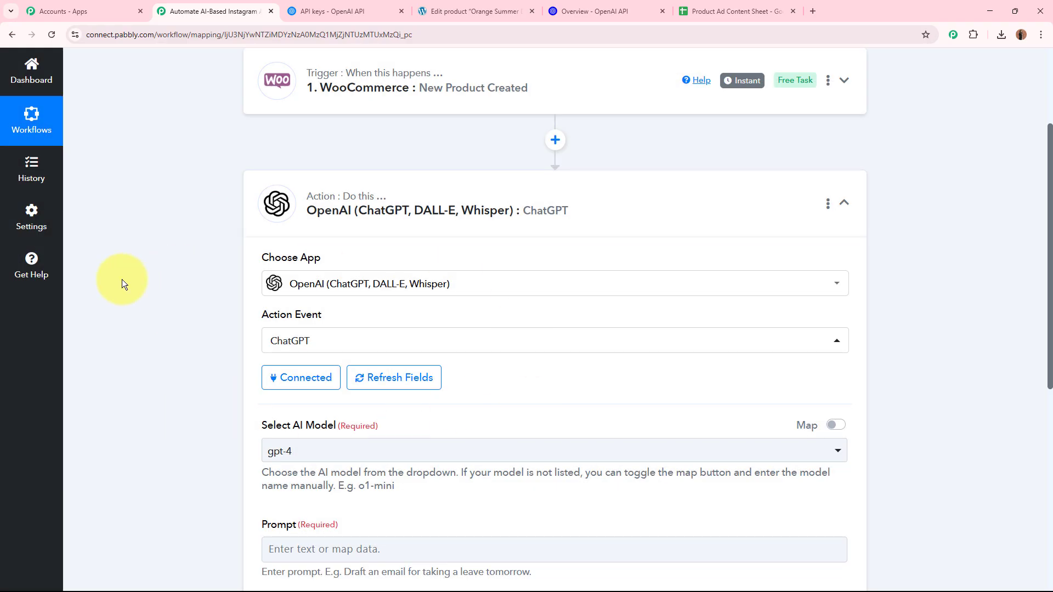
Step: Select gpt-4o-mini as the ChatGPT action's AI model and look through the other available models
scroll(122, 278, "down", 4)
left_click_drag(260, 206, 400, 218)
left_click(397, 231)
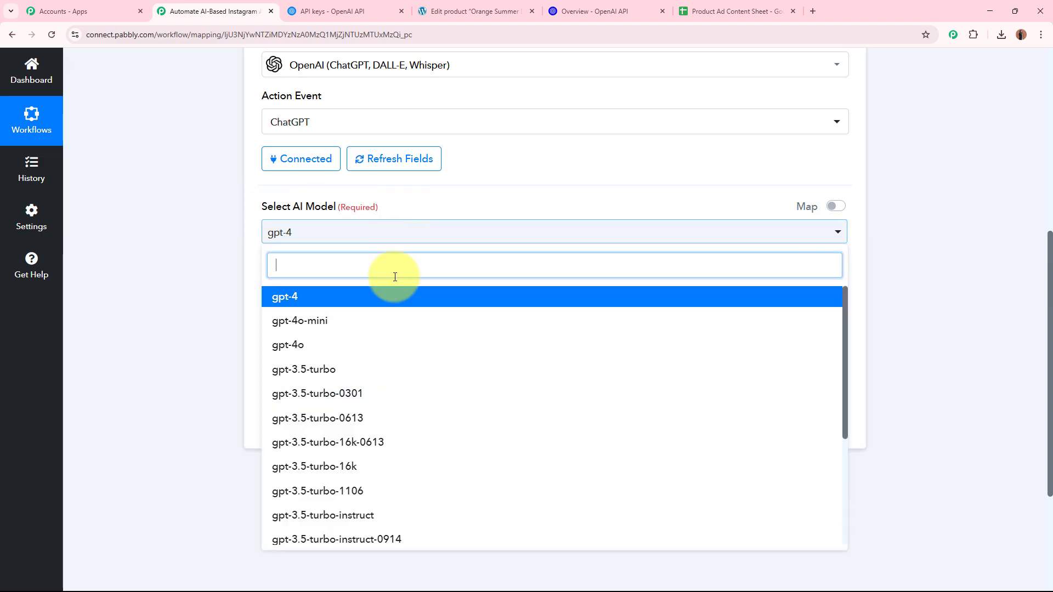
left_click(371, 318)
left_click(383, 231)
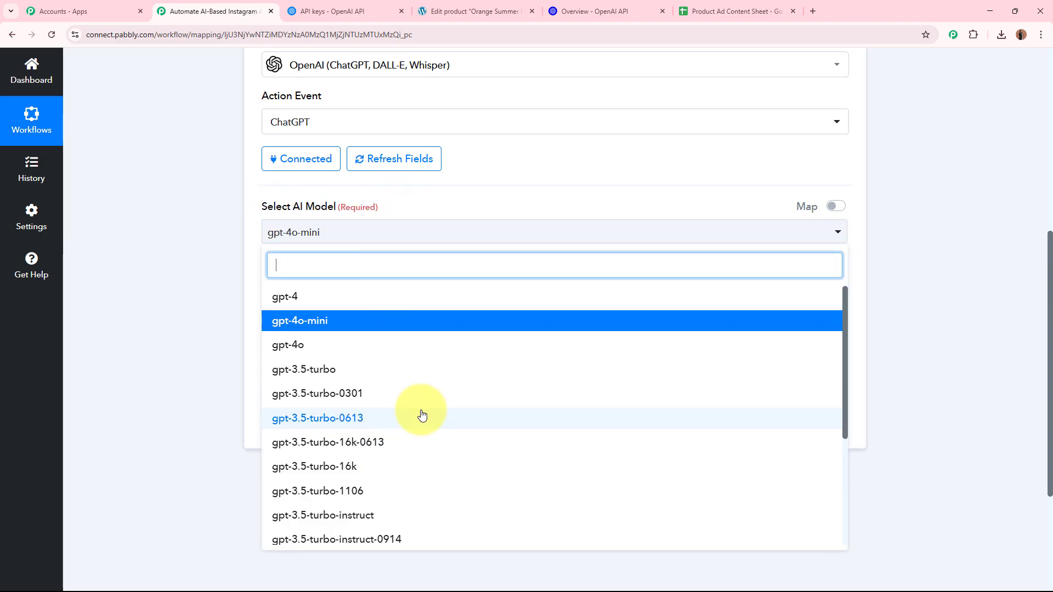
scroll(419, 416, "down", 3)
scroll(419, 413, "up", 3)
left_click(193, 364)
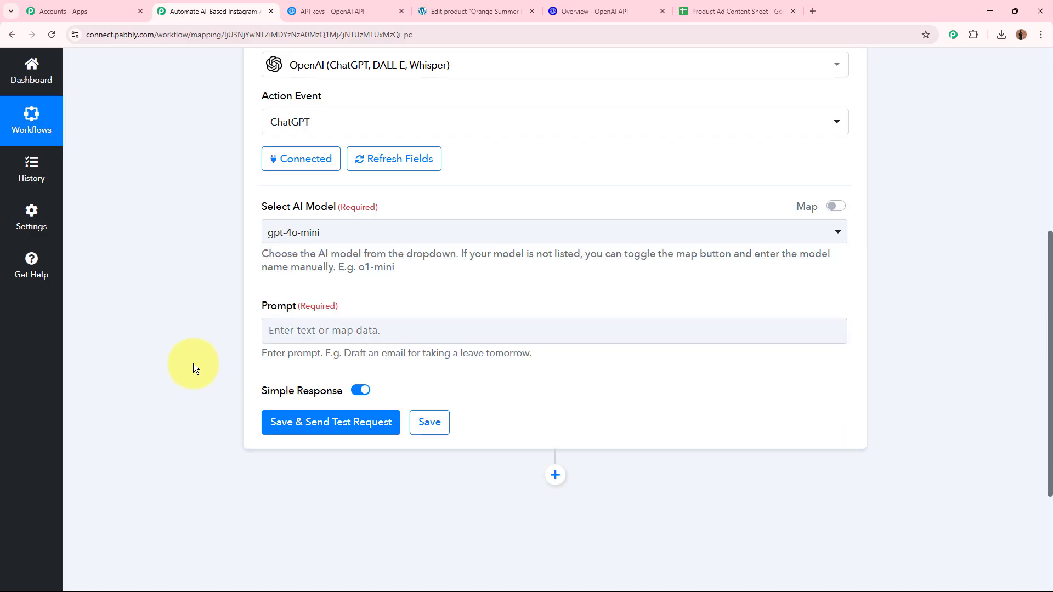
Step: Enter the expert Instagram Ad Copywriter prompt for a caption under 200 words, with placeholders for product name, description and price, and review its instructions
scroll(192, 360, "down", 2)
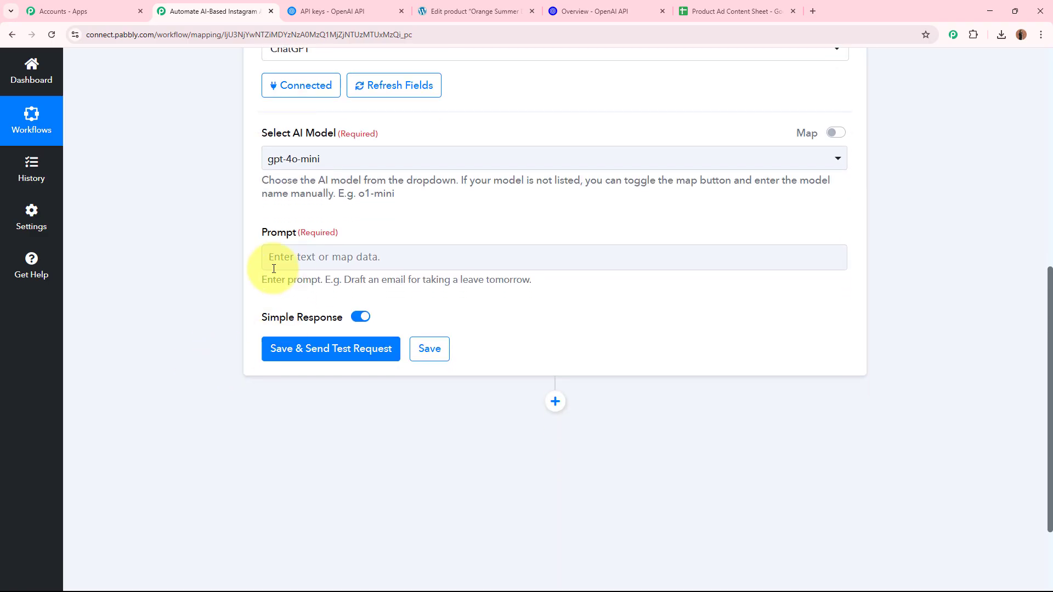
left_click_drag(263, 232, 336, 231)
left_click(147, 286)
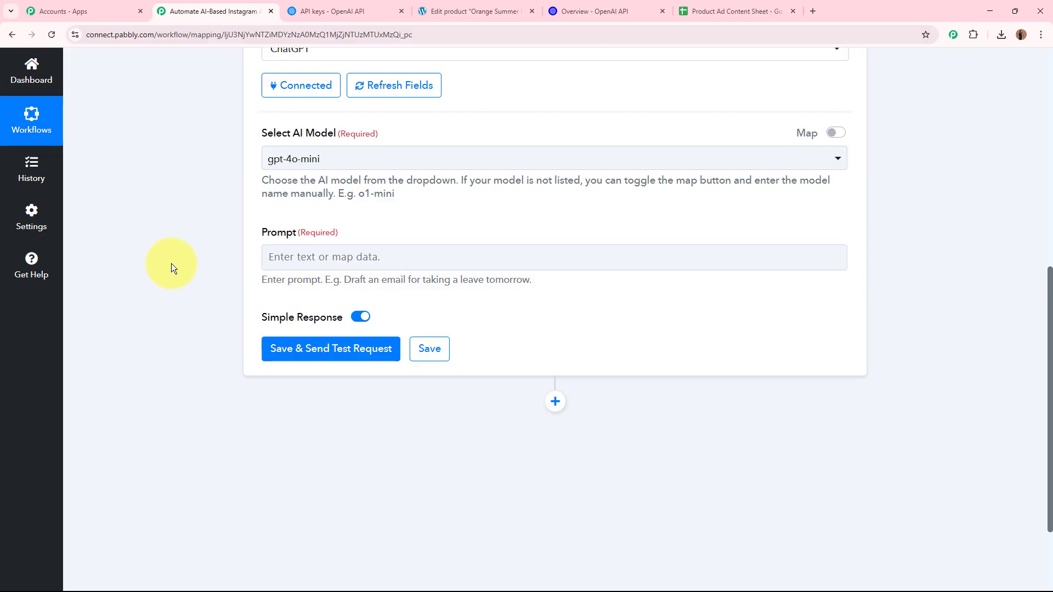
left_click(336, 255)
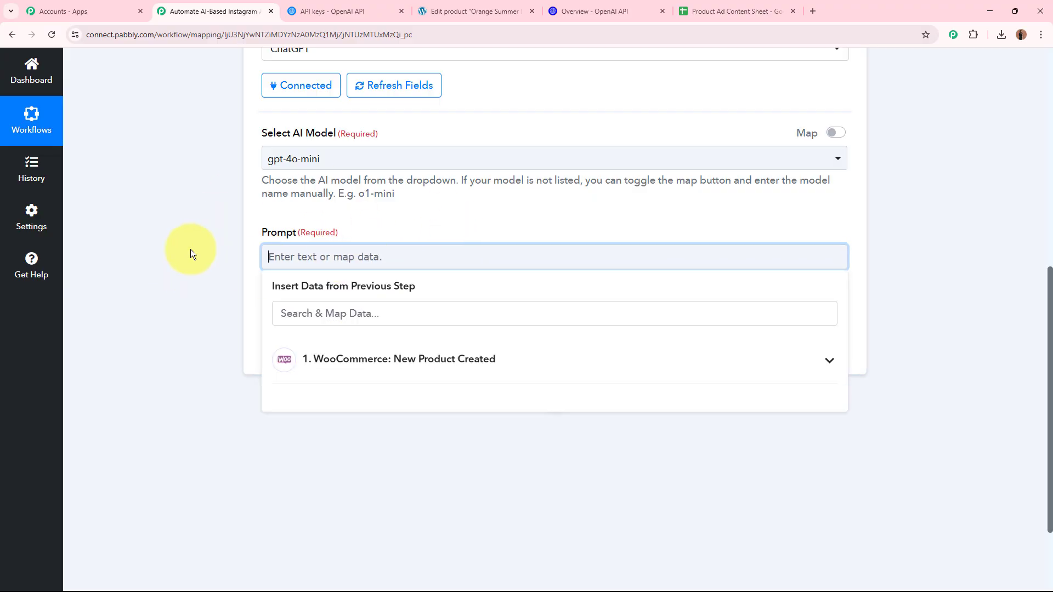
type("You are an expert Instagram Ad Copywriter for a fashion apparel brand. Your job is to write short, catchy, and high-converting Instagram ad copy that captures attention and encourages people to shop. Based on the product details I provide, generate an Instagram ad caption that includes:  A hook (something that grabs attention in the first line) A brief description of the product's look, feel, and benefit A subtle call-to-action (e.g., \"Shop now,\" \"Tap to order,\" etc.) Use emojis naturally to make the copy more engaging Keep it under 200 words, optimized for Instagram  Here is the product information: Product Name: [Insert Product Name] Product Description: [Insert Product Description] Product Price: ₹[Insert Price]/-")
left_click_drag(268, 184, 540, 211)
left_click(276, 234)
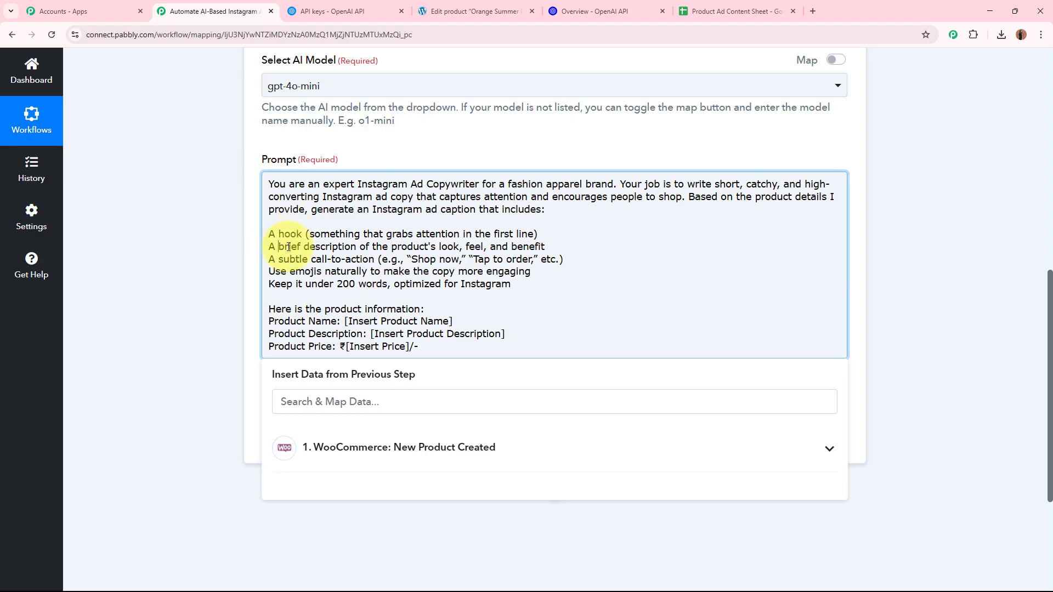
Step: Replace the product name placeholder in the prompt with the Name value from the WooCommerce New Product Created step
left_click_drag(275, 259, 381, 280)
left_click_drag(285, 309, 466, 342)
left_click(467, 342)
left_click_drag(344, 321, 451, 322)
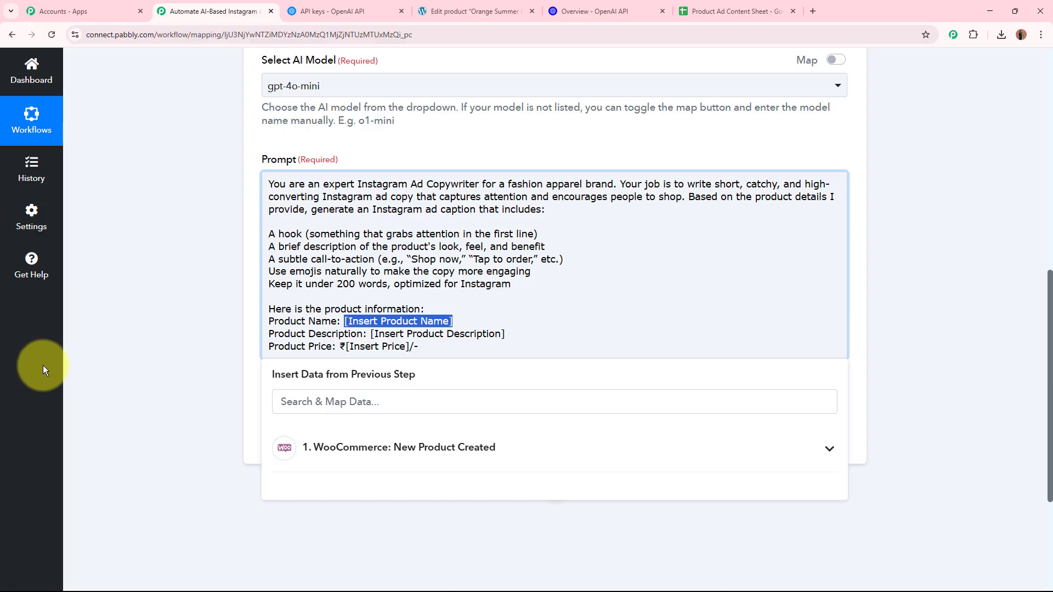
scroll(448, 382, "up", 2)
scroll(445, 379, "up", 7)
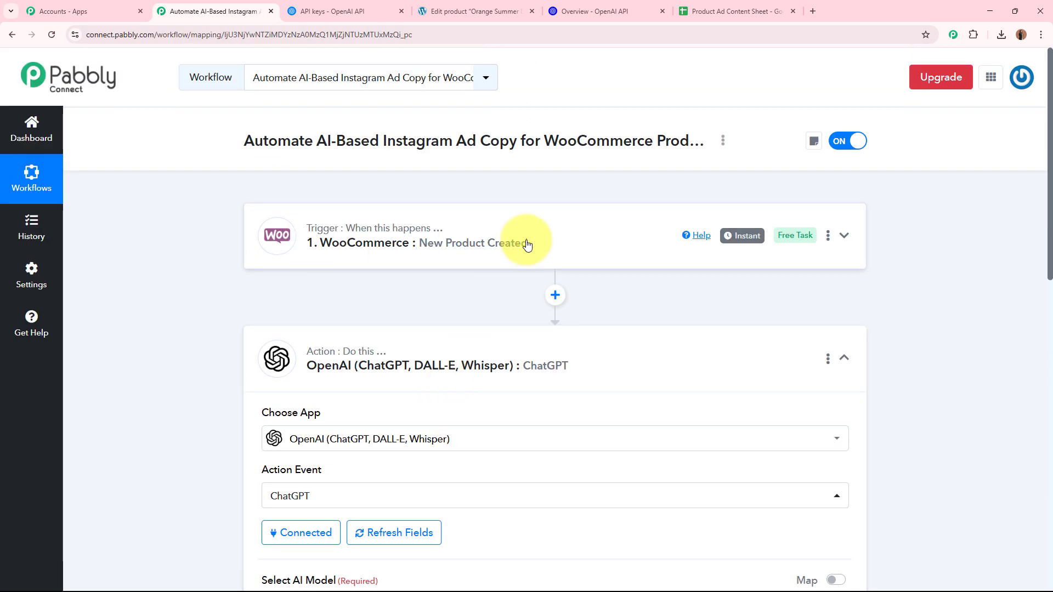
scroll(526, 244, "down", 10)
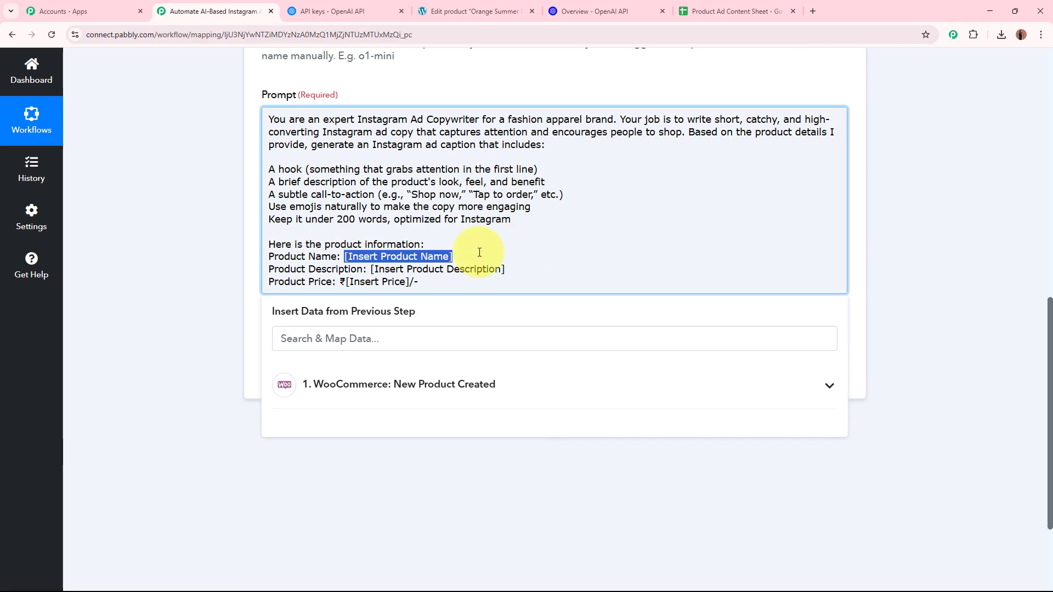
scroll(159, 274, "down", 2)
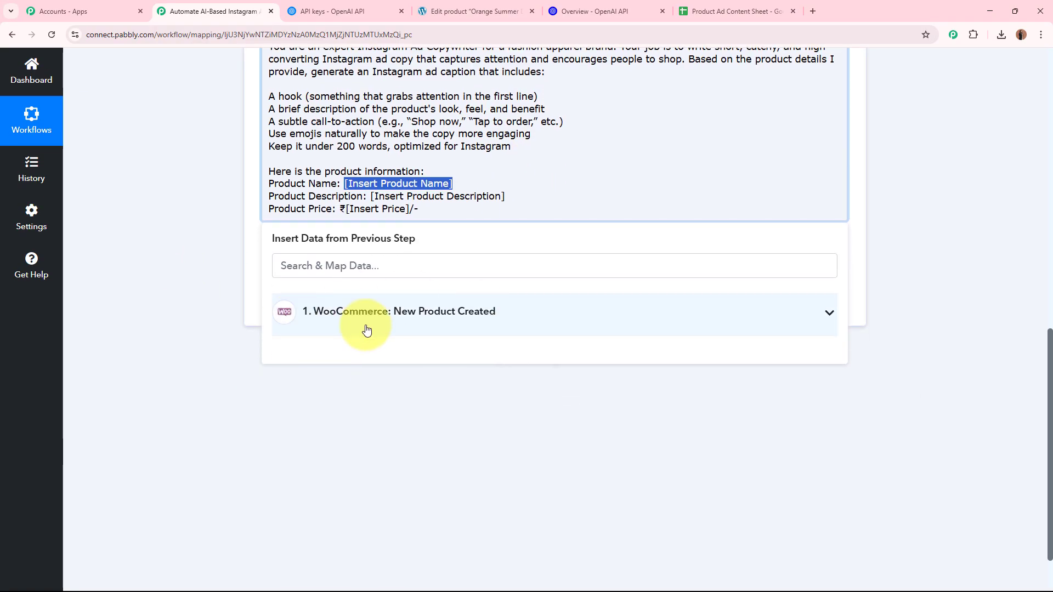
left_click(508, 328)
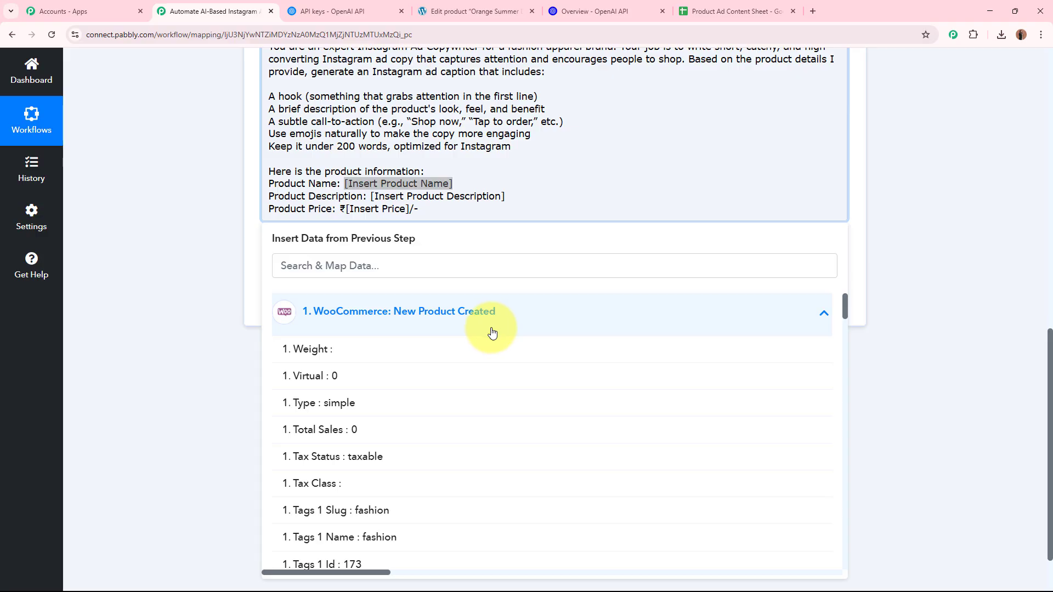
left_click(380, 267)
type("name")
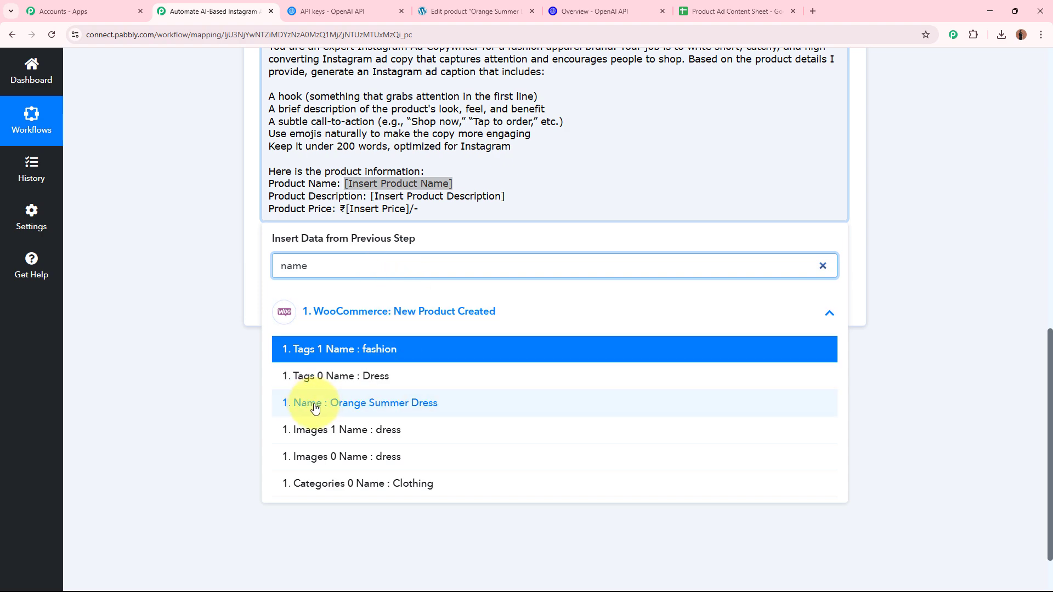
left_click(428, 401)
left_click(144, 226)
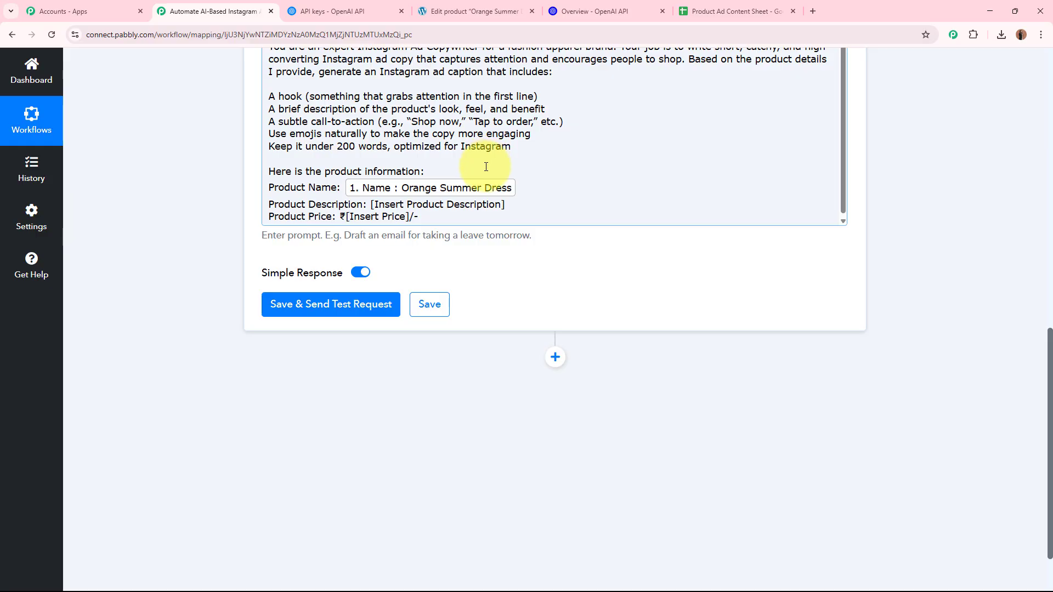
Step: Replace the product description placeholder in the prompt with the WooCommerce Description value
scroll(159, 242, "up", 10)
scroll(544, 252, "down", 5)
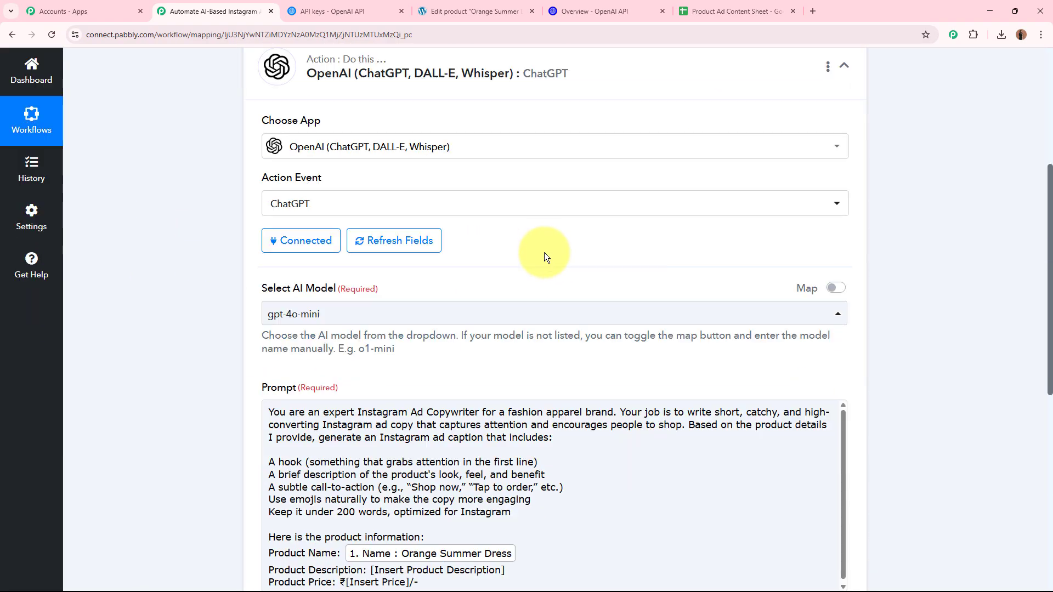
scroll(543, 252, "down", 6)
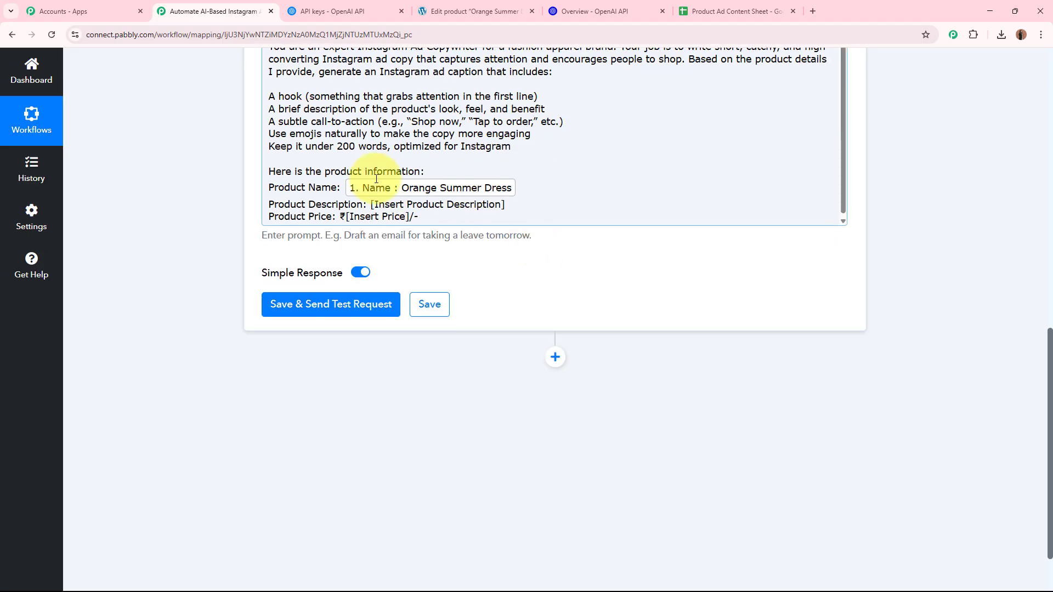
left_click_drag(371, 204, 528, 207)
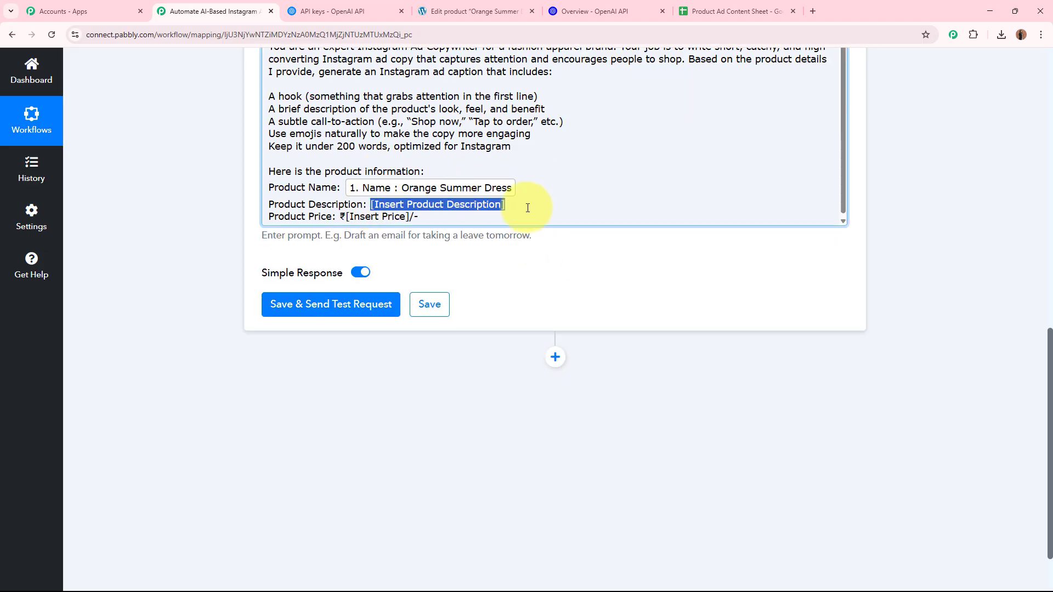
left_click(477, 317)
left_click(417, 269)
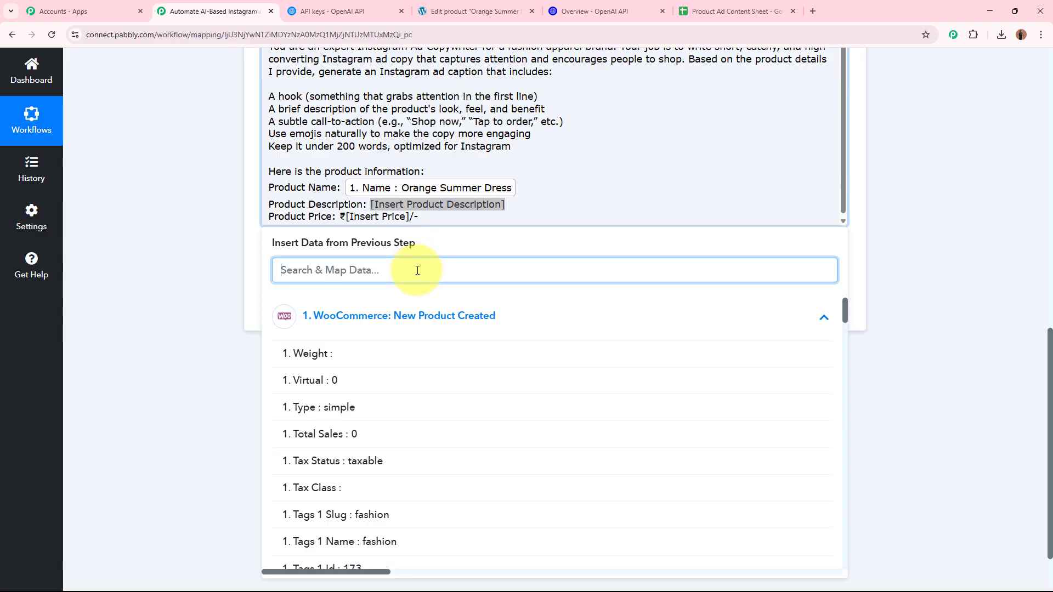
type("desc")
left_click(433, 380)
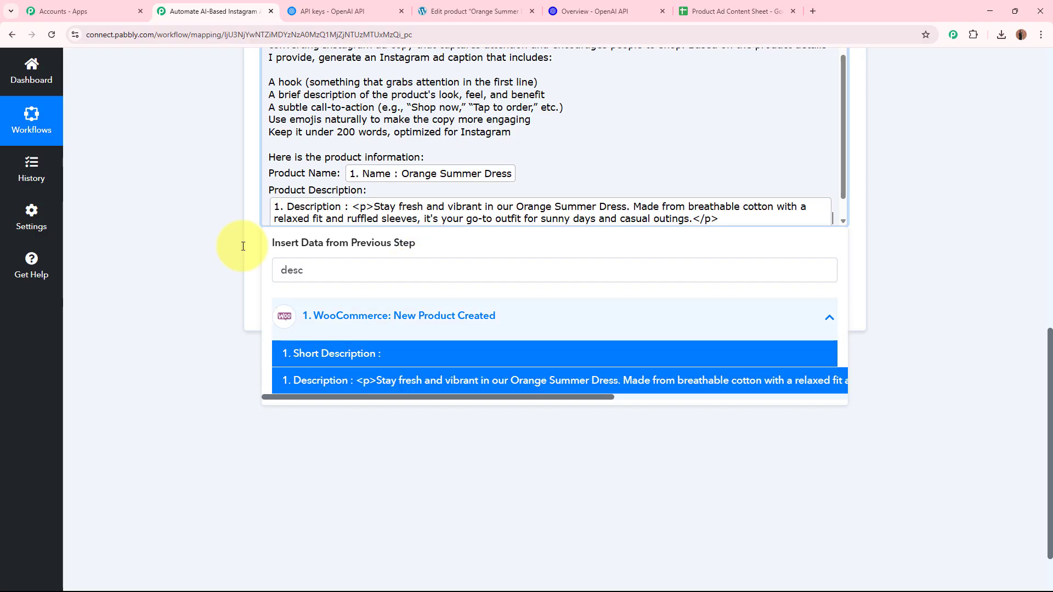
left_click(243, 246)
Step: Replace the price placeholder between ₹ and /- in the prompt with the WooCommerce Price value
scroll(442, 163, "down", 1)
left_click(347, 212)
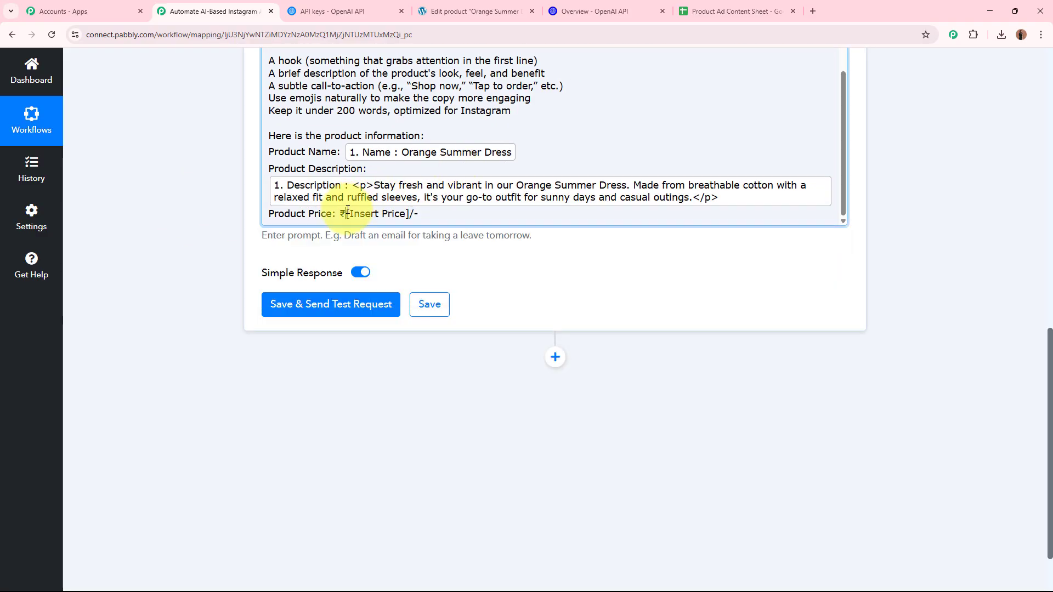
left_click_drag(347, 212, 408, 213)
left_click(366, 269)
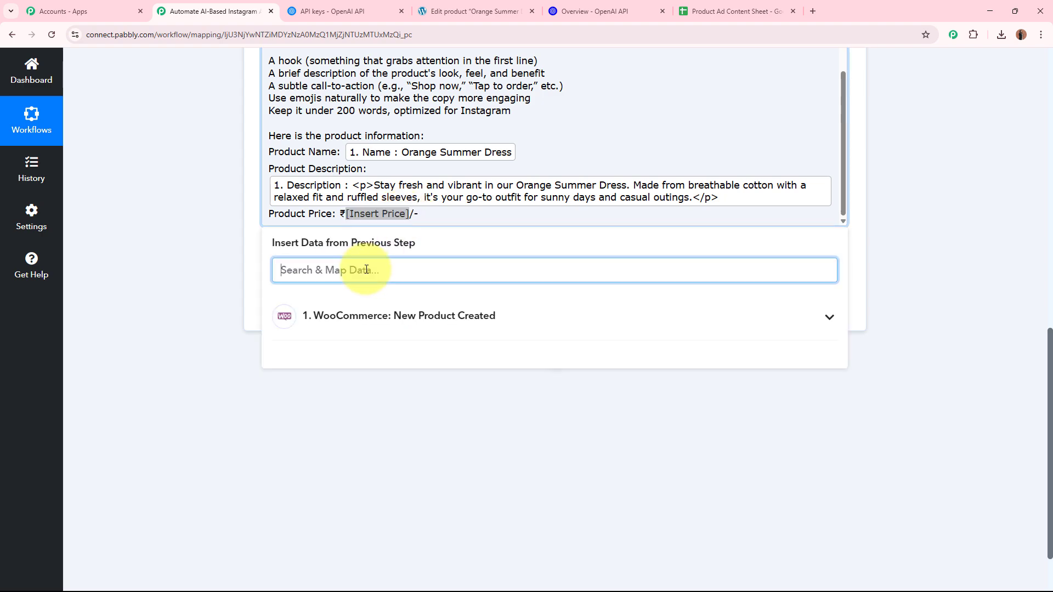
type("price")
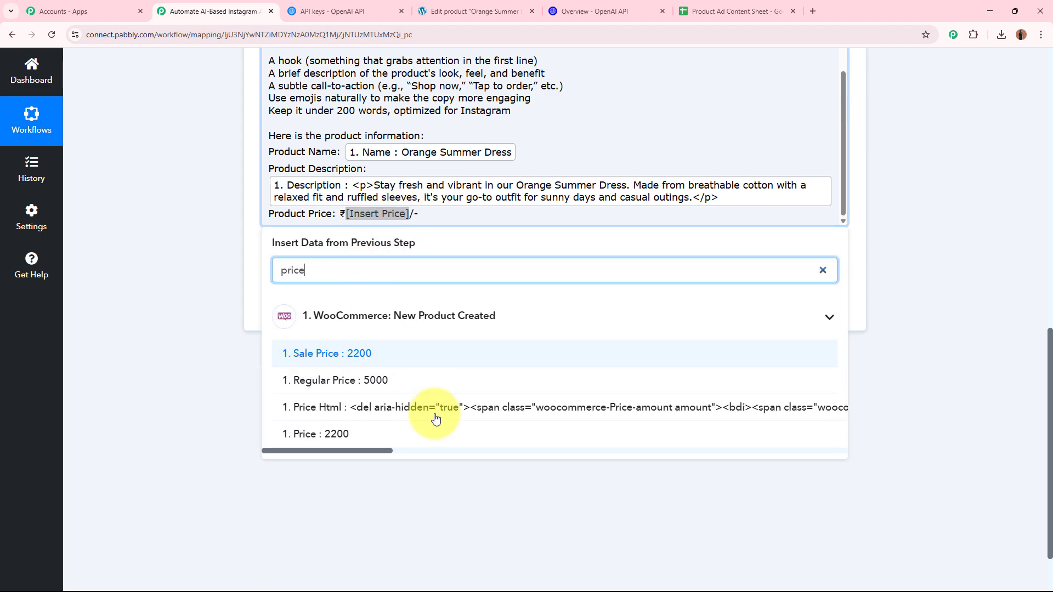
left_click(388, 433)
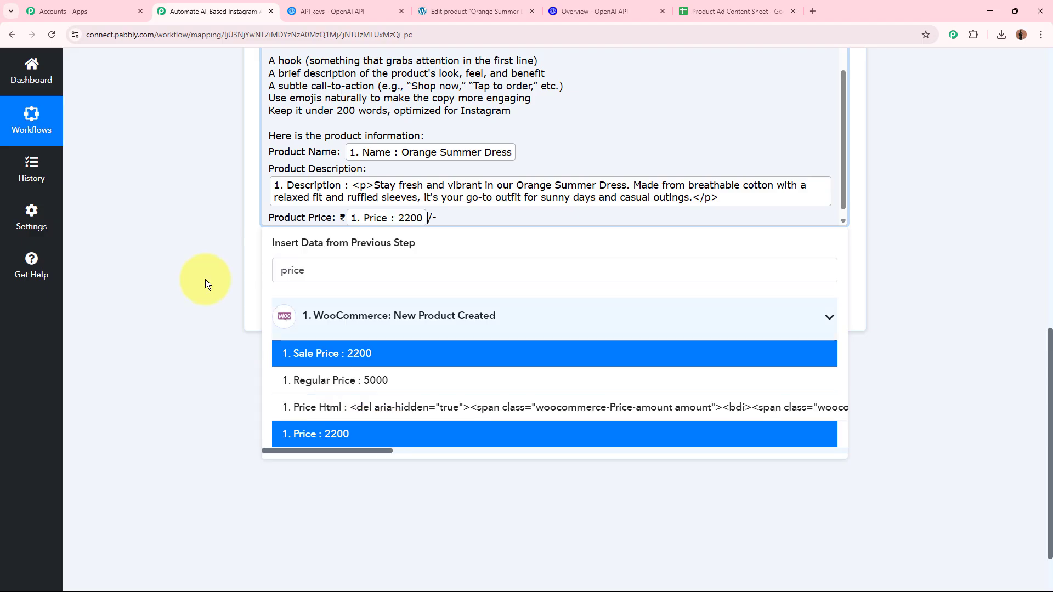
Step: Save the ChatGPT action with a test request and enlarge the Choices 0 Message Content value in the response
scroll(430, 177, "up", 1)
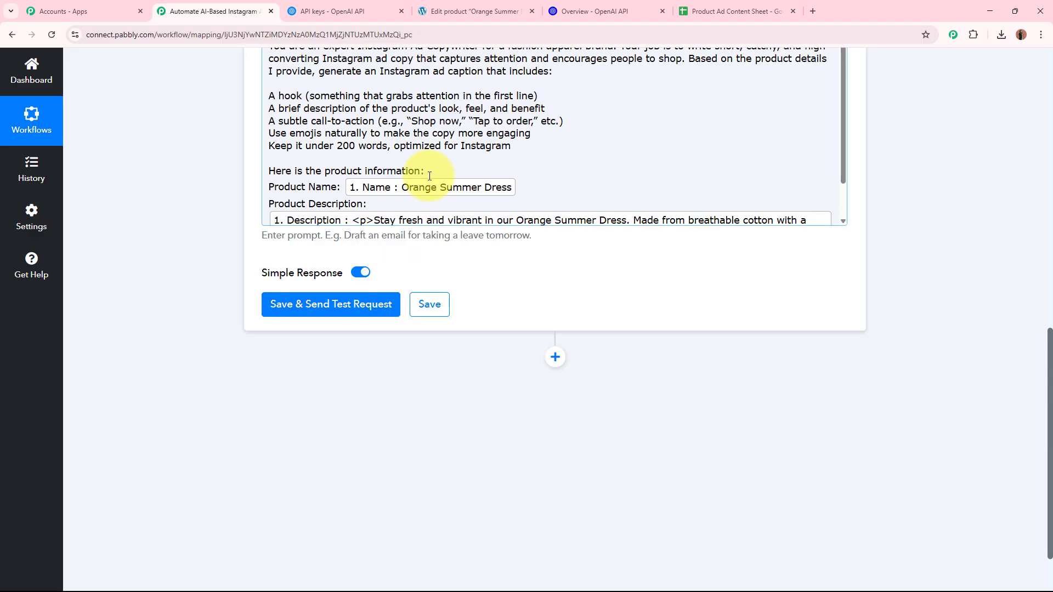
scroll(428, 176, "down", 1)
left_click(278, 300)
scroll(176, 280, "down", 2)
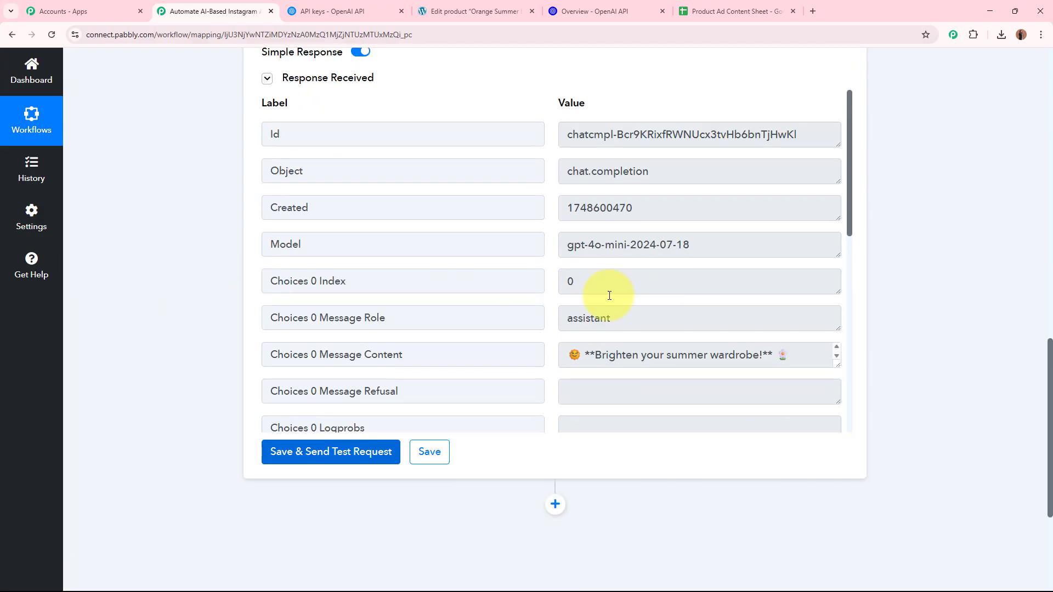
scroll(676, 279, "down", 4)
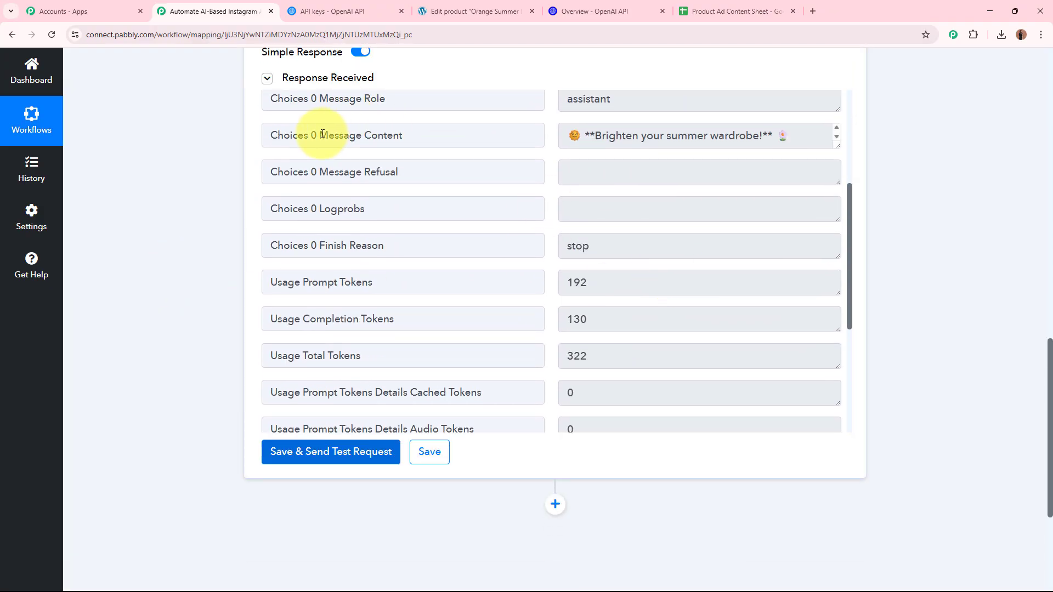
left_click_drag(319, 135, 479, 134)
left_click_drag(836, 144, 834, 348)
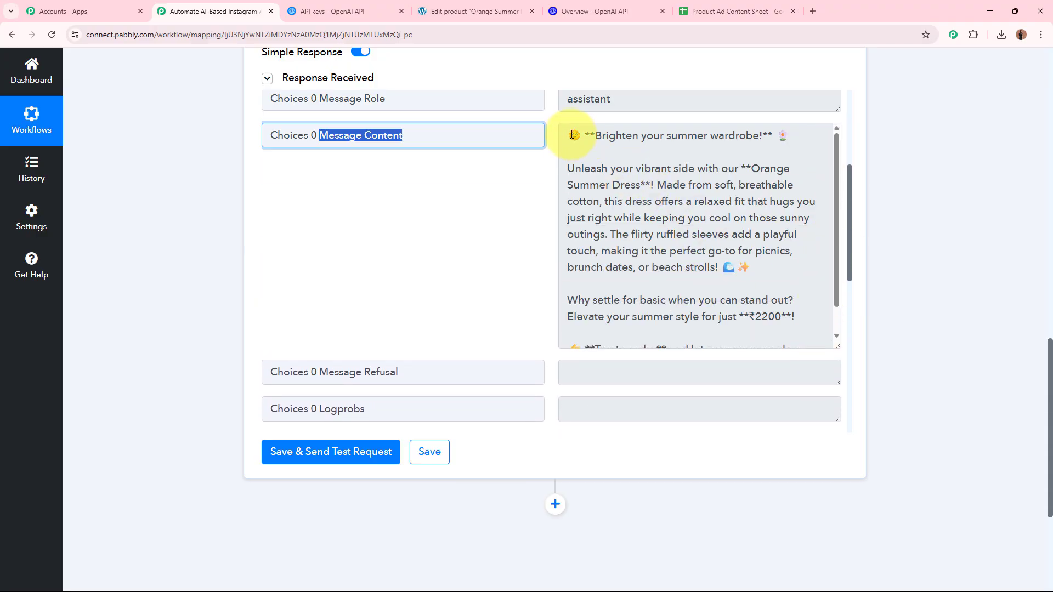
Step: Read through the generated ad copy's hook, product description, price line and call-to-action, and shrink the message content box again
left_click_drag(572, 135, 766, 141)
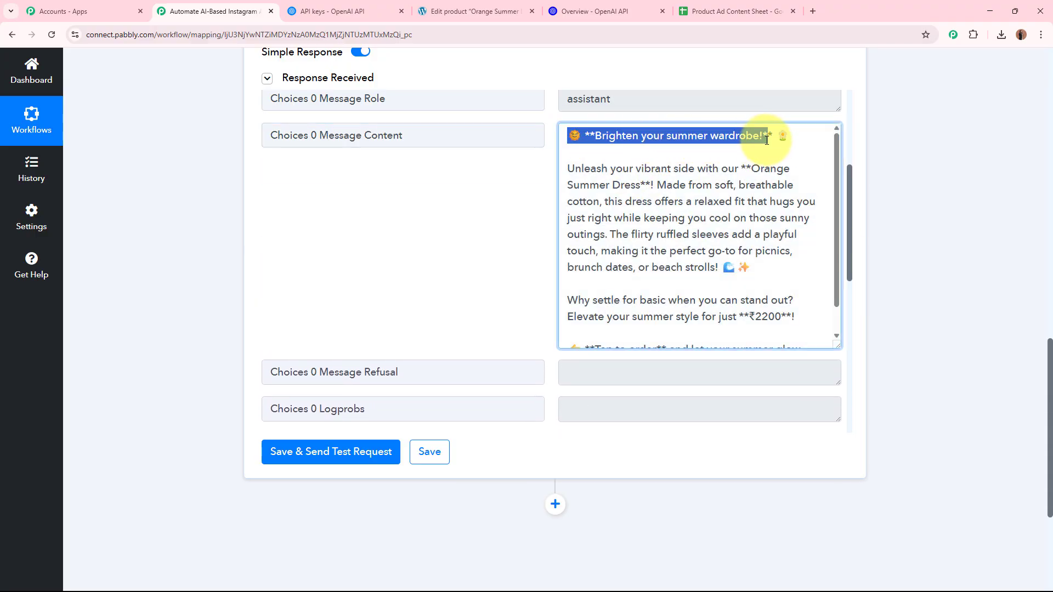
left_click_drag(568, 169, 665, 327)
left_click(677, 329)
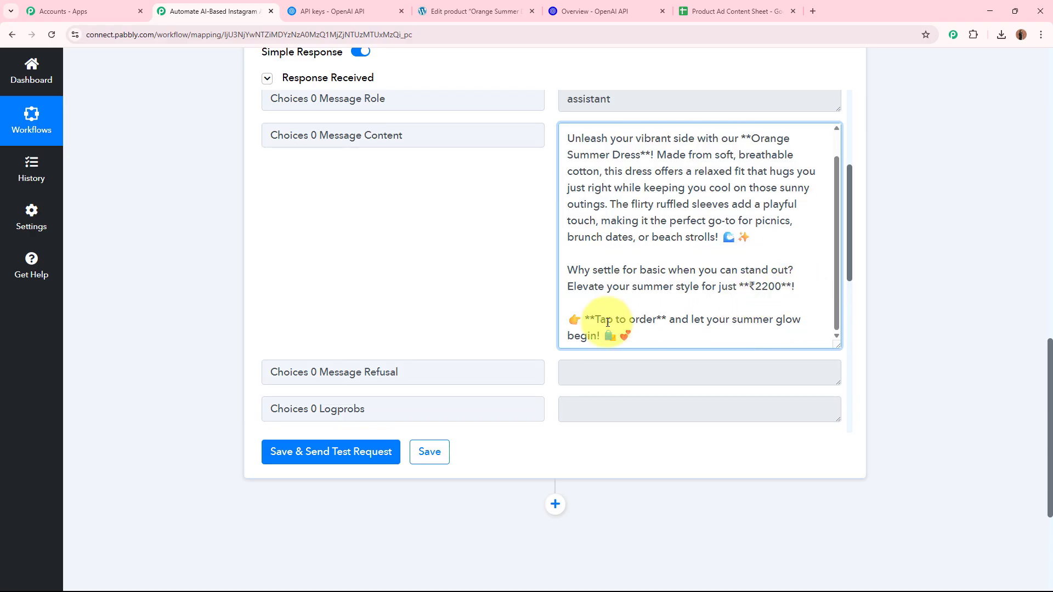
left_click_drag(582, 321, 652, 324)
left_click_drag(568, 270, 798, 286)
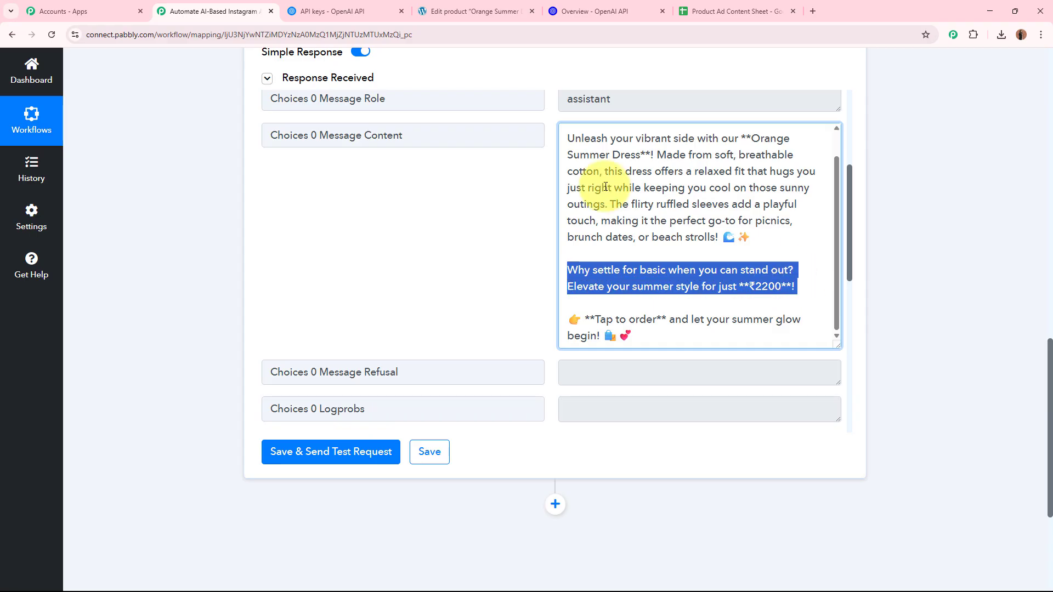
left_click_drag(567, 138, 748, 248)
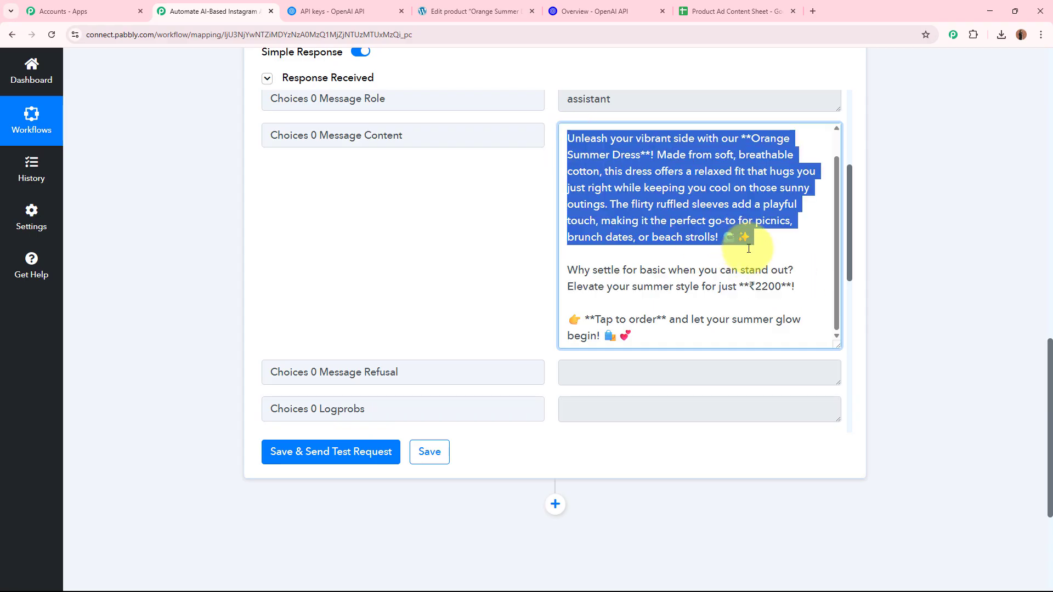
left_click(748, 248)
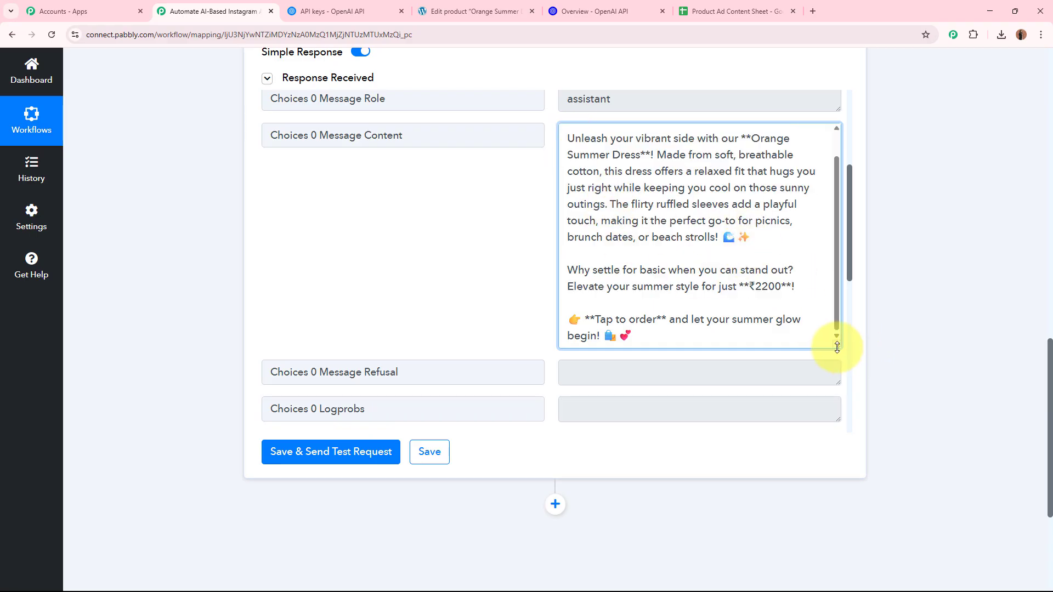
left_click_drag(838, 347, 828, 149)
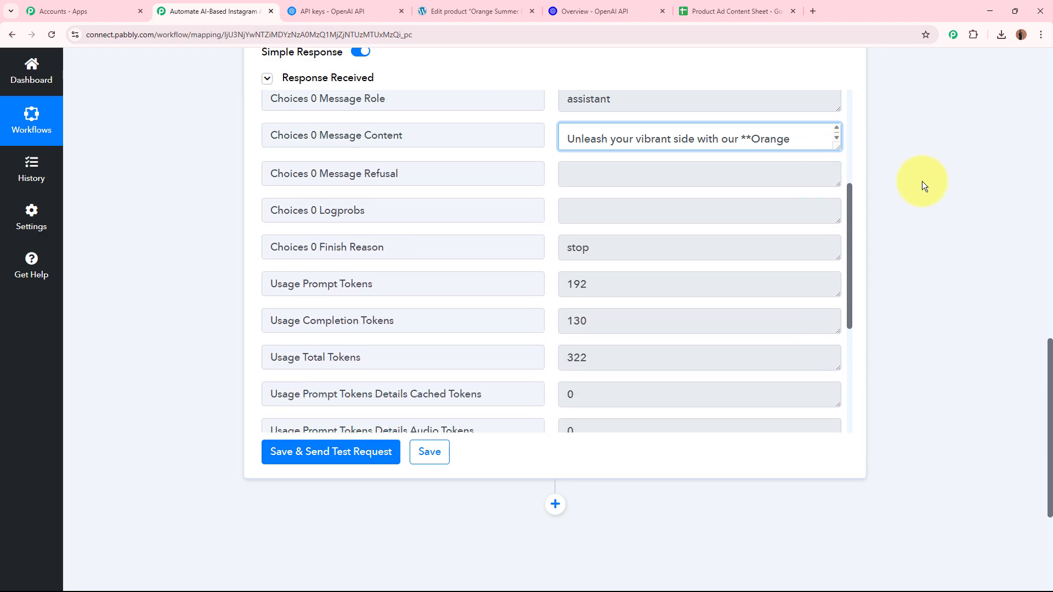
Step: Collapse the ChatGPT action and check the next empty row of the Product Ad Content Sheet in Google Sheets
scroll(922, 181, "up", 10)
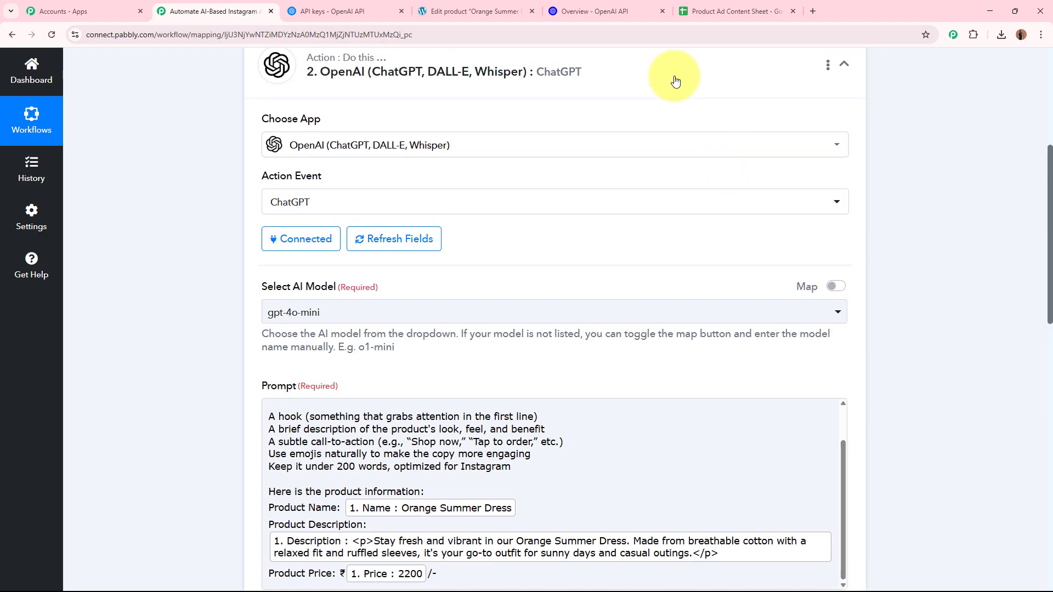
left_click(675, 81)
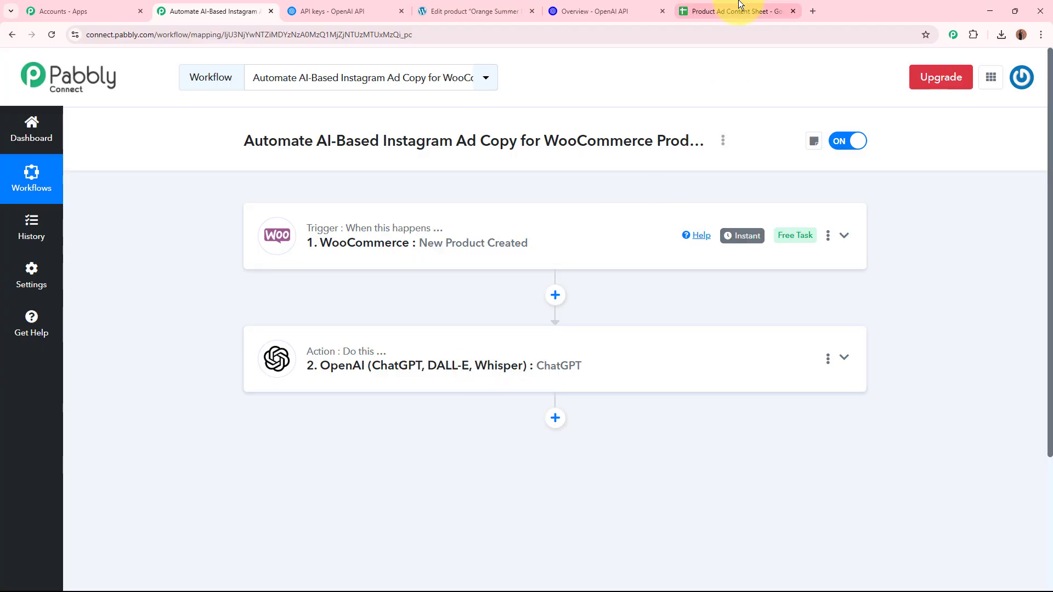
left_click(740, 5)
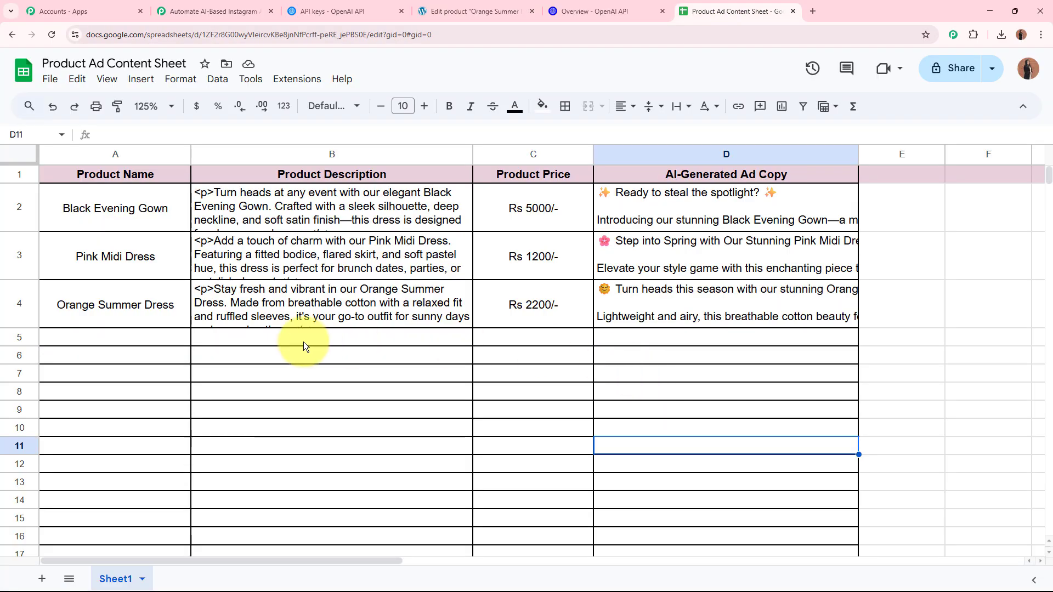
left_click_drag(148, 343, 518, 344)
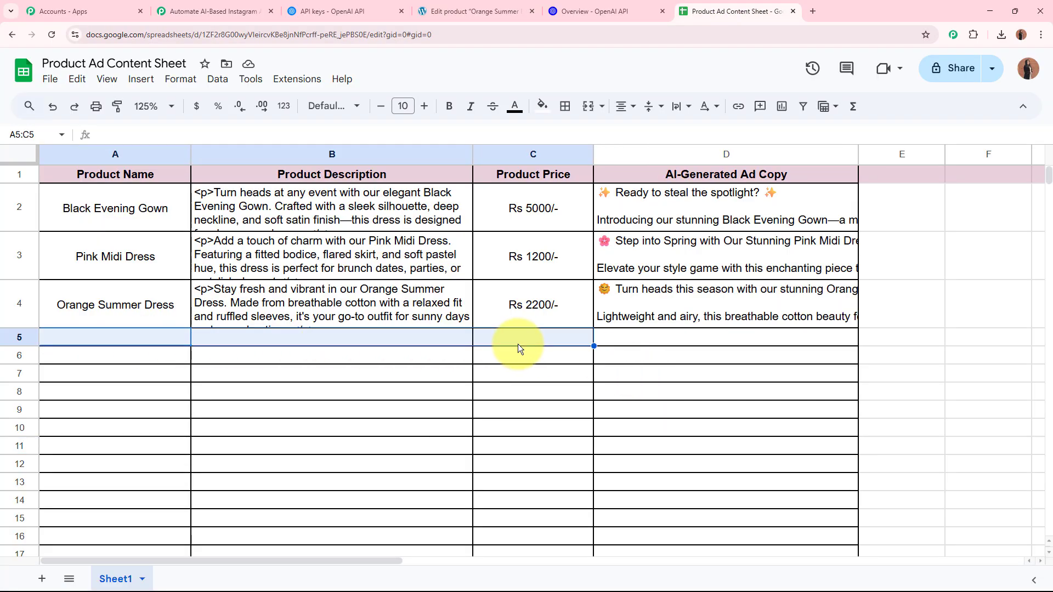
left_click(505, 390)
Step: Return to the Pabbly Connect workflow and add a Google Sheets action after ChatGPT with the Add New Row event
left_click(213, 10)
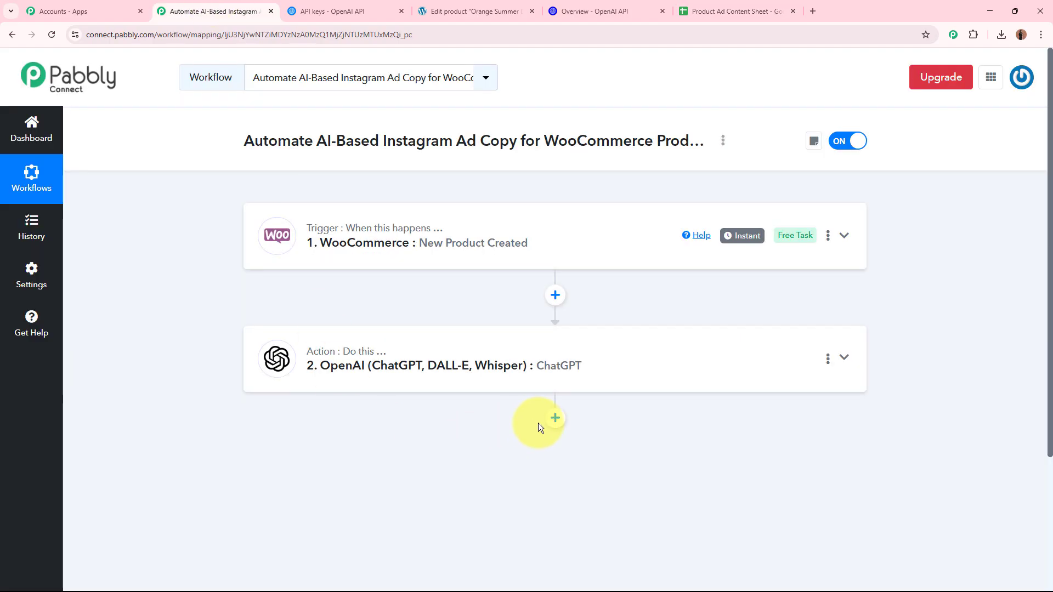
left_click(555, 419)
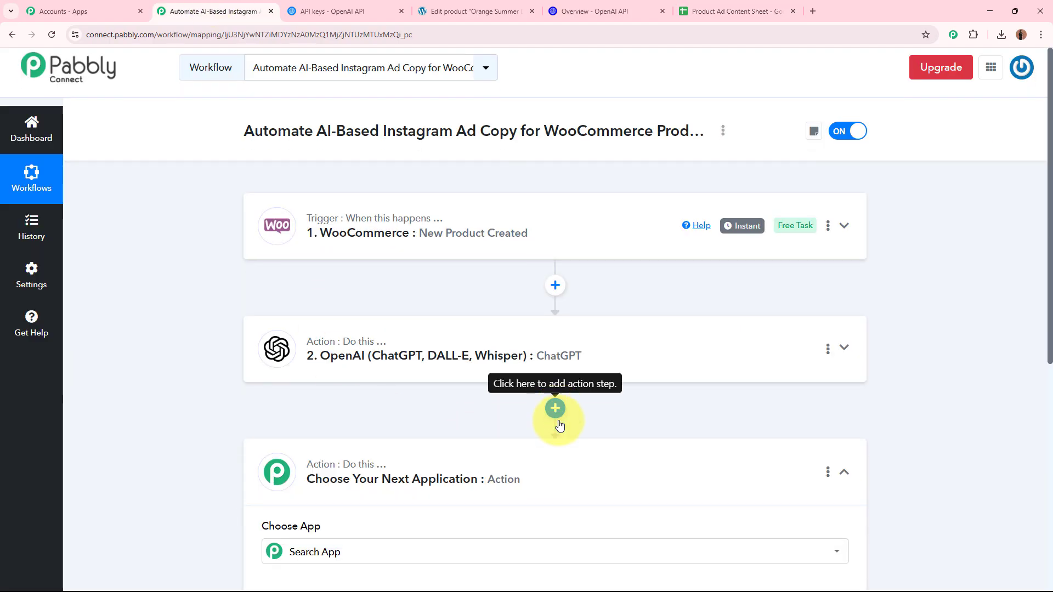
type("oogle")
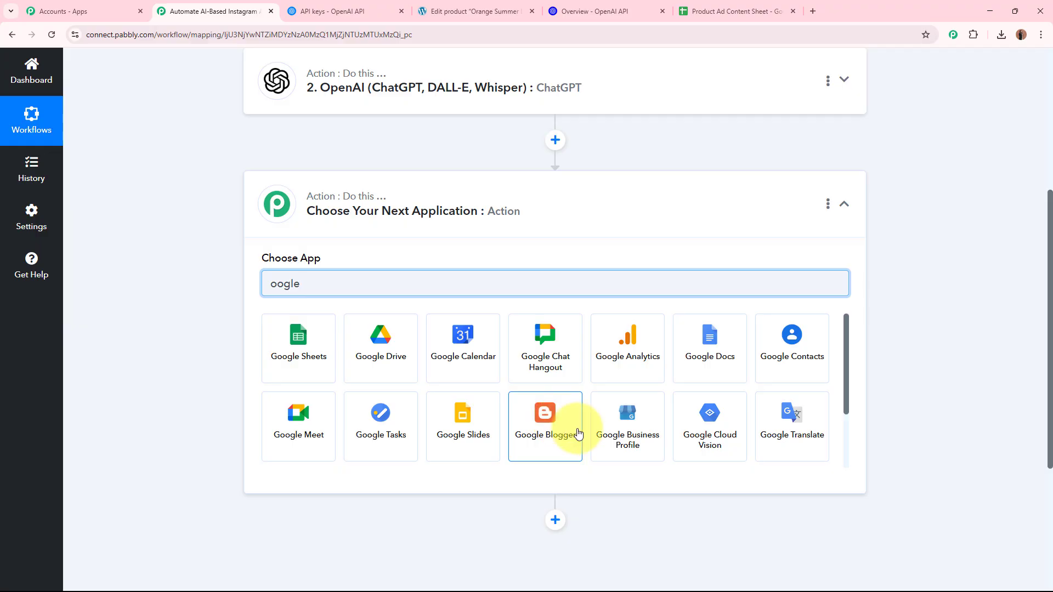
left_click(300, 359)
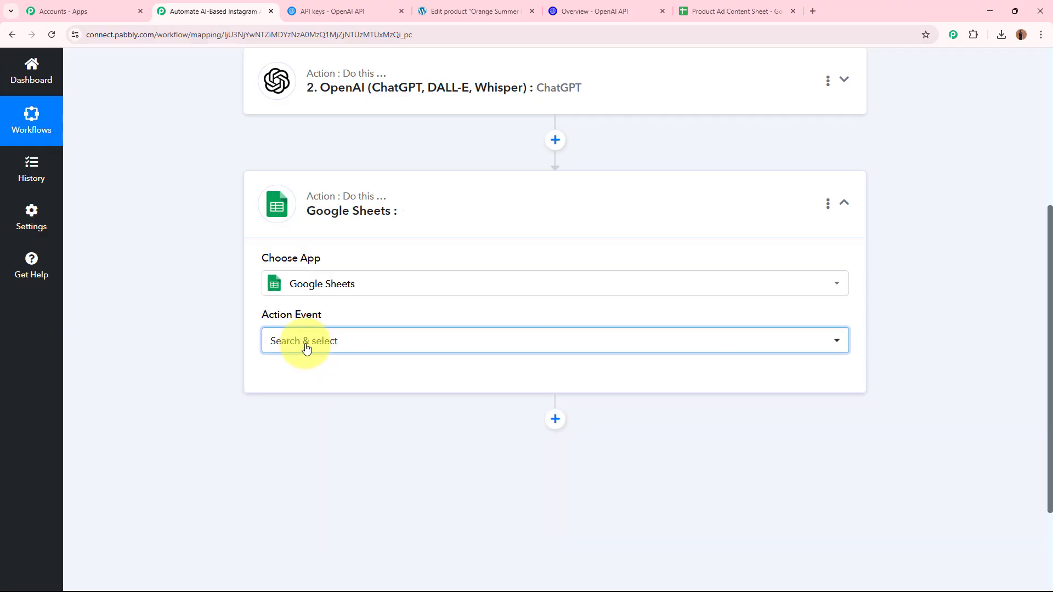
left_click(306, 341)
left_click(390, 153)
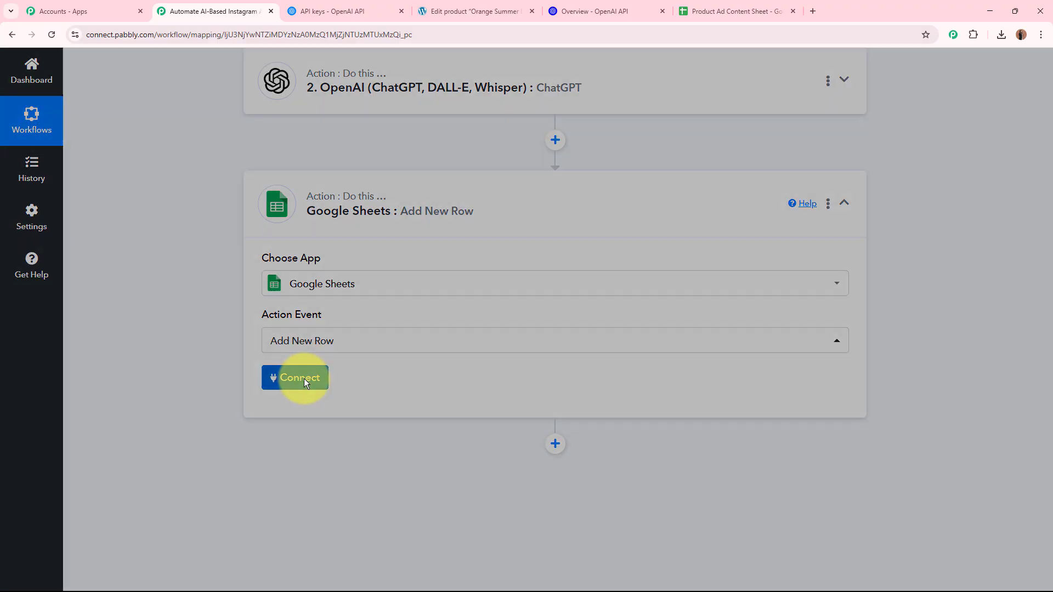
Step: Add a new Google Sheets connection to the action, signing in with the Google account and allowing Pabbly Connect Sheets access
left_click(304, 378)
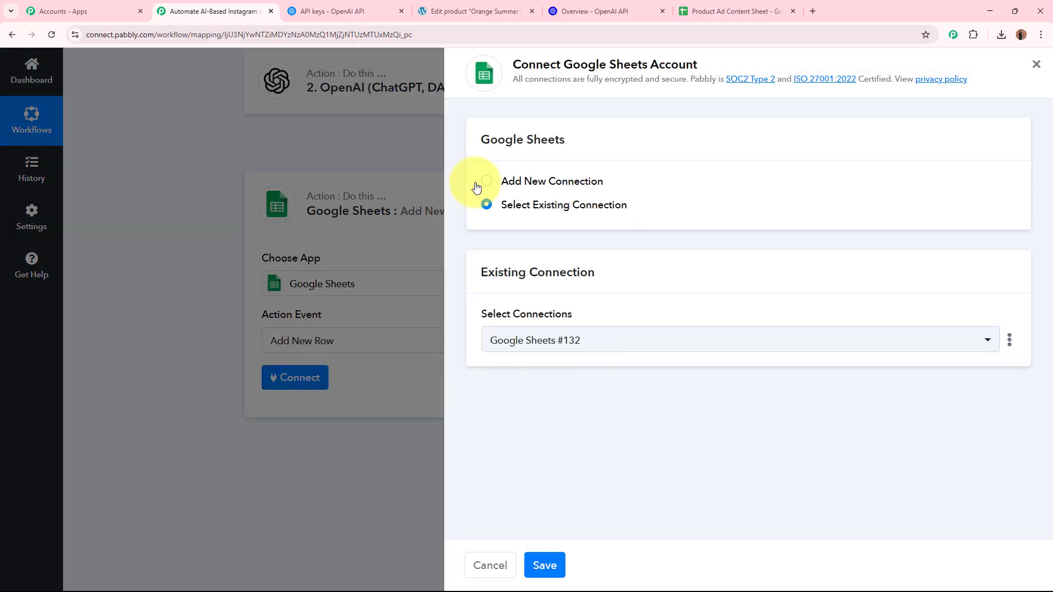
left_click(495, 180)
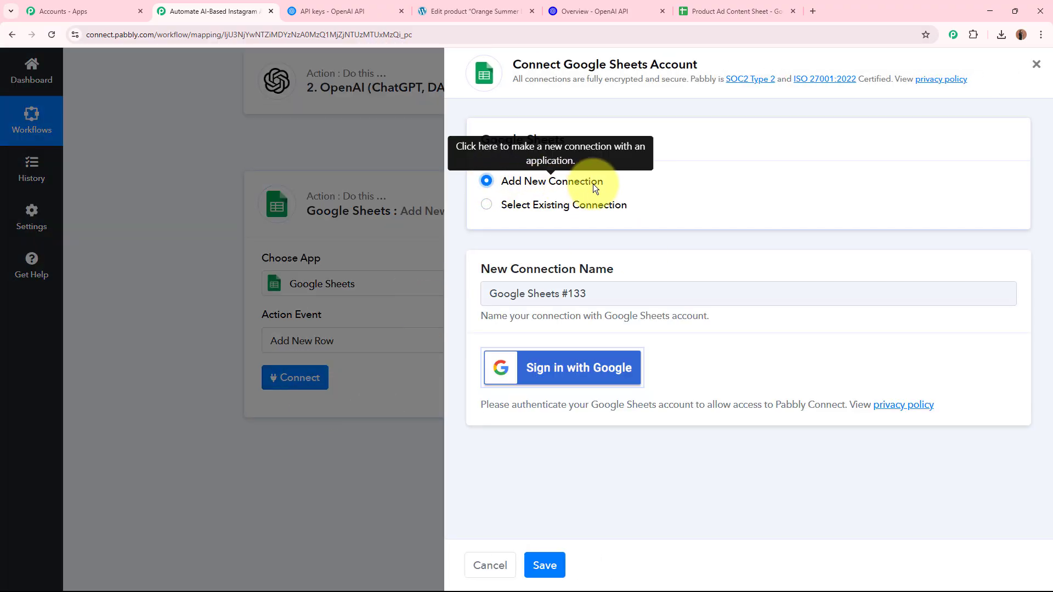
left_click(601, 376)
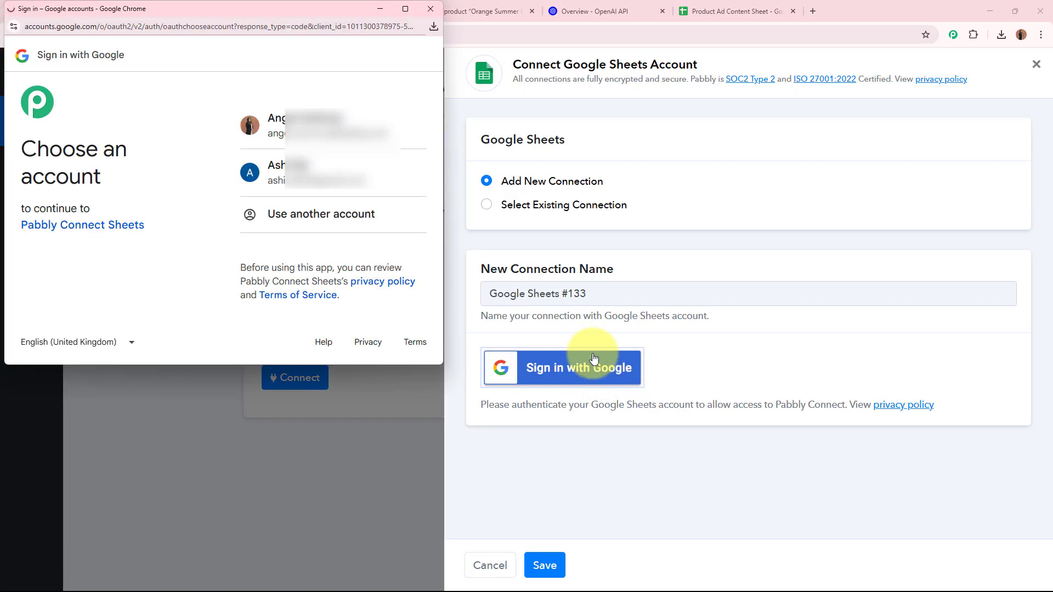
left_click_drag(22, 145, 167, 190)
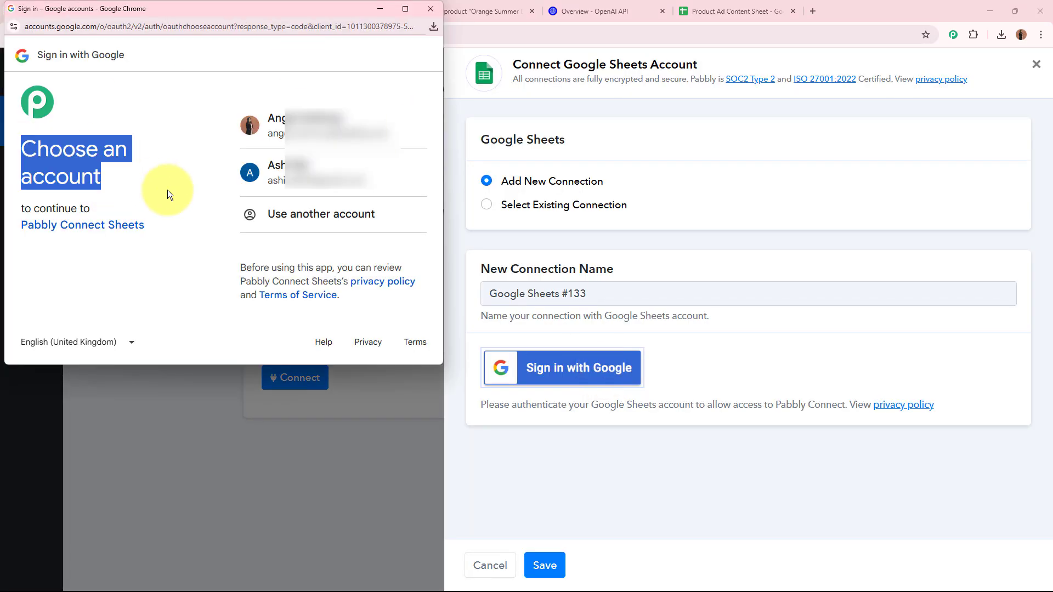
left_click(167, 189)
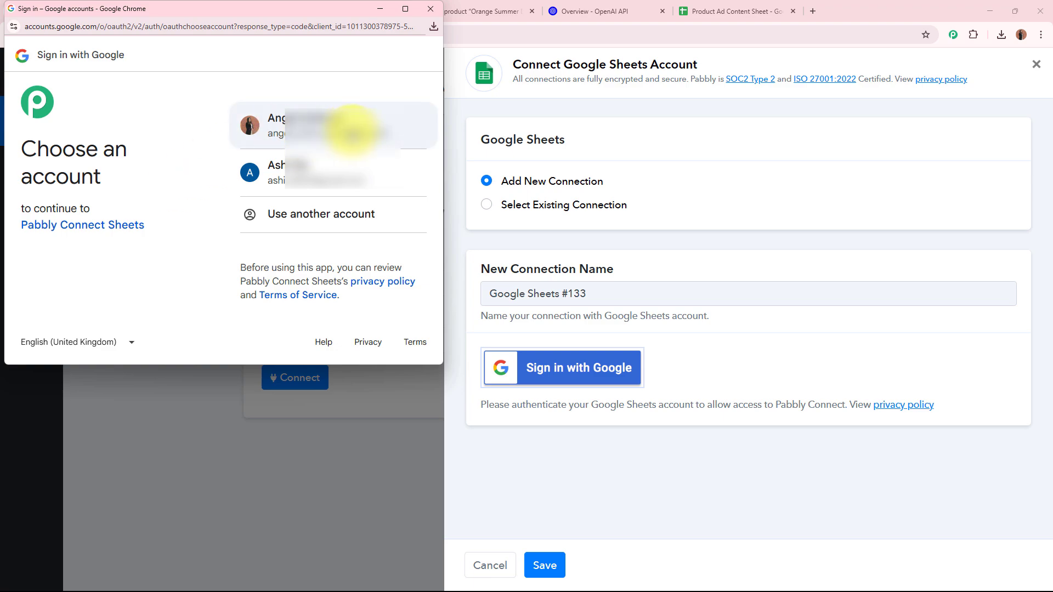
left_click(384, 128)
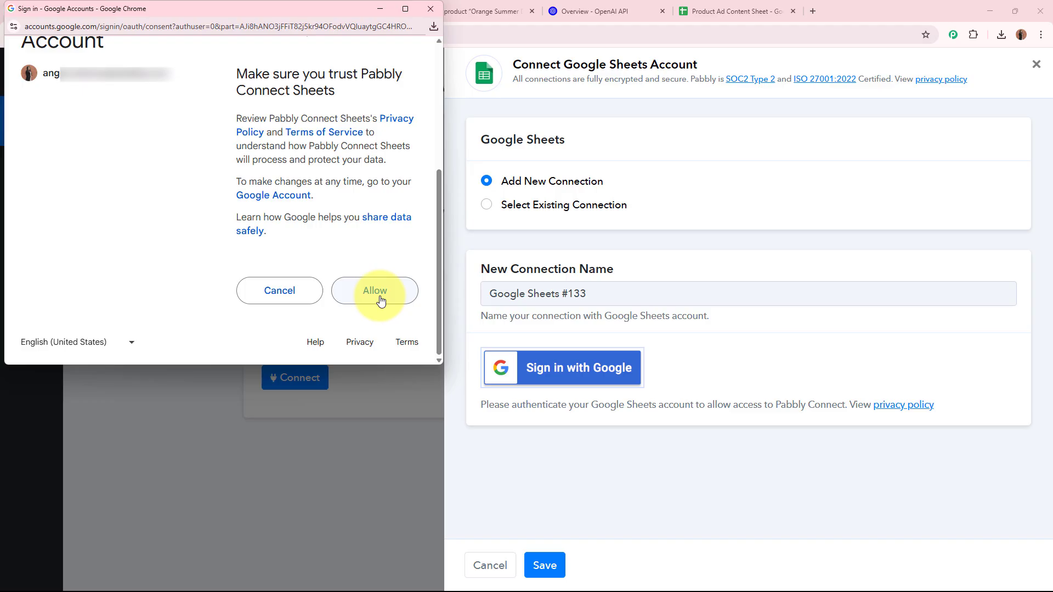
left_click(381, 301)
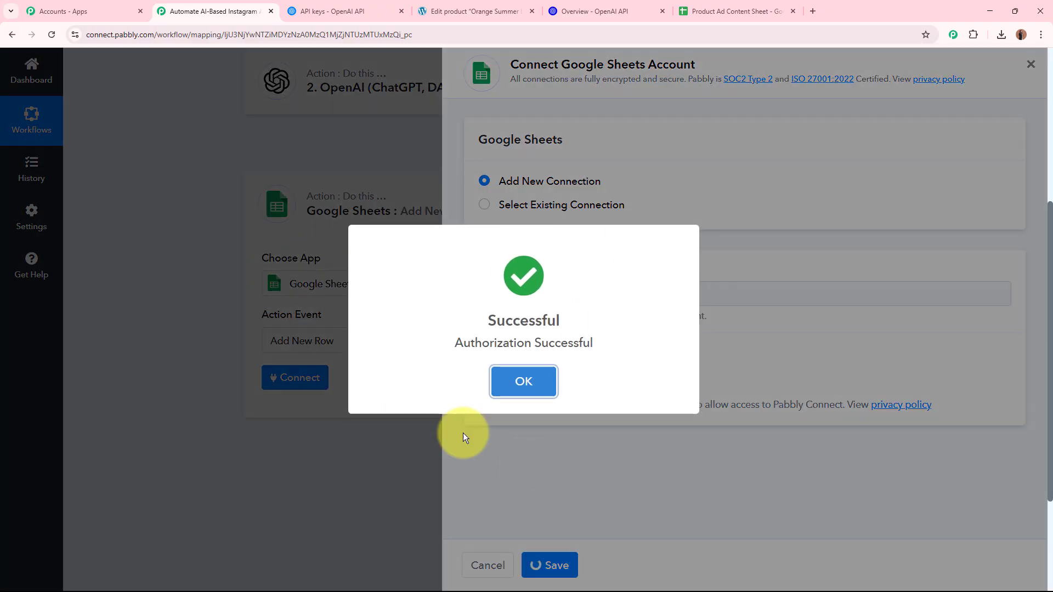
left_click(523, 381)
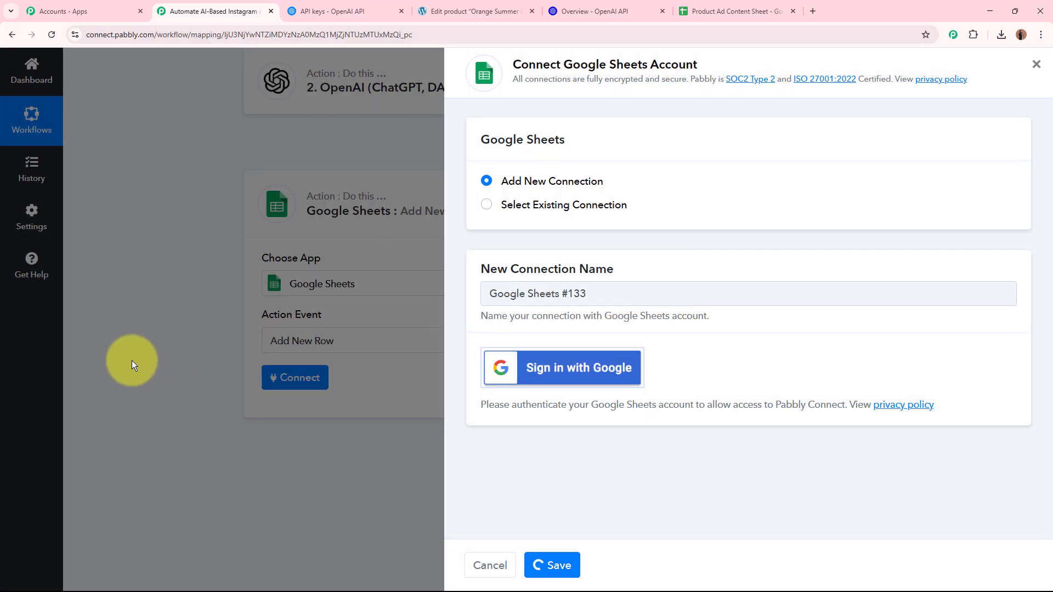
Step: Choose Product Ad Content Sheet as the spreadsheet, check it in Google Sheets, and return to the Pabbly Connect workflow
scroll(130, 361, "down", 4)
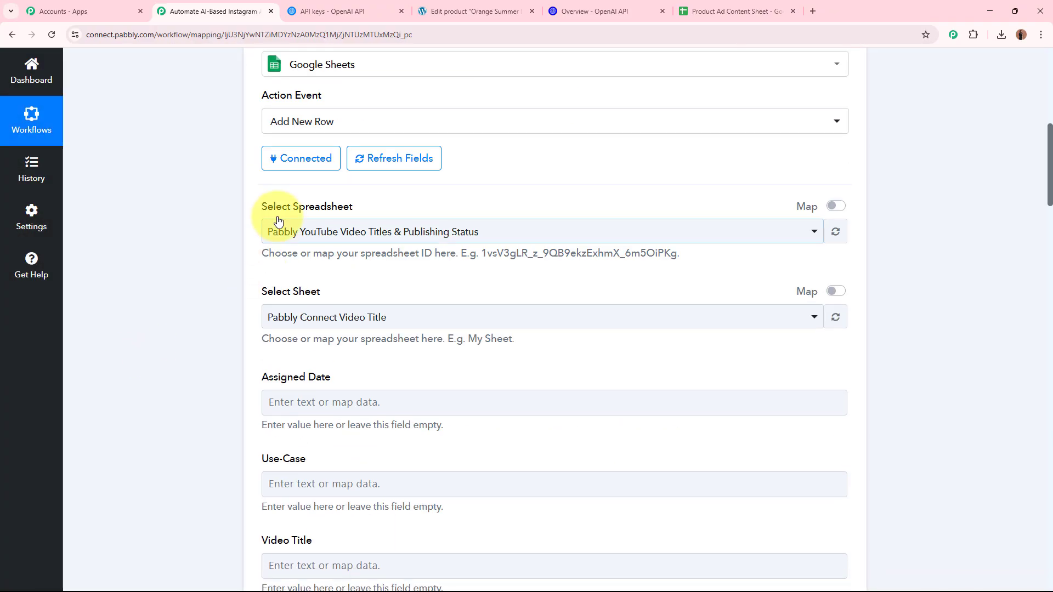
left_click_drag(277, 207, 384, 230)
left_click(383, 232)
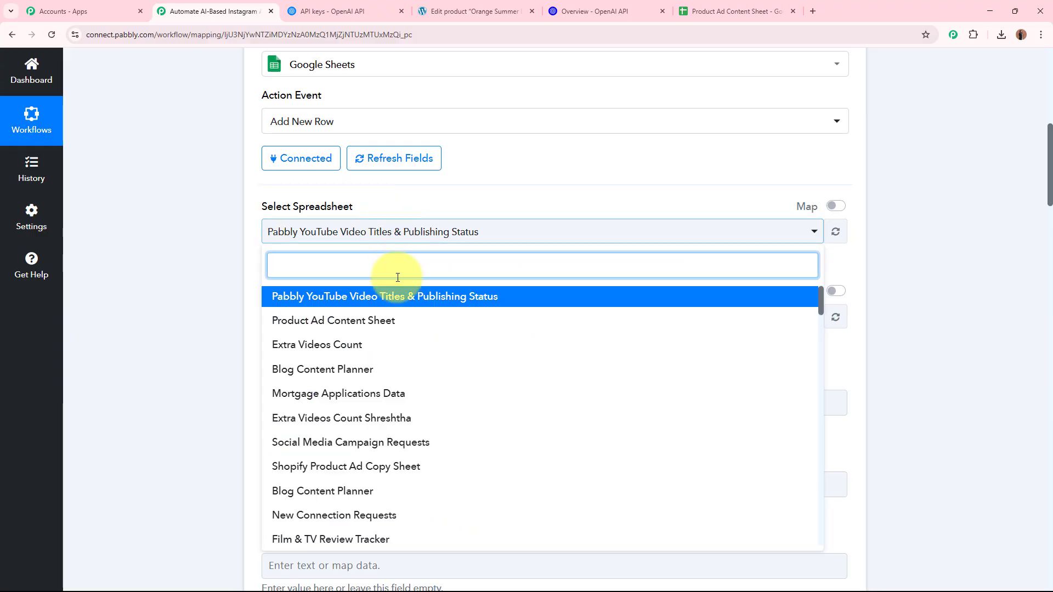
left_click(364, 323)
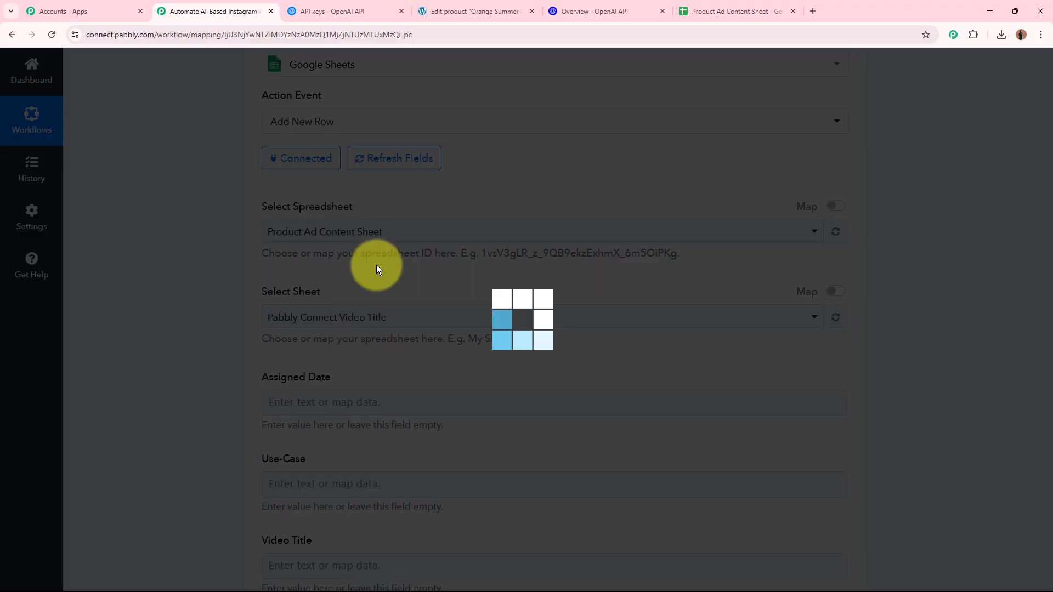
left_click(734, 11)
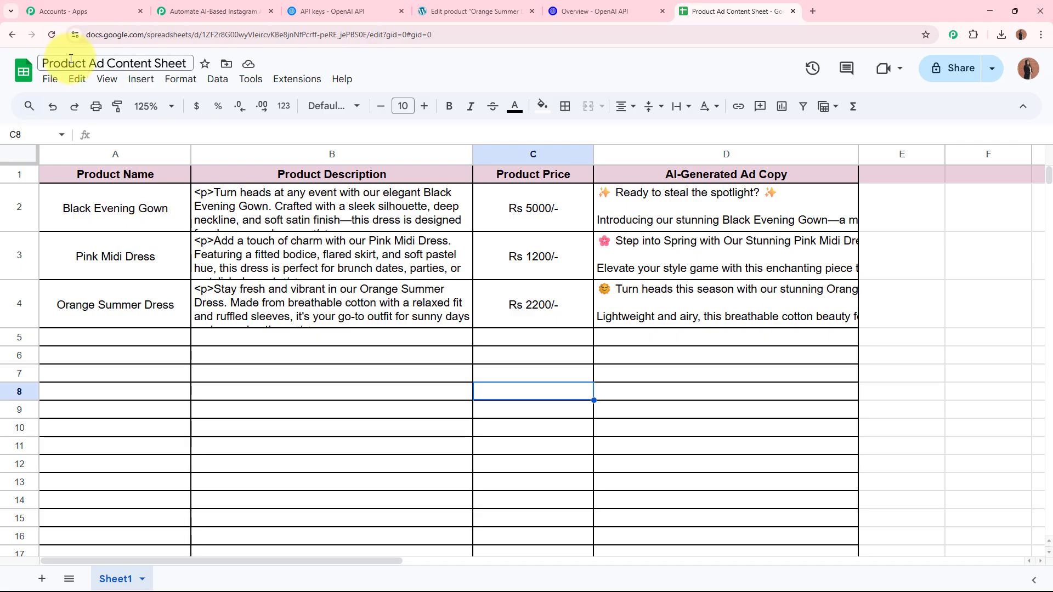
left_click(108, 357)
left_click(225, 6)
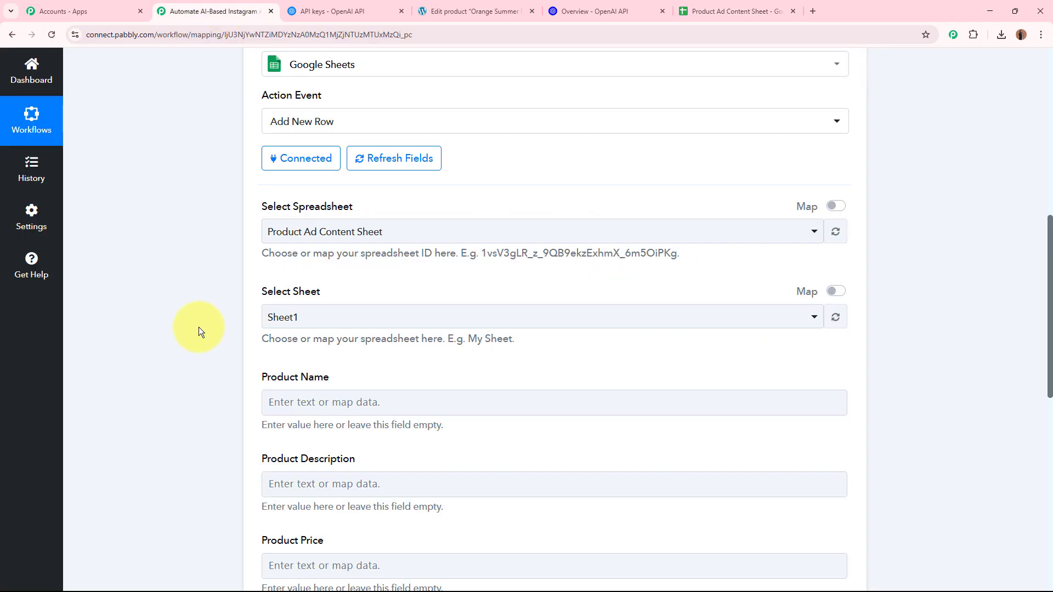
Step: Map the WooCommerce trigger's Name value to the Product Name column
scroll(314, 320, "down", 3)
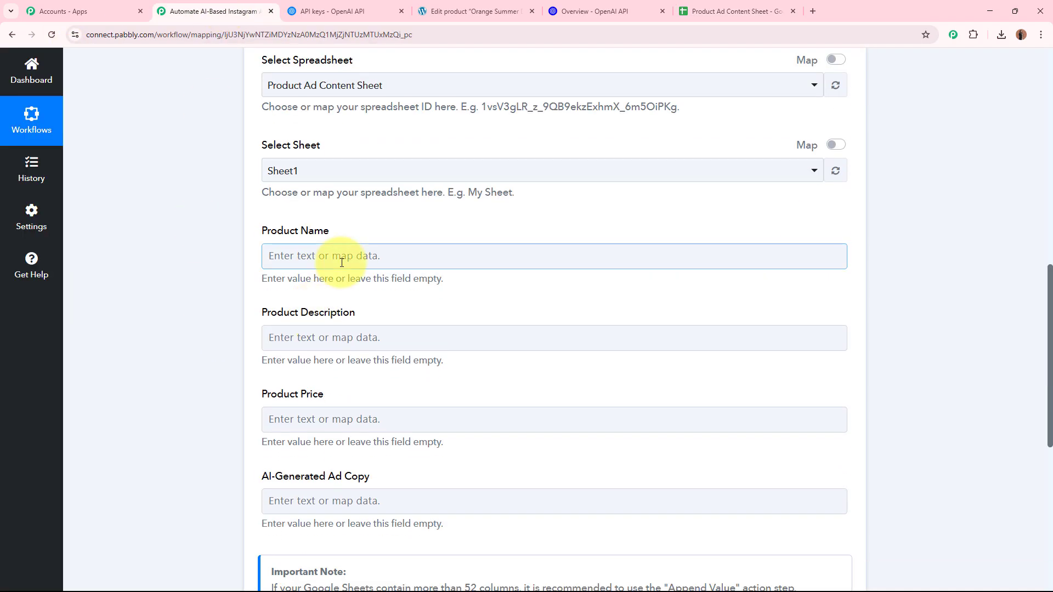
left_click(341, 258)
left_click(325, 307)
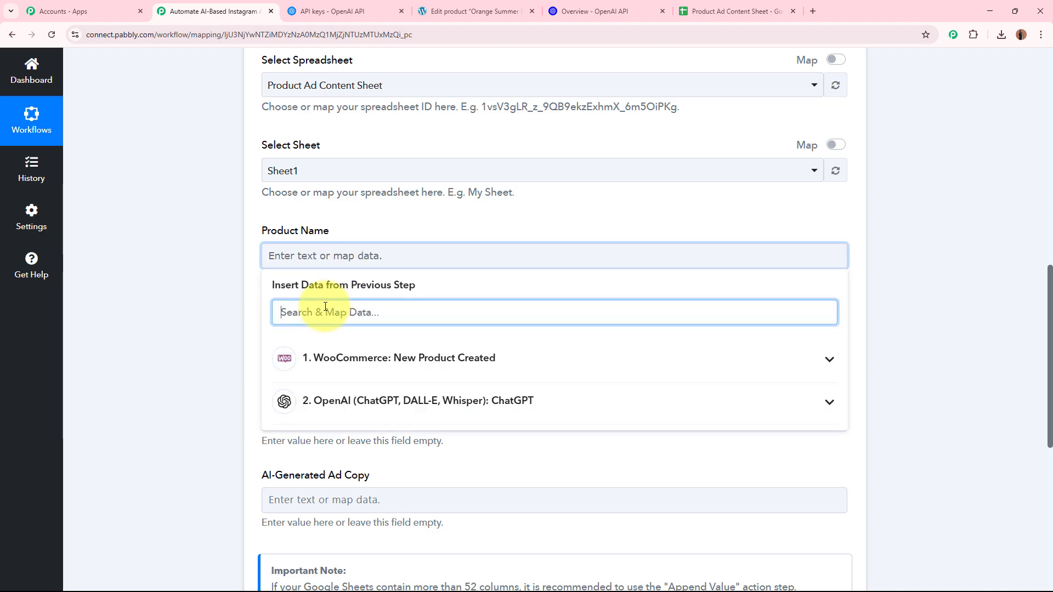
type("name")
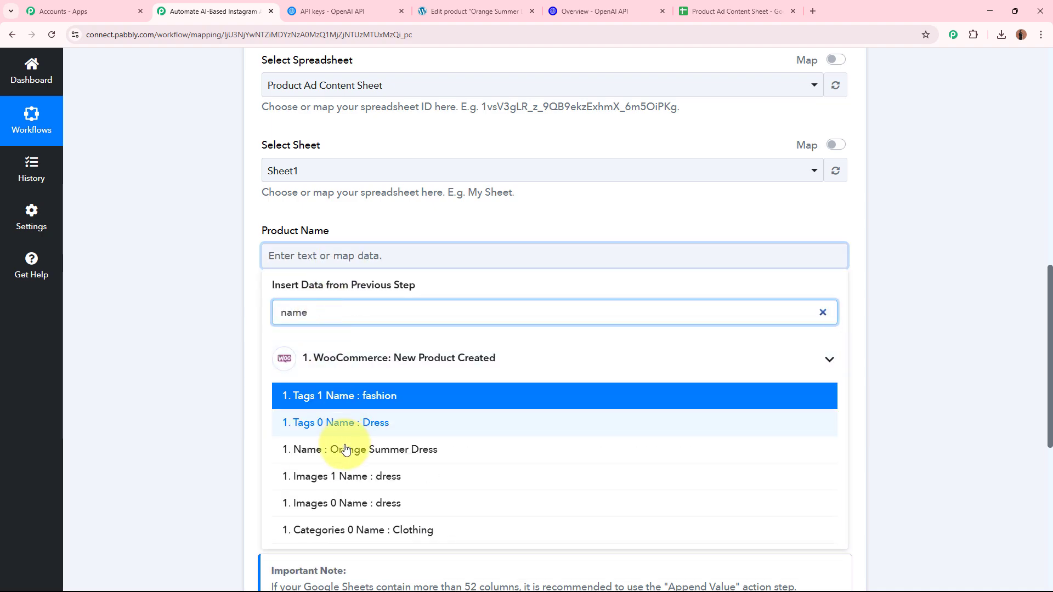
left_click(292, 452)
left_click(194, 347)
Step: Map the WooCommerce trigger's full Description value, not the Short Description, to the Product Description column
scroll(280, 309, "down", 1)
left_click(331, 274)
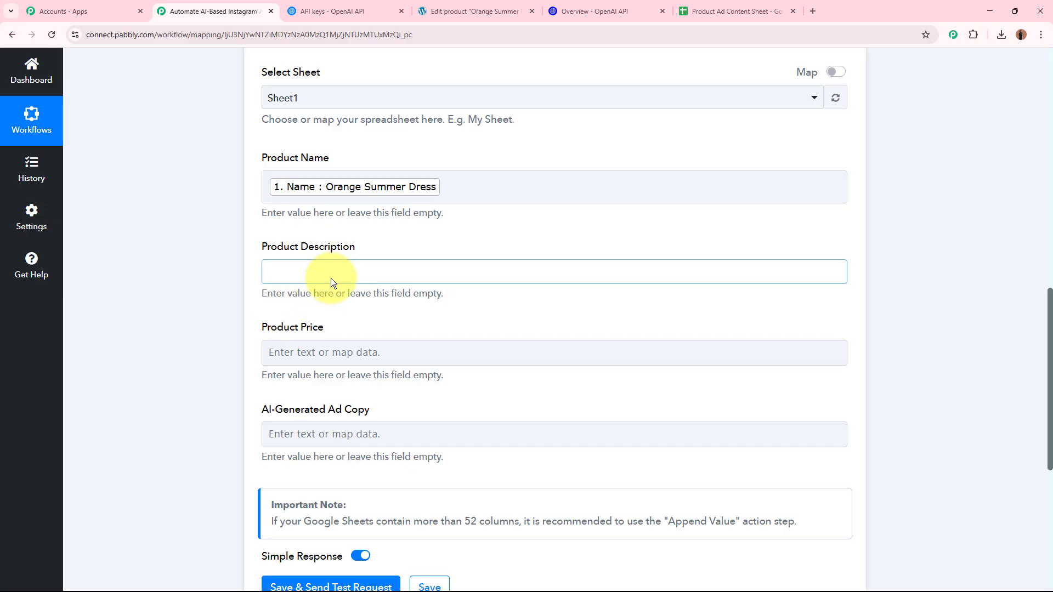
left_click(323, 331)
type("desc")
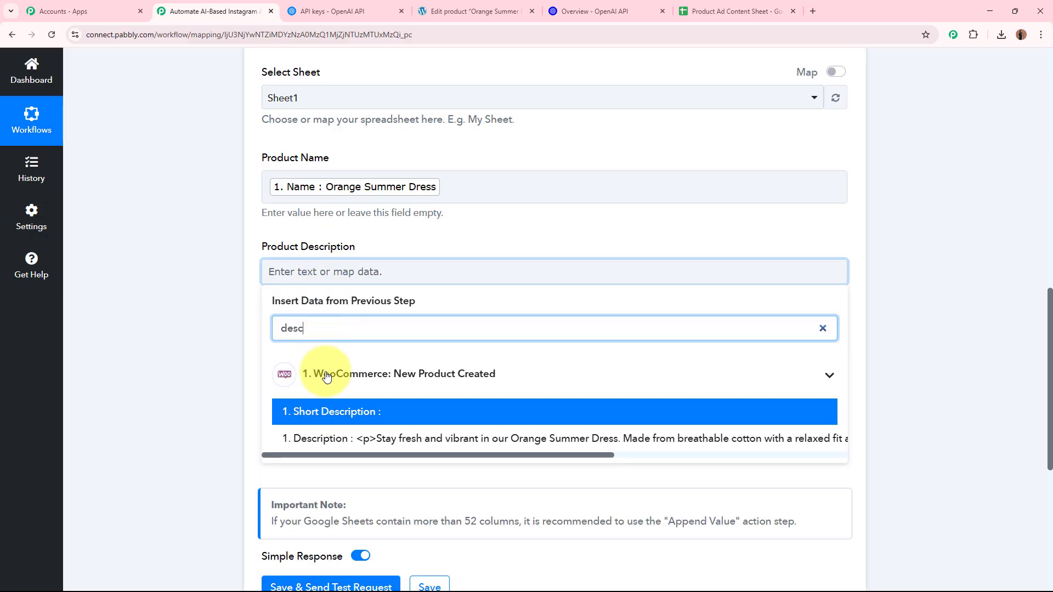
left_click(336, 437)
Step: Map the WooCommerce trigger's Price value to the Product Price column
left_click(289, 370)
left_click(324, 428)
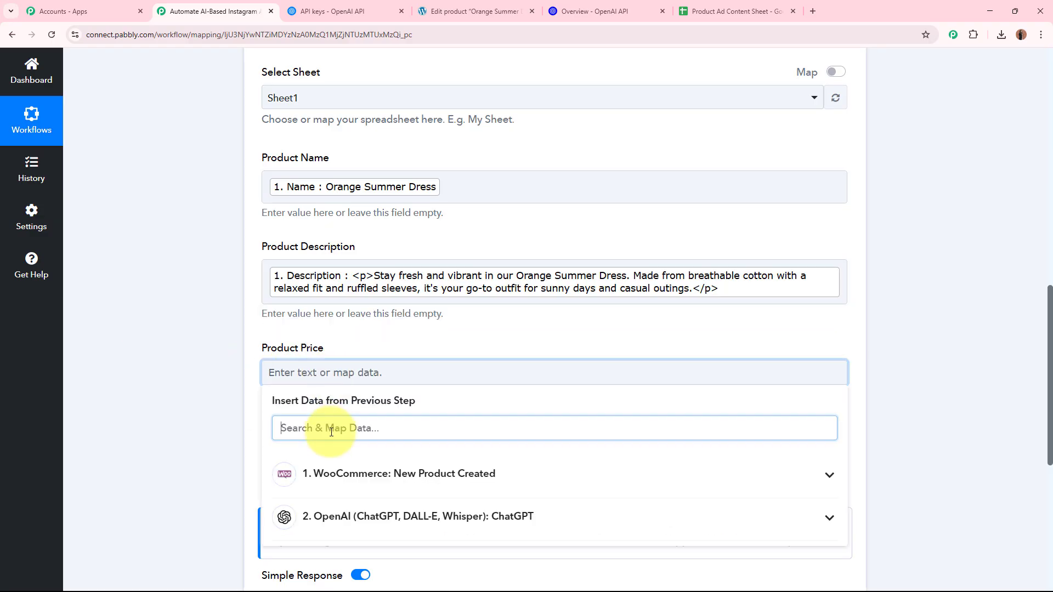
type("price")
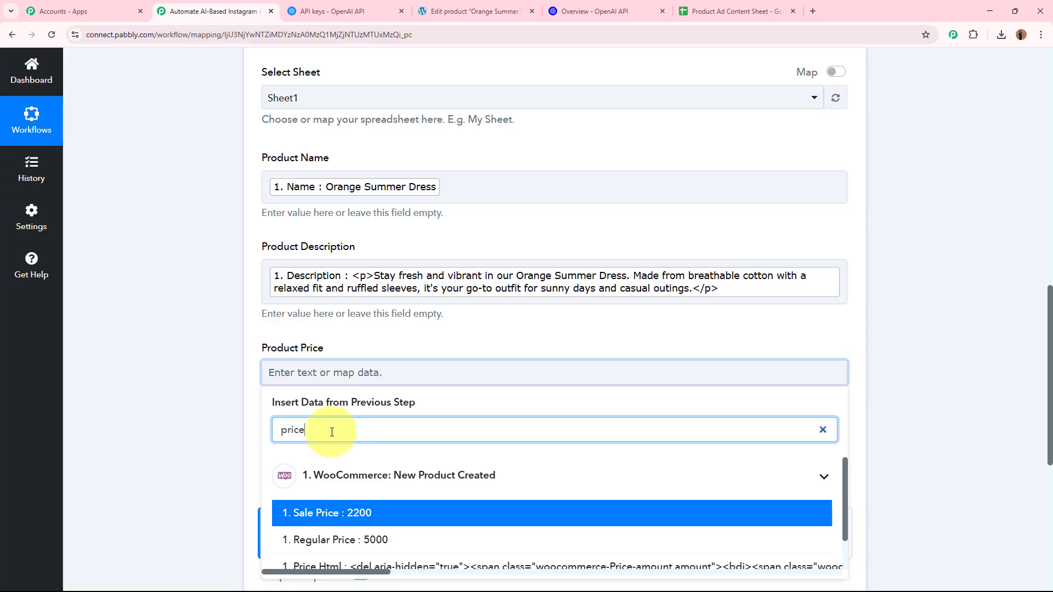
scroll(374, 553, "down", 1)
left_click(375, 555)
left_click(211, 422)
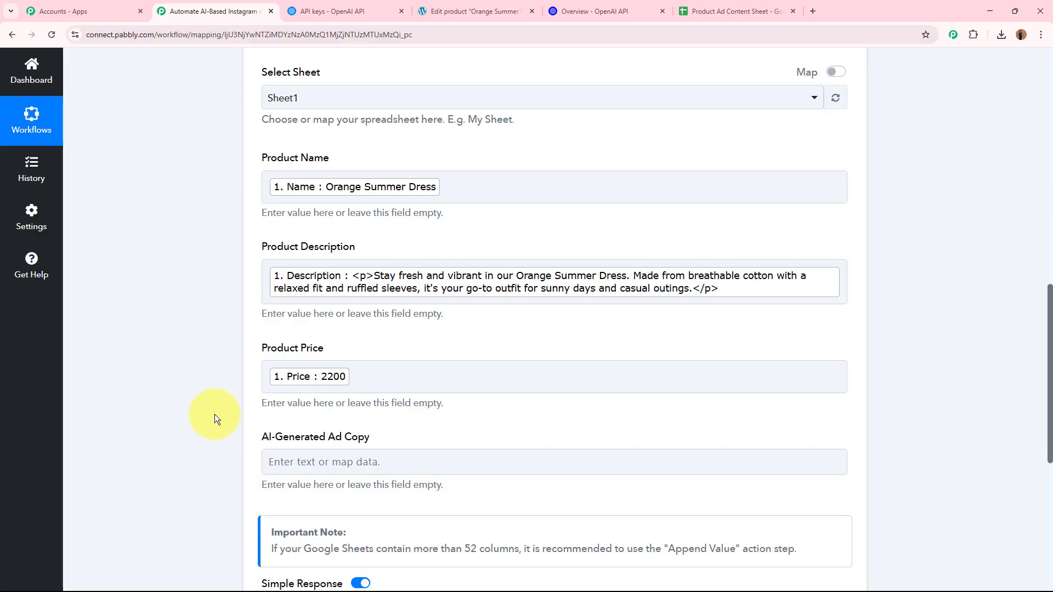
Step: Add "Rs" before and "/-" after the mapped price in the Product Price column
left_click(269, 377)
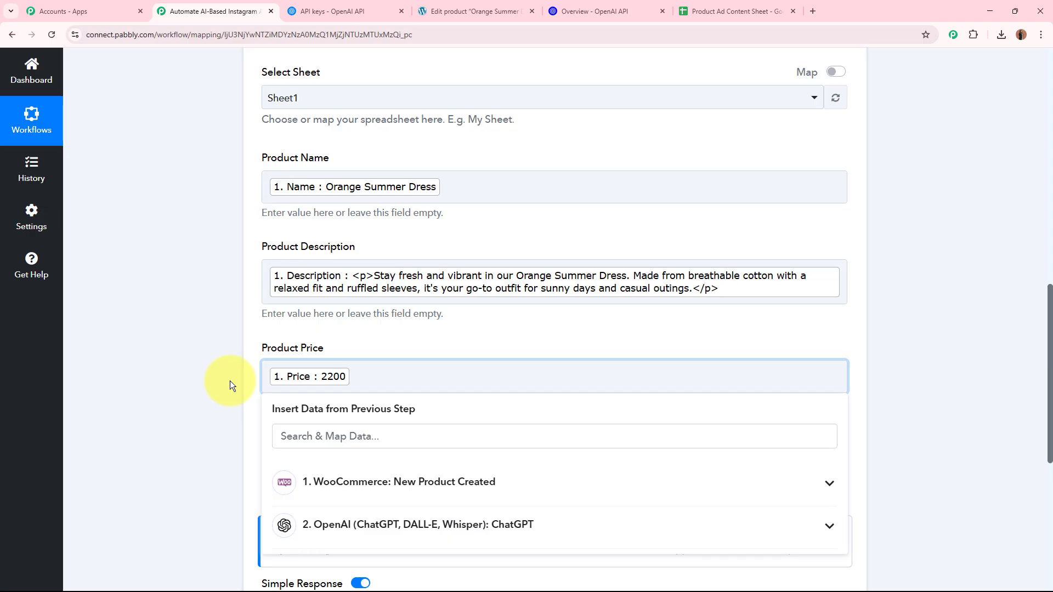
type("Rs")
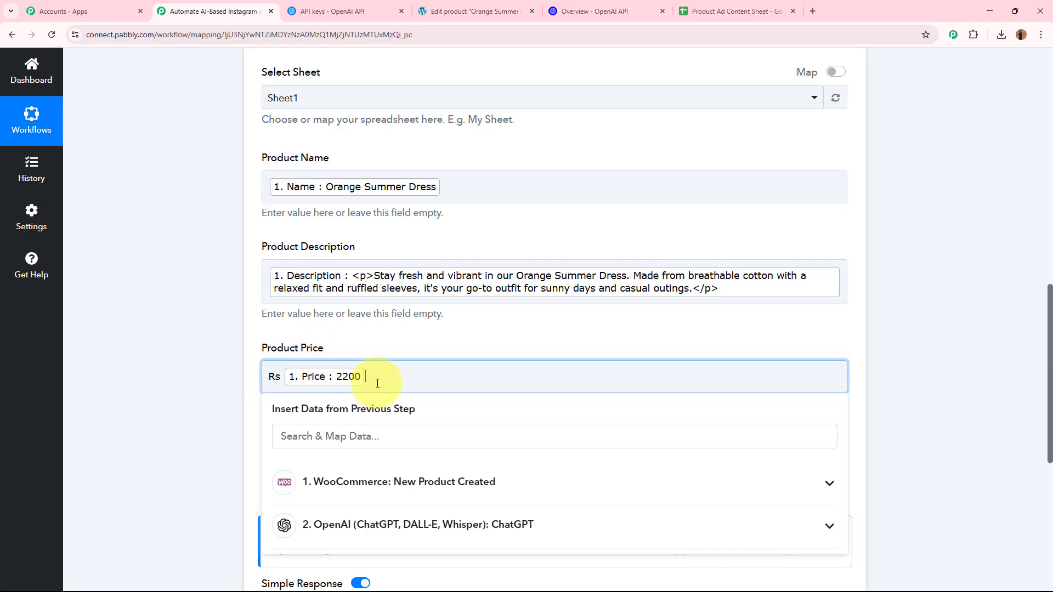
type(" /-")
left_click(210, 301)
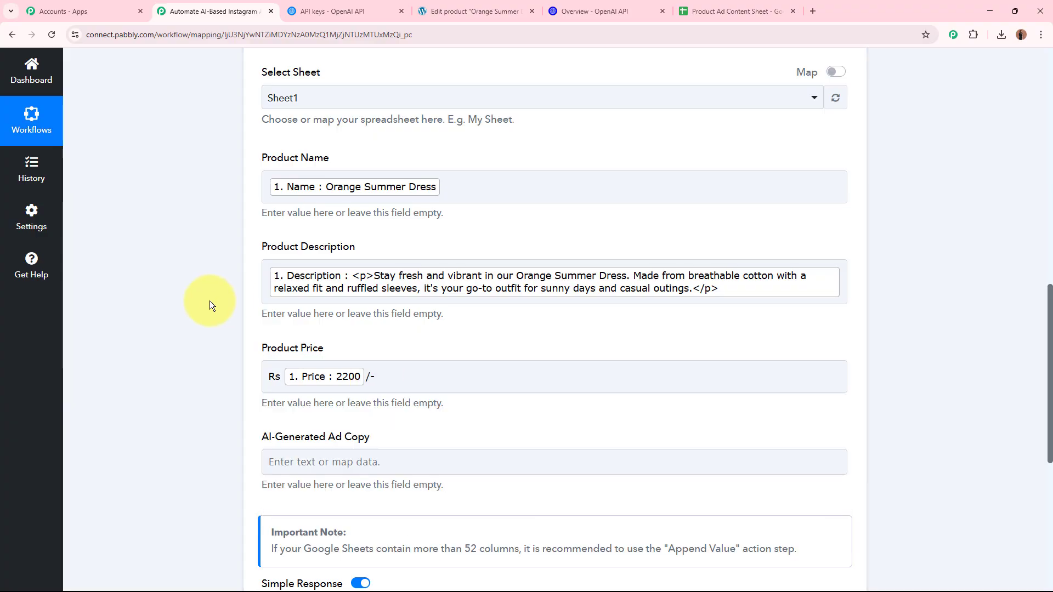
Step: Map ChatGPT's Choices 0 Message Content to the AI-Generated Ad Copy column and save the action with a test request
scroll(212, 315, "down", 3)
left_click(346, 315)
scroll(459, 371, "down", 3)
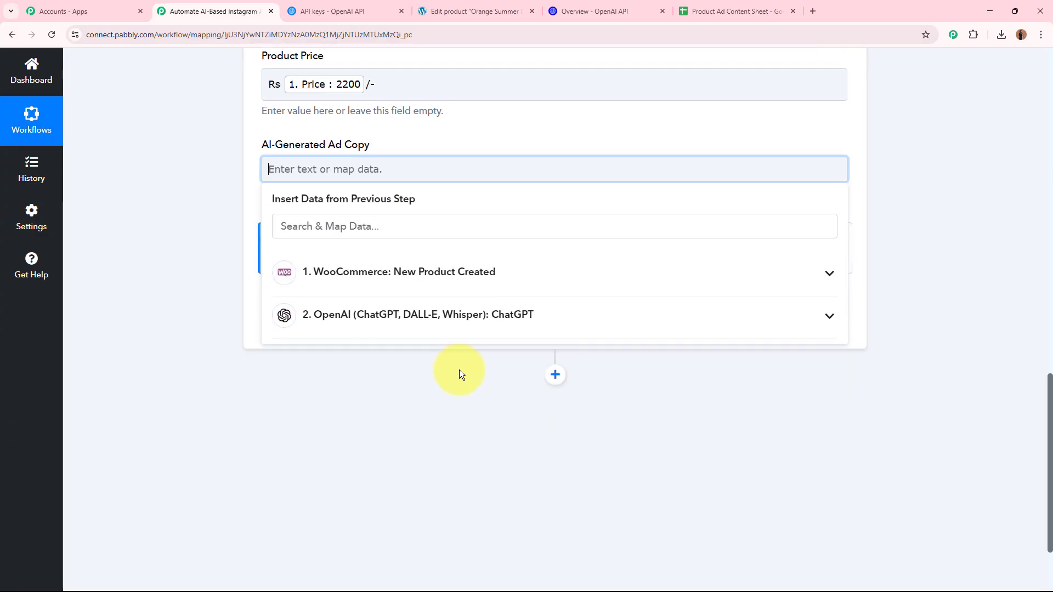
left_click(455, 315)
left_click(467, 518)
left_click(206, 296)
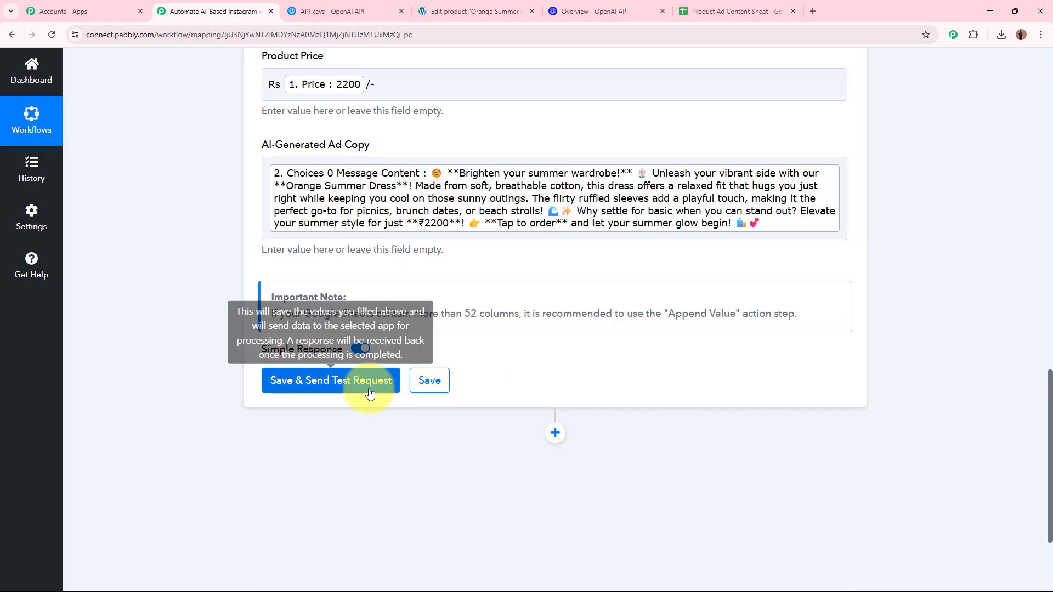
left_click(335, 378)
scroll(141, 340, "down", 3)
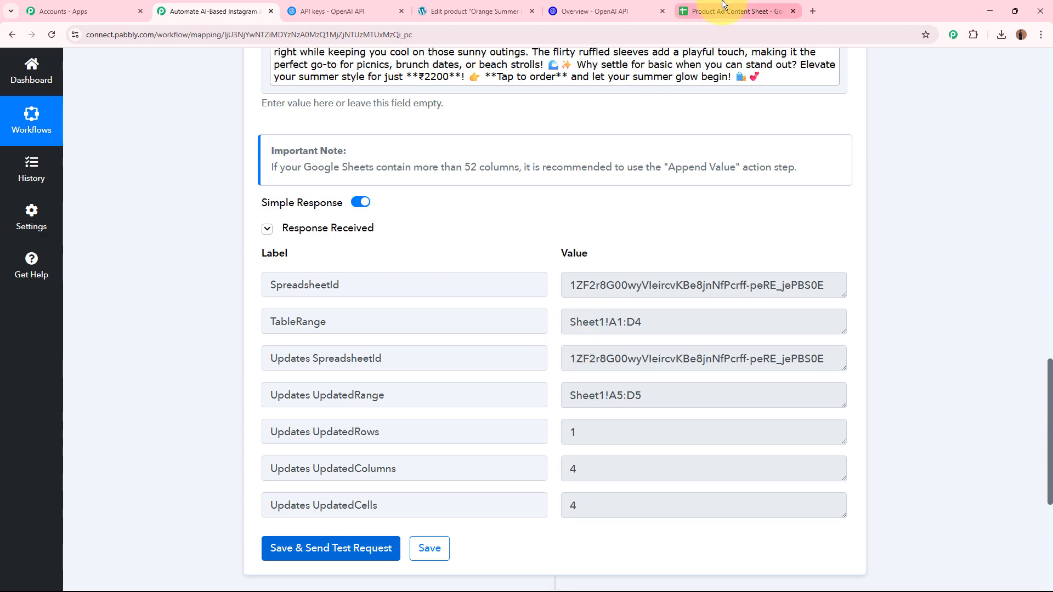
Step: Check the Orange Summer Dress row in the Product Ad Content Sheet, reading its name, description, price and full ad copy
left_click(723, 7)
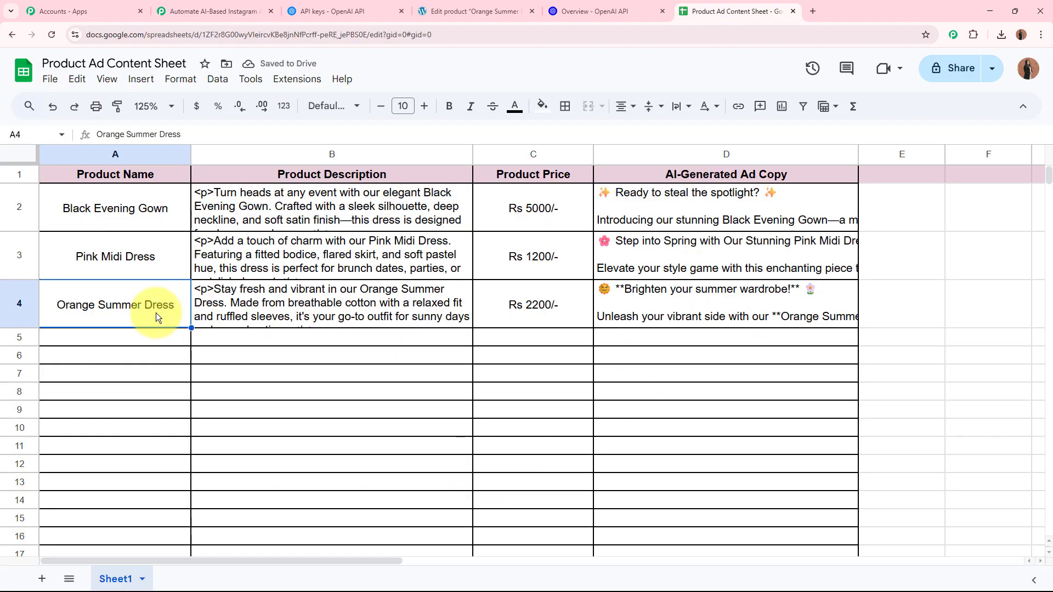
left_click_drag(156, 313, 768, 307)
left_click(748, 410)
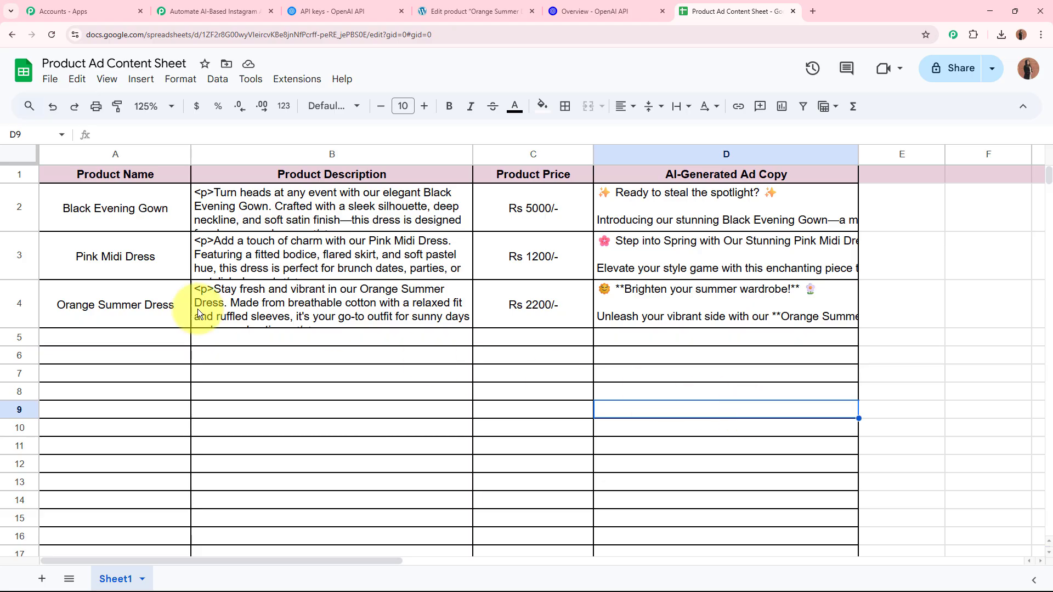
left_click(162, 311)
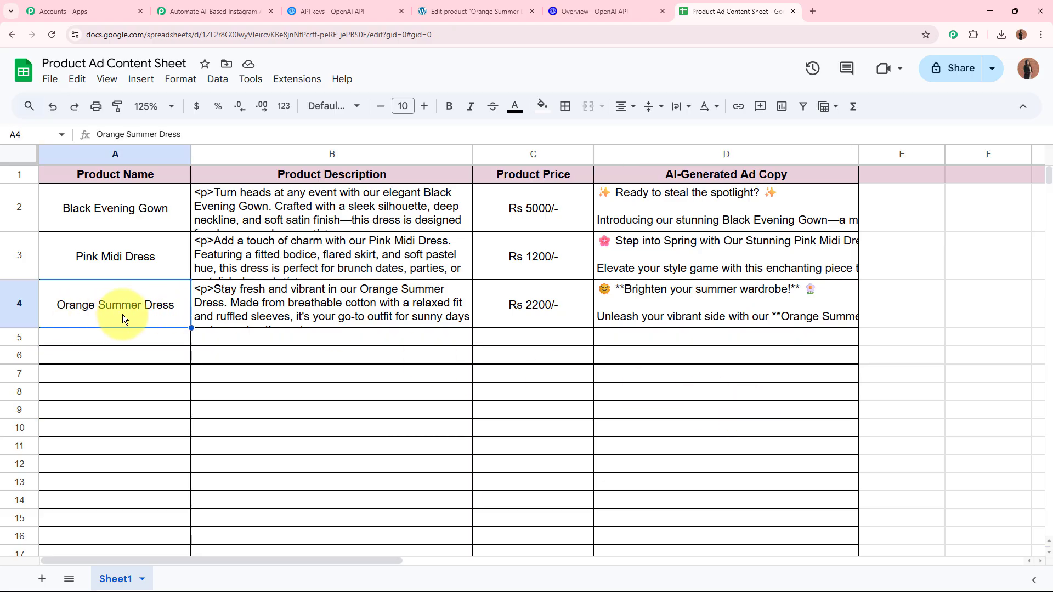
double_click(337, 305)
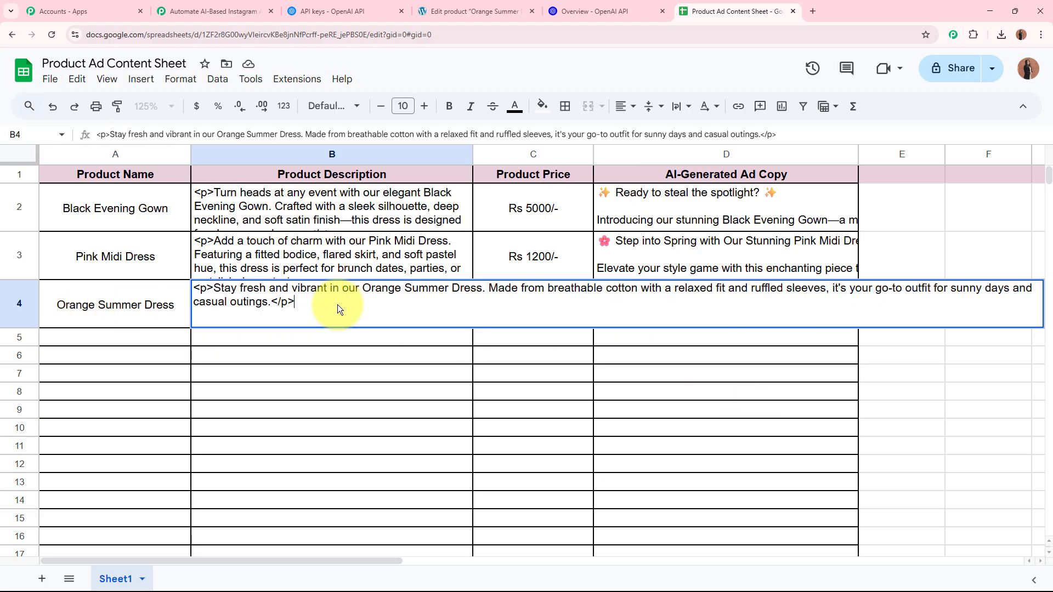
left_click(332, 391)
left_click(583, 309)
left_click(570, 370)
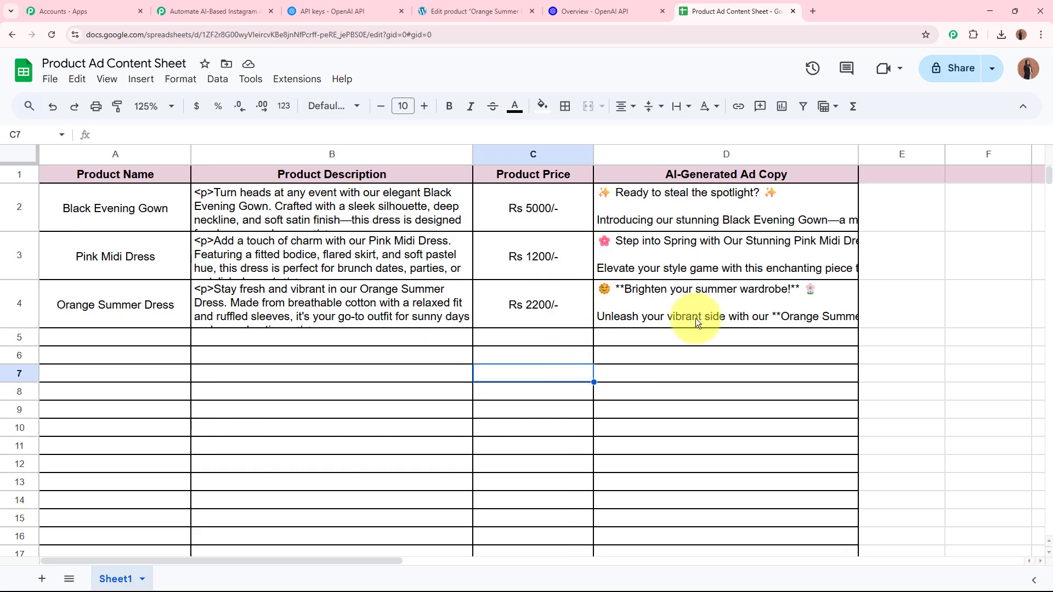
double_click(695, 318)
left_click_drag(614, 289, 809, 484)
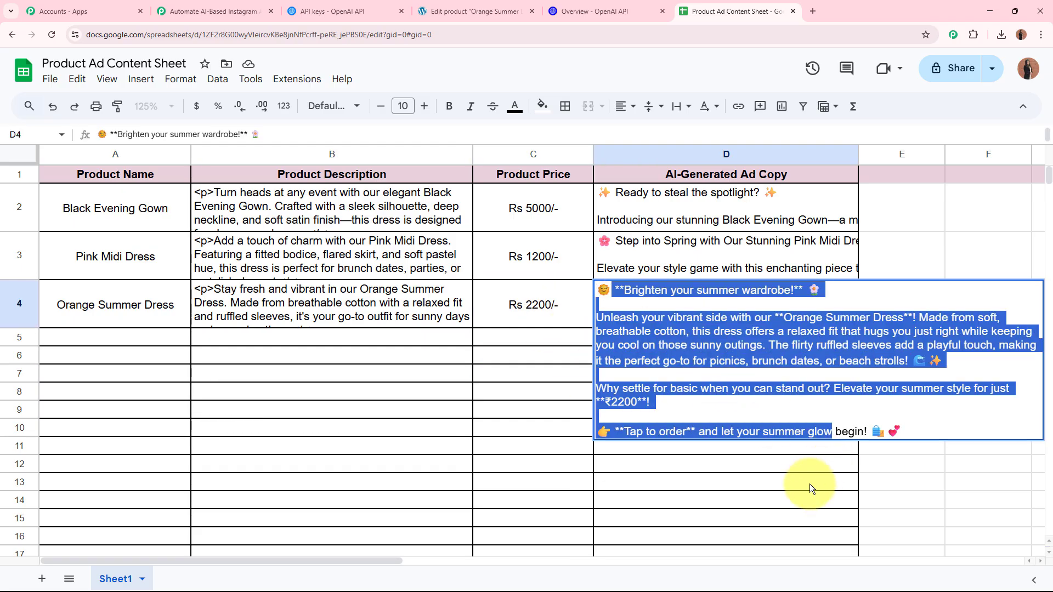
left_click(804, 488)
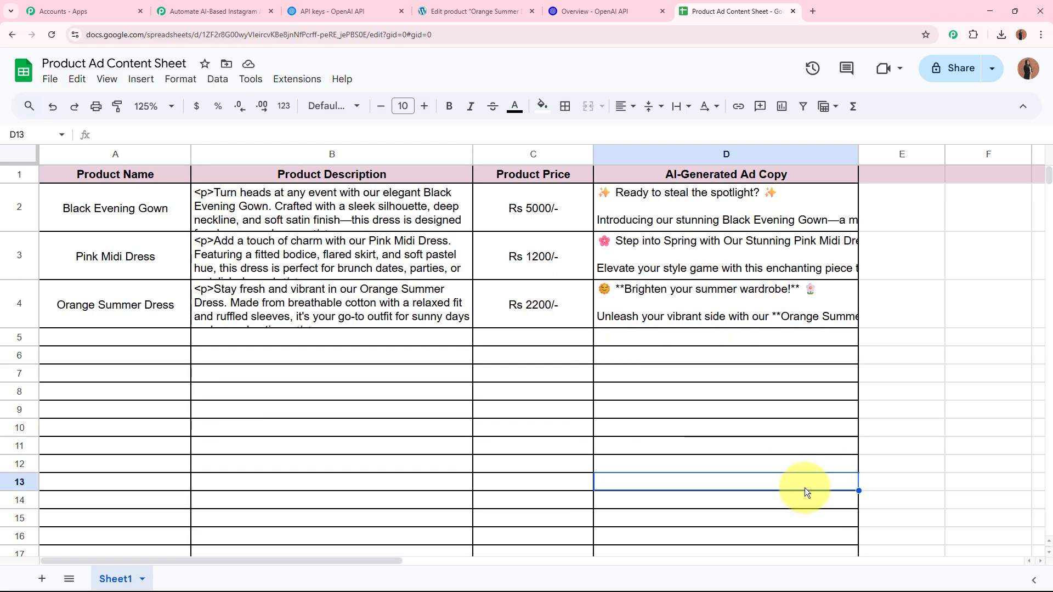
Step: Return to the Pabbly Connect workflow and review the WooCommerce trigger, ChatGPT action and Google Sheets action in order
left_click(213, 11)
scroll(195, 275, "up", 20)
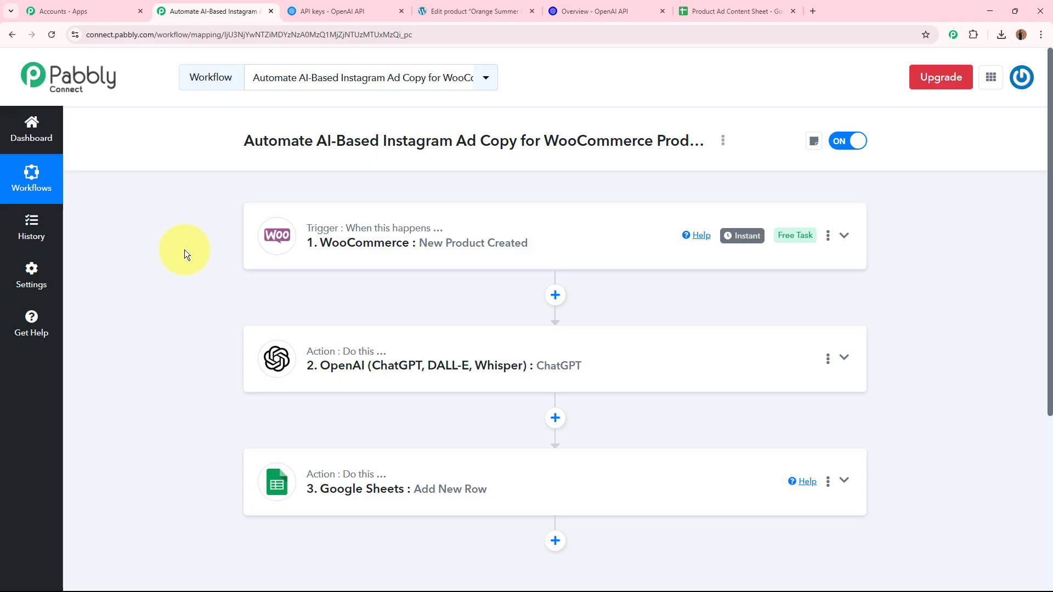
scroll(478, 263, "down", 3)
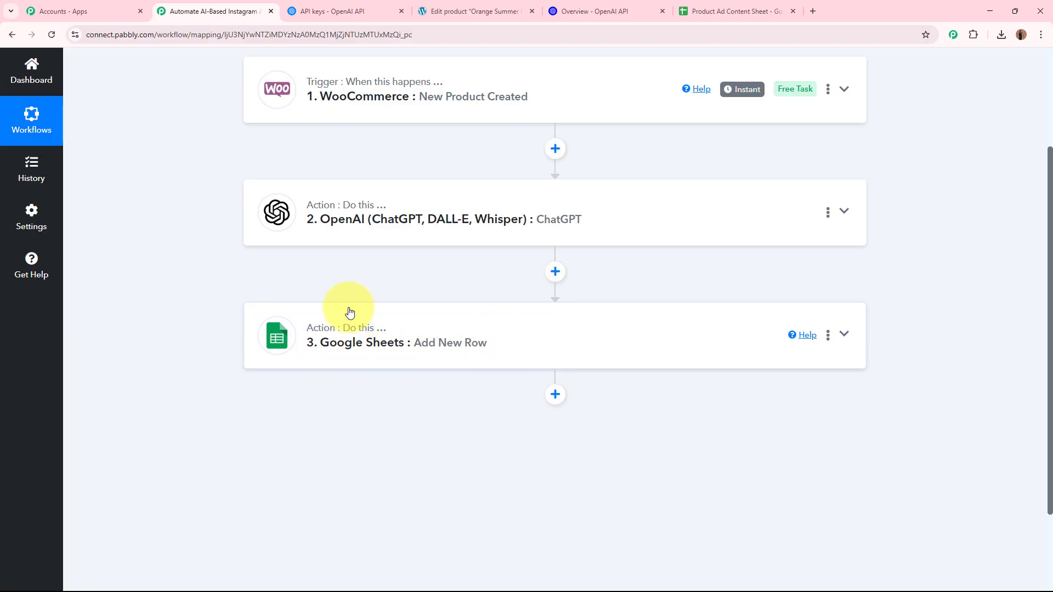
scroll(354, 294, "up", 3)
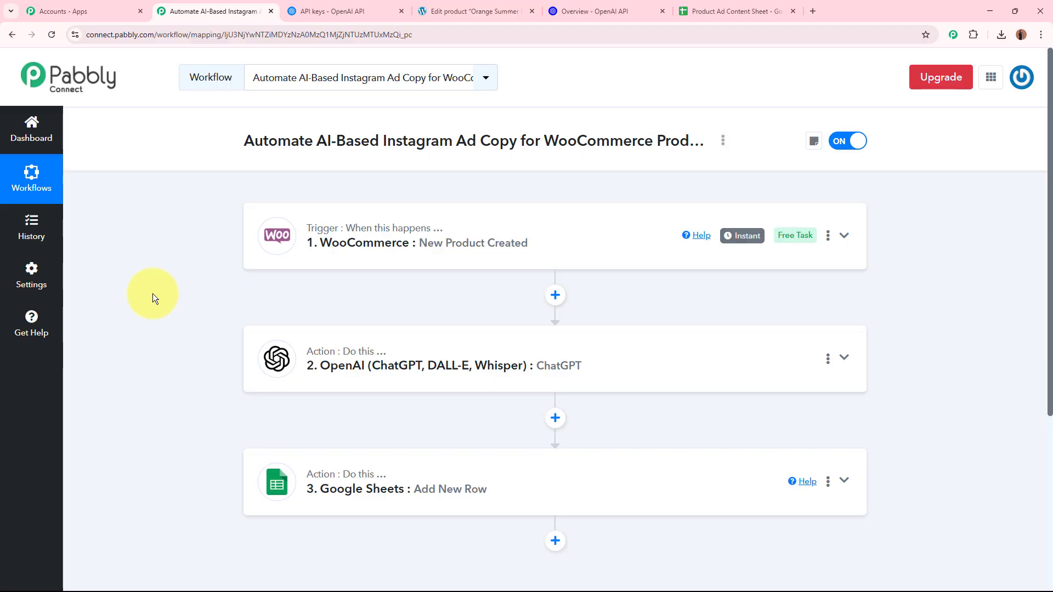